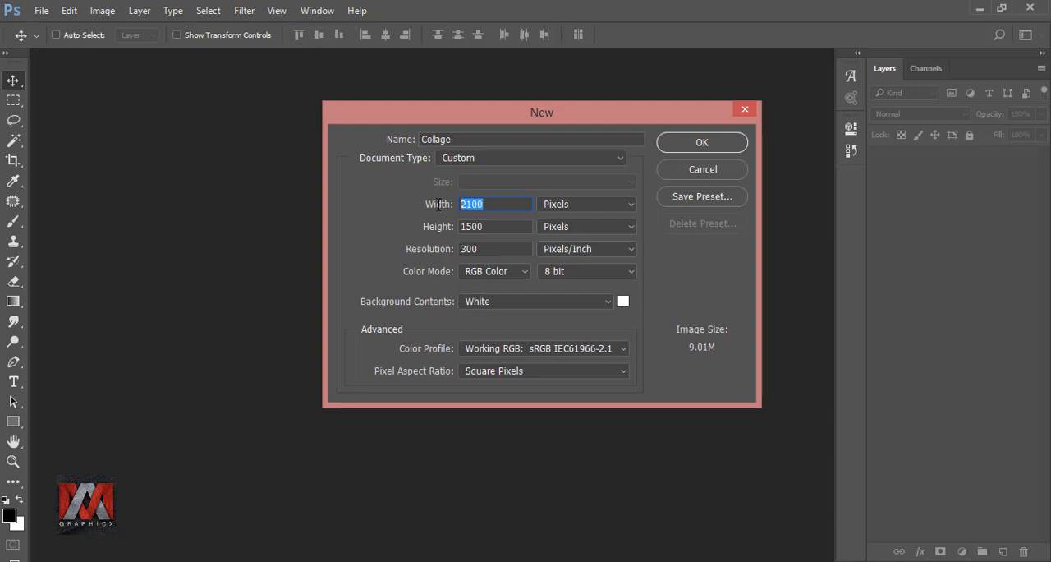
Create the Collage document at 5120 by 2800 pixels, 300 pixels/inch, in RGB Color with a white background.
{"action": "type", "text": "512"}
{"action": "left_click_drag", "start_coordinate": [502, 225], "coordinate": [449, 224]}
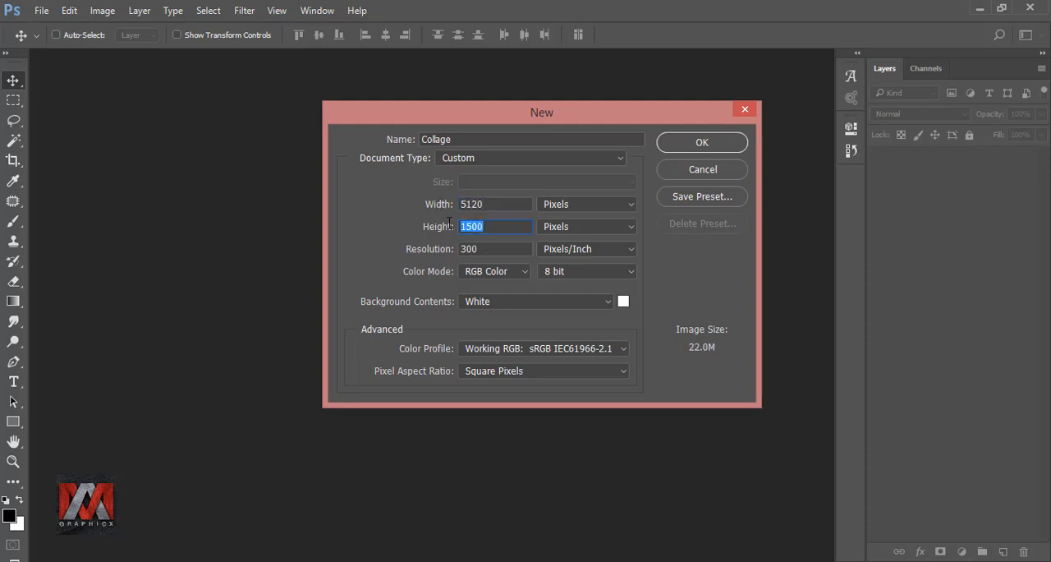
{"action": "type", "text": "2800"}
{"action": "left_click_drag", "start_coordinate": [482, 251], "coordinate": [453, 251]}
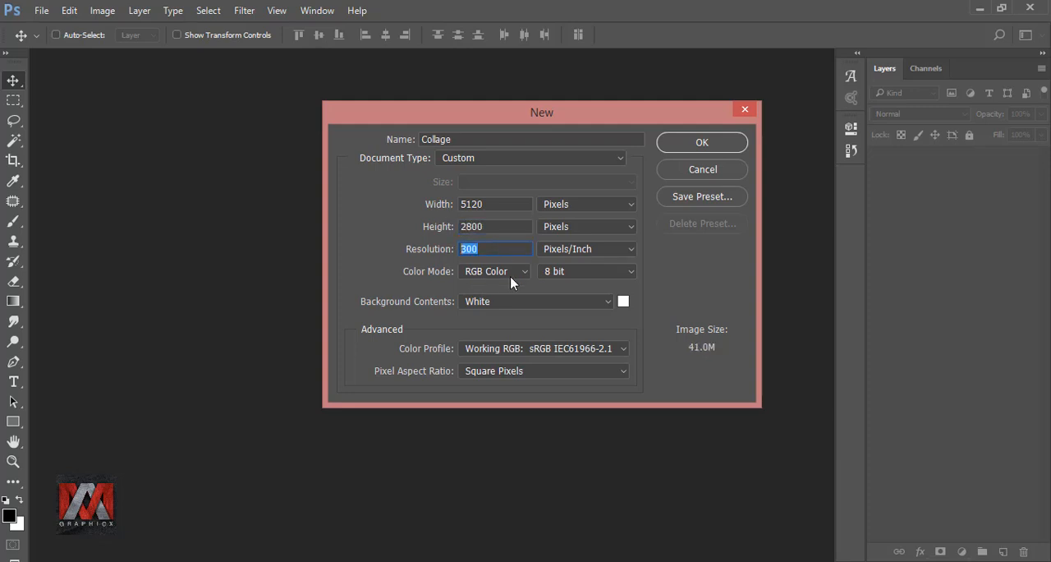
{"action": "left_click", "coordinate": [705, 145]}
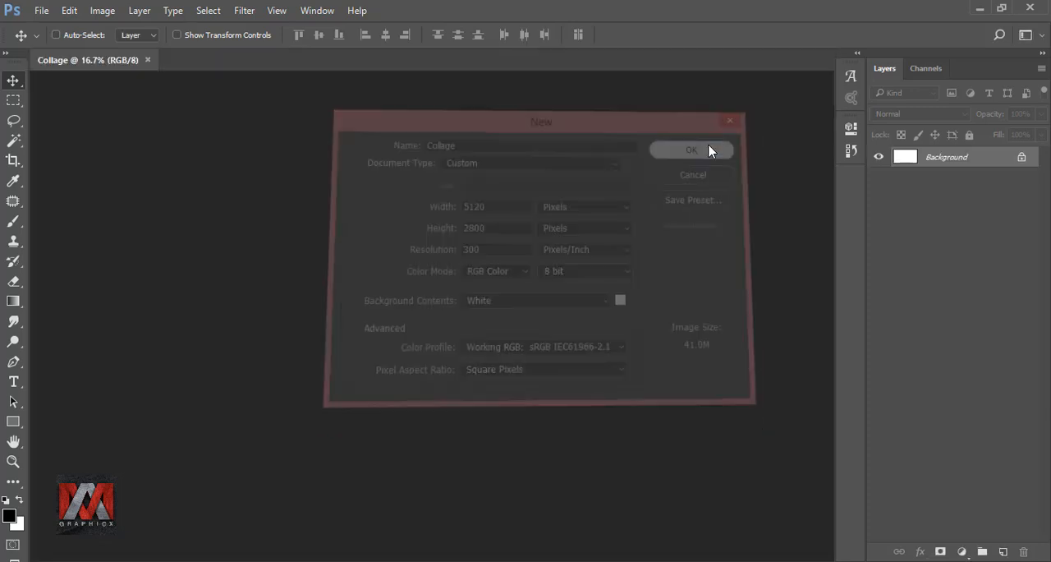
{"action": "key", "text": "ctrl+0"}
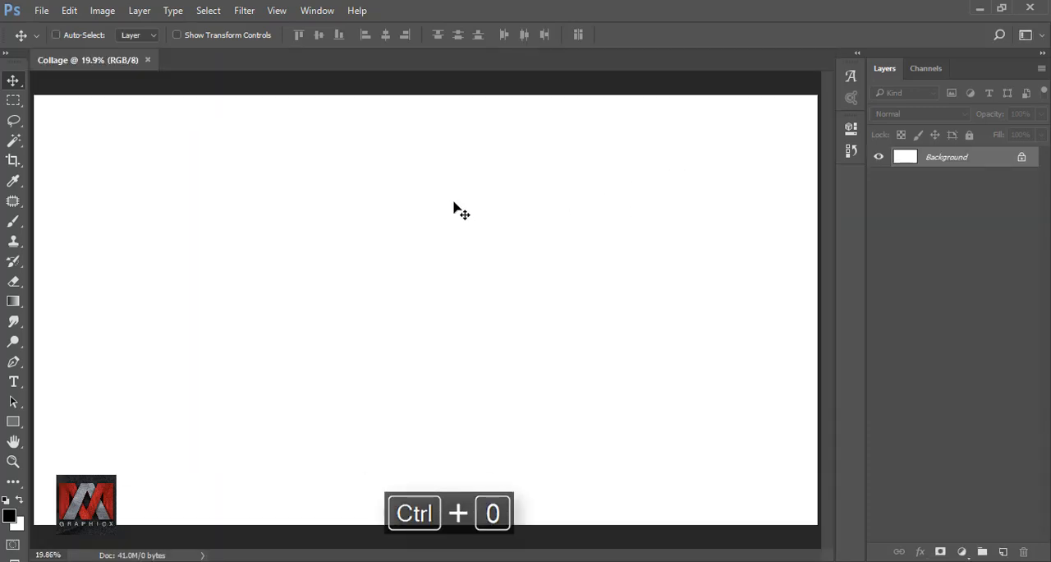
Unlock the Background layer and fill it with 50% Gray.
{"action": "left_click", "coordinate": [1023, 159]}
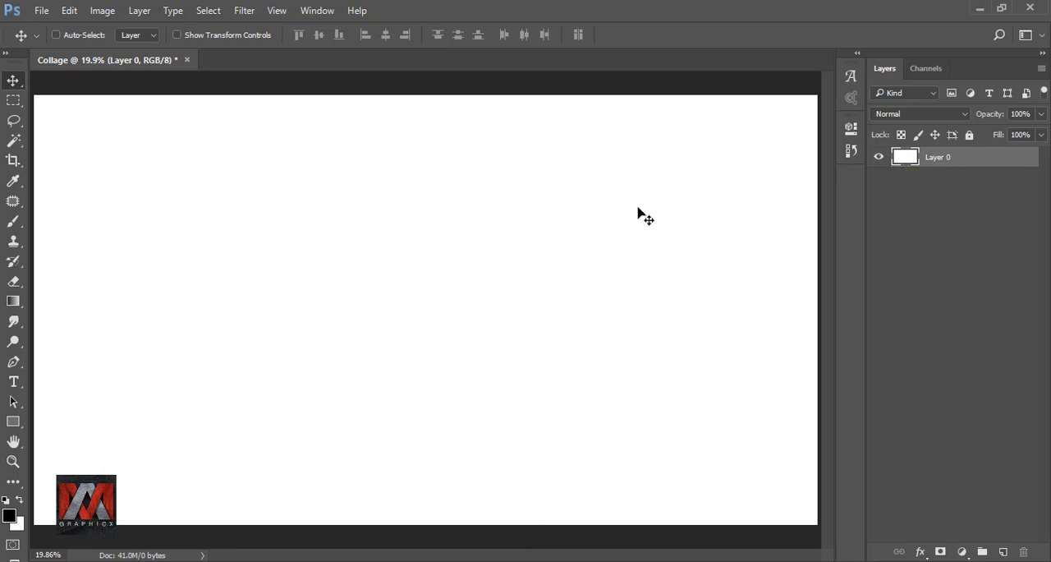
{"action": "key", "text": "shift+F5"}
{"action": "left_click", "coordinate": [882, 161]}
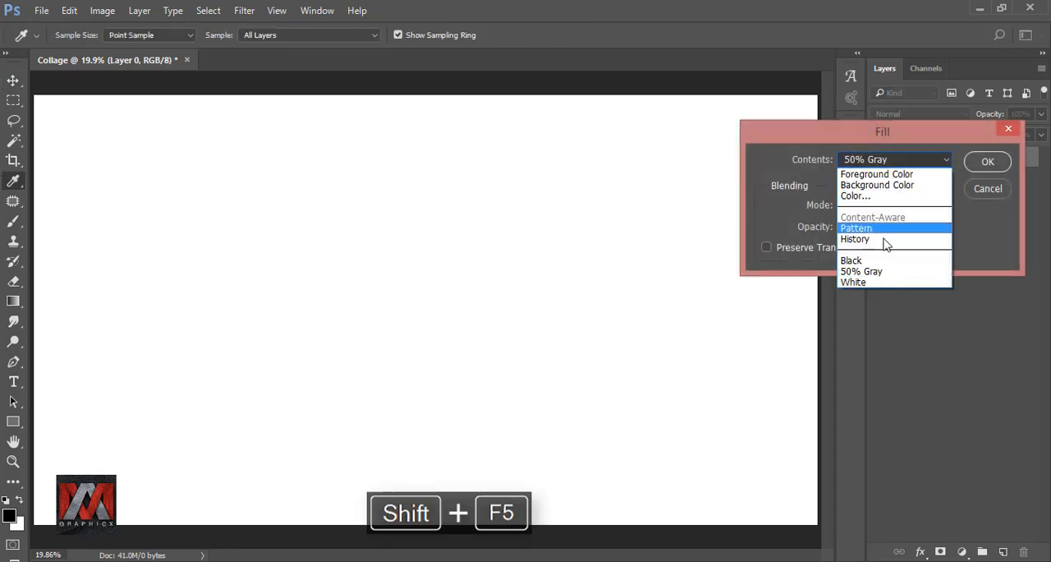
{"action": "left_click", "coordinate": [900, 274]}
{"action": "left_click", "coordinate": [988, 164]}
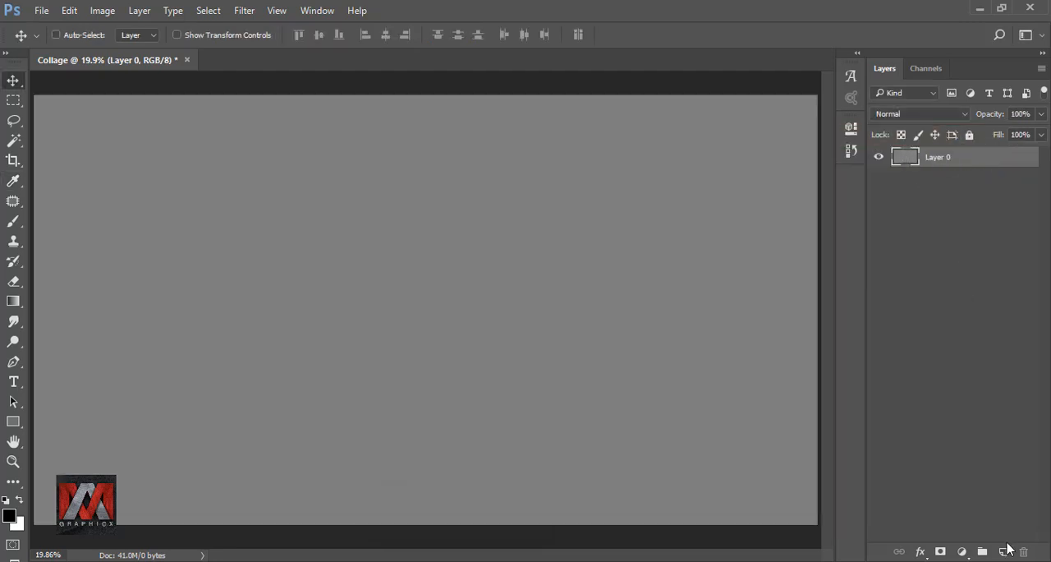
On a new layer, fill a tall rectangular selection near the canvas centre with White, and deselect it.
{"action": "left_click", "coordinate": [1005, 548]}
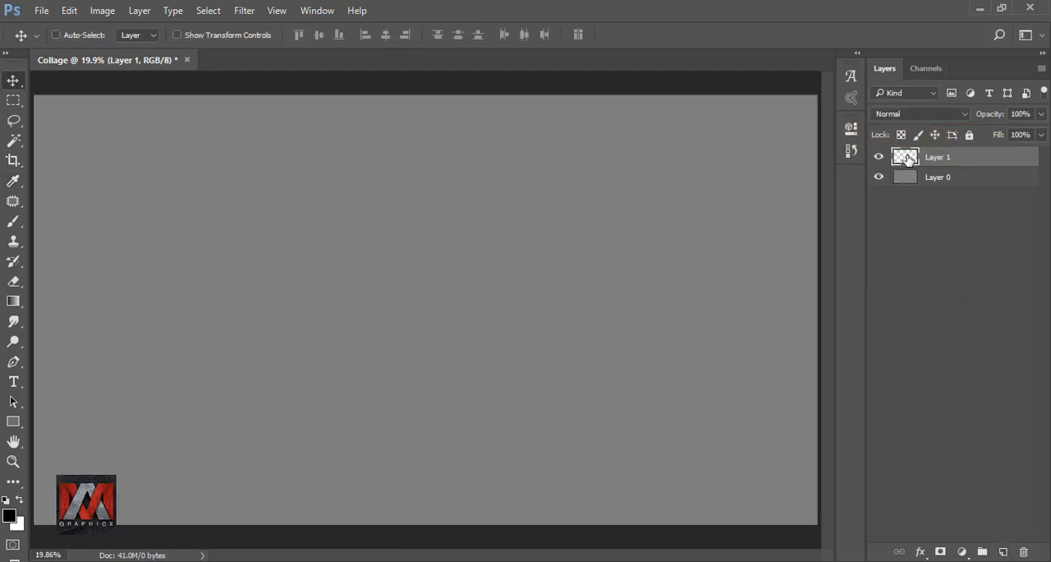
{"action": "left_click", "coordinate": [13, 101]}
{"action": "left_click_drag", "start_coordinate": [351, 195], "coordinate": [572, 476]}
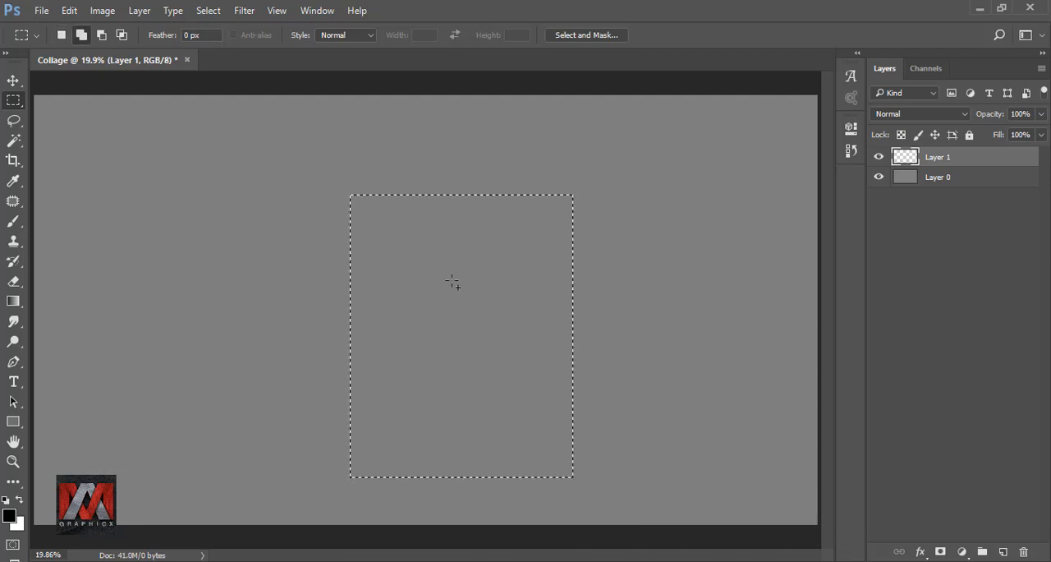
{"action": "key", "text": "shift+F5"}
{"action": "left_click", "coordinate": [910, 162]}
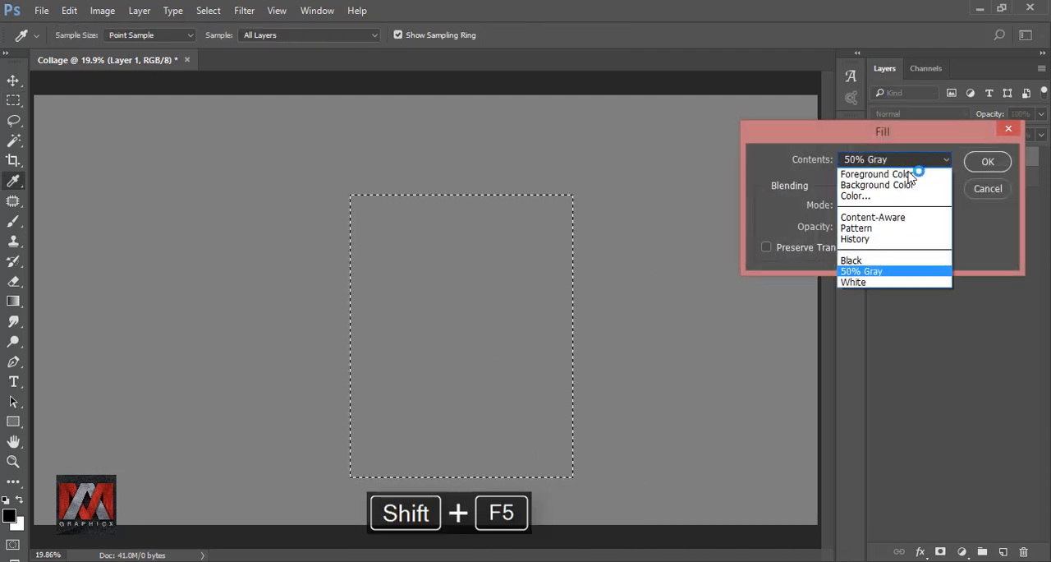
{"action": "left_click", "coordinate": [890, 276]}
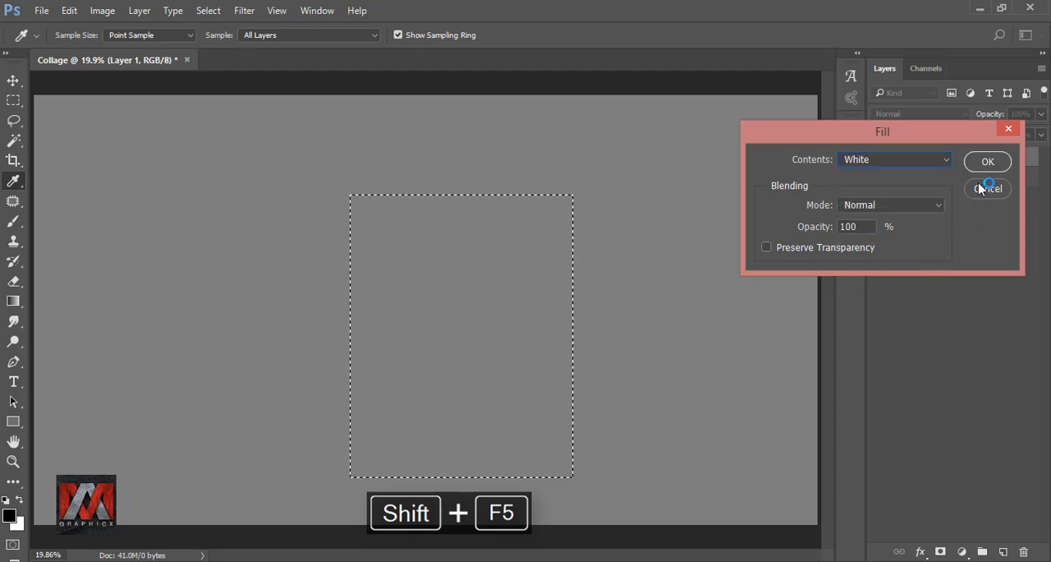
{"action": "left_click", "coordinate": [988, 162]}
{"action": "key", "text": "ctrl+d"}
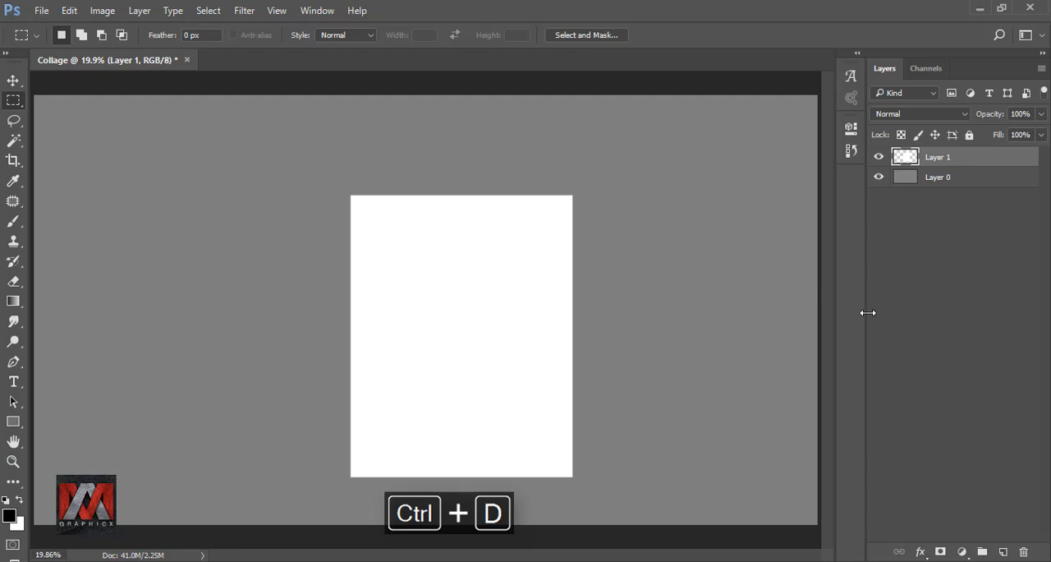
On another new layer, fill a smaller rectangle inside the white one with 50% Gray, leaving a thicker bottom border, and deselect it.
{"action": "left_click", "coordinate": [1003, 552]}
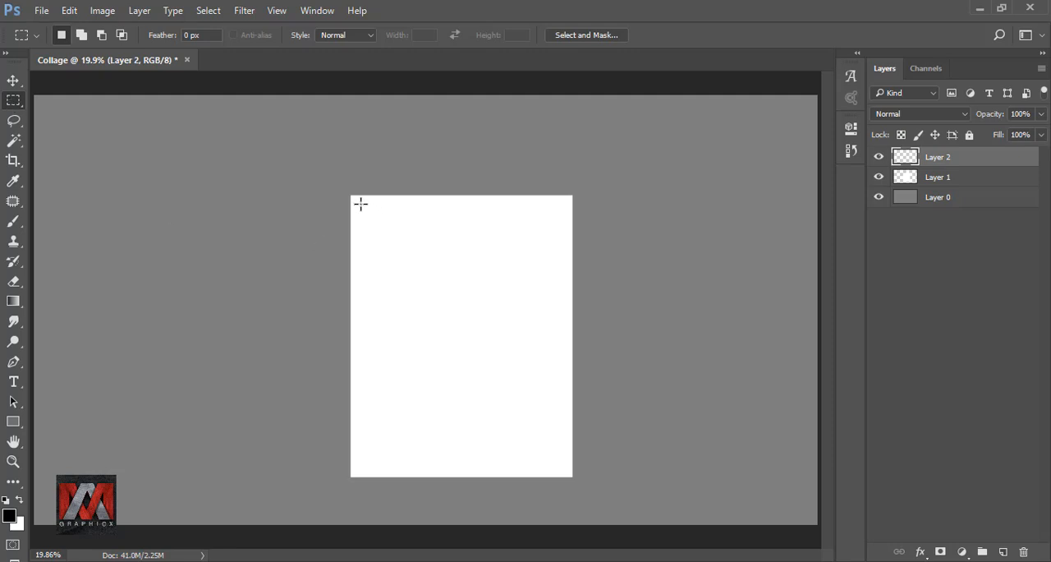
{"action": "left_click_drag", "start_coordinate": [361, 203], "coordinate": [564, 445]}
{"action": "key", "text": "i"}
{"action": "key", "text": "shift+F5"}
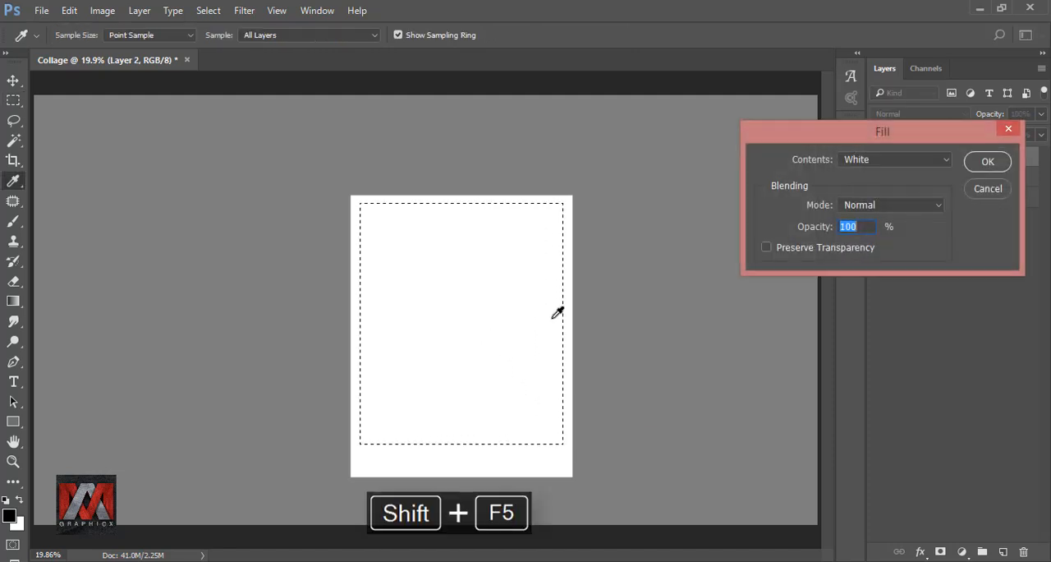
{"action": "left_click", "coordinate": [880, 161]}
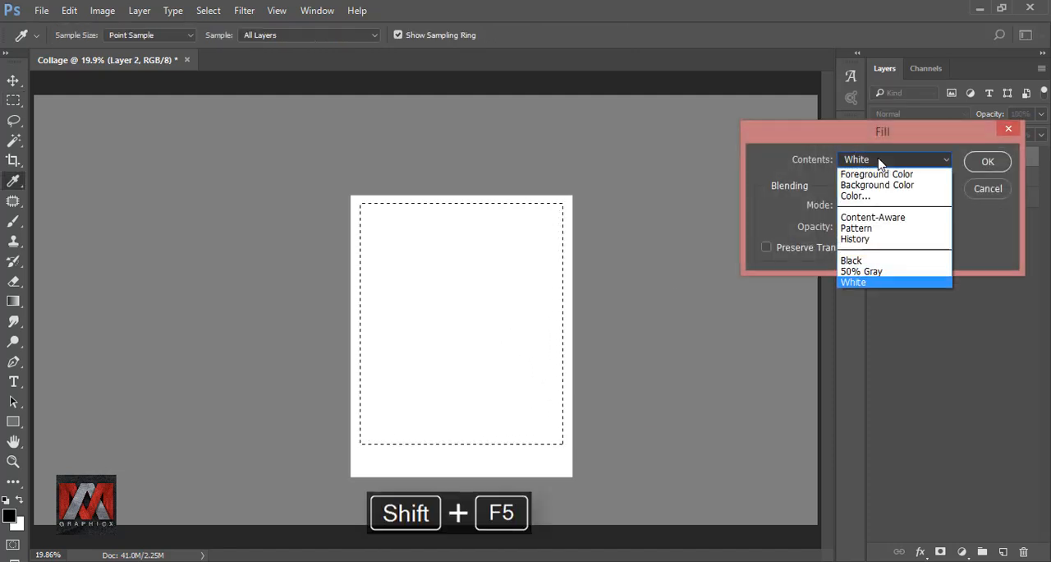
{"action": "left_click", "coordinate": [893, 272]}
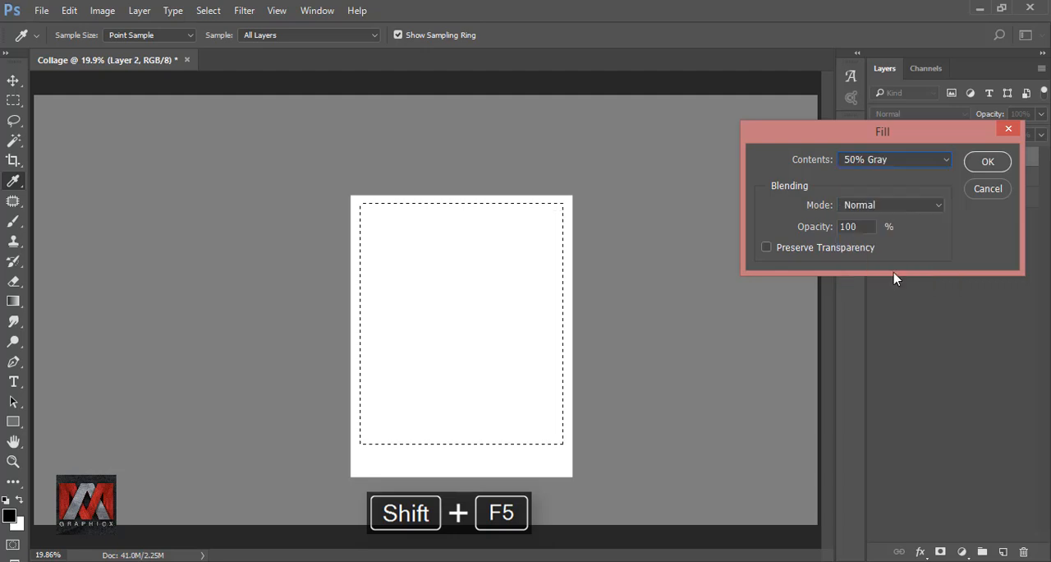
{"action": "left_click", "coordinate": [987, 162]}
{"action": "key", "text": "m"}
{"action": "key", "text": "ctrl+d"}
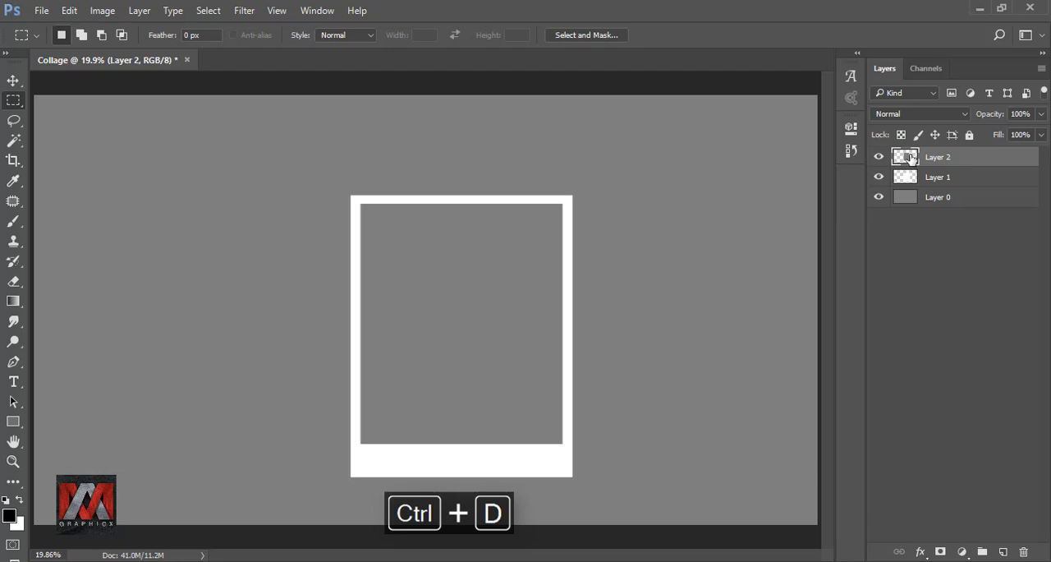
Add an Inner Shadow to the gray rectangle on Layer 2 with Normal blend mode and colour 000000.
{"action": "scroll", "coordinate": [425, 270], "scroll_direction": "up", "scroll_amount": 5}
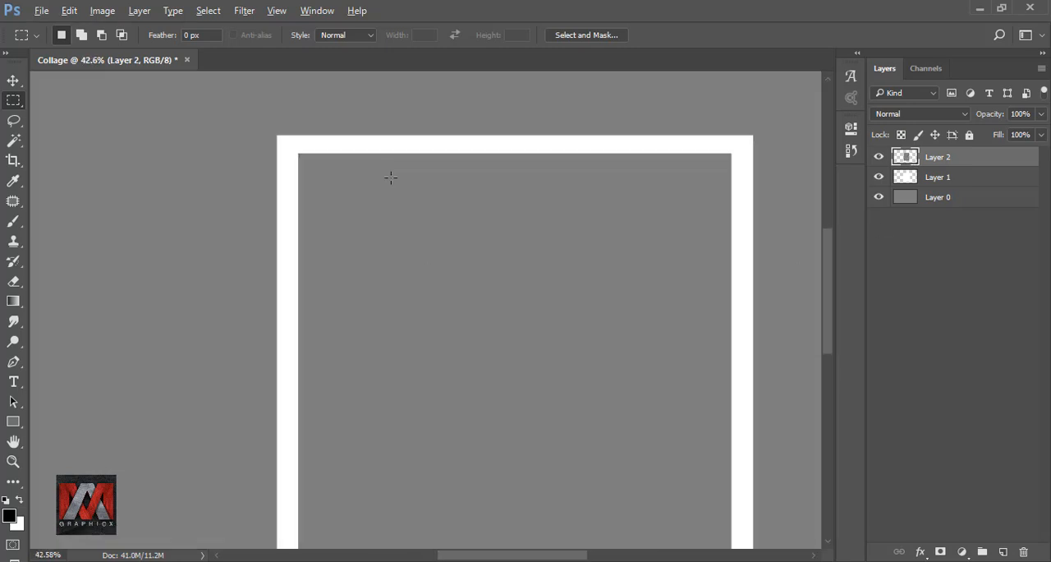
{"action": "left_click", "coordinate": [920, 551]}
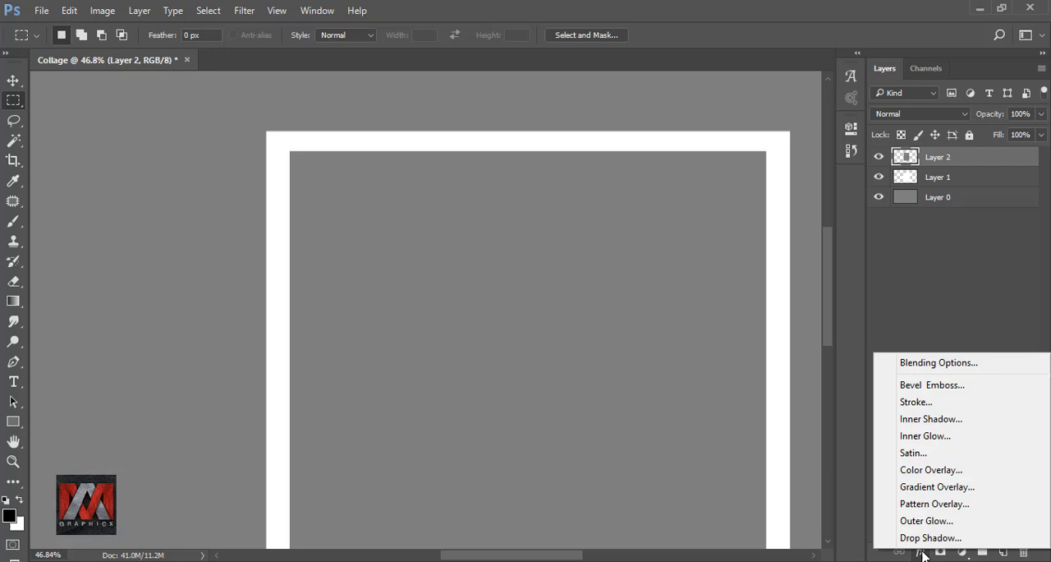
{"action": "left_click", "coordinate": [966, 419]}
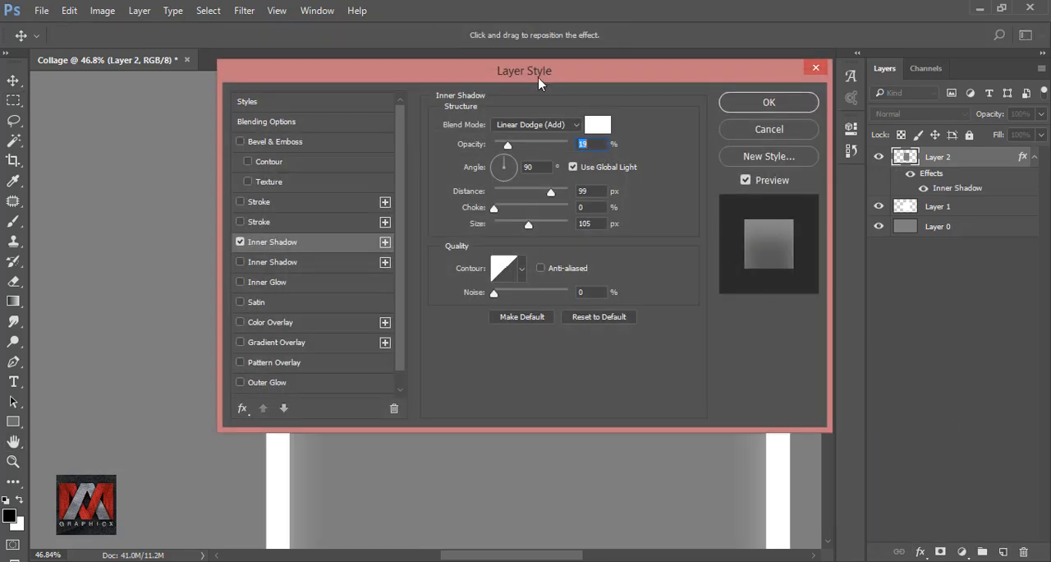
{"action": "left_click_drag", "start_coordinate": [539, 82], "coordinate": [824, 205]}
{"action": "left_click", "coordinate": [824, 248]}
{"action": "left_click", "coordinate": [816, 262]}
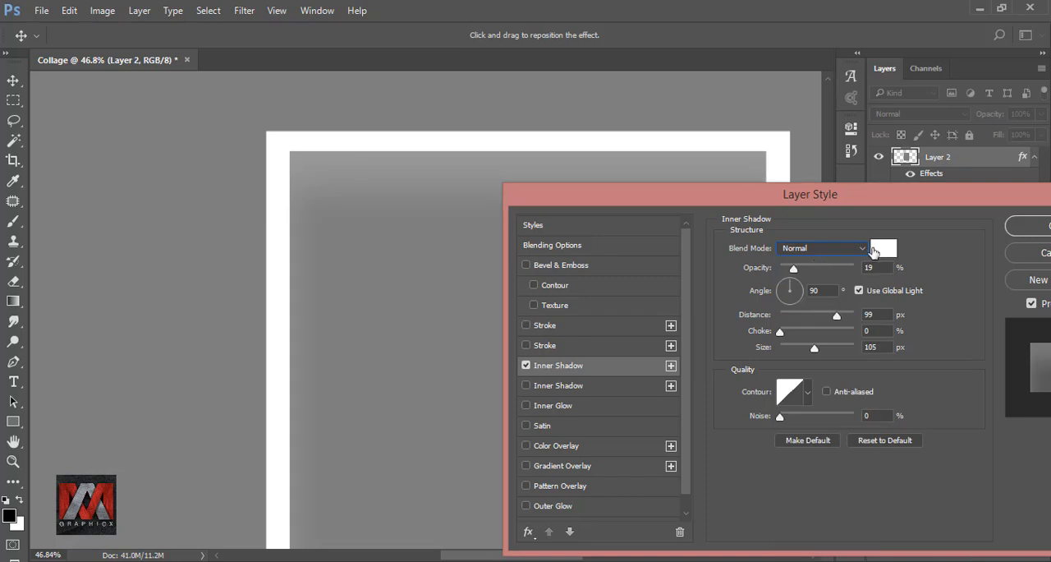
{"action": "left_click", "coordinate": [877, 247]}
{"action": "type", "text": "000000"}
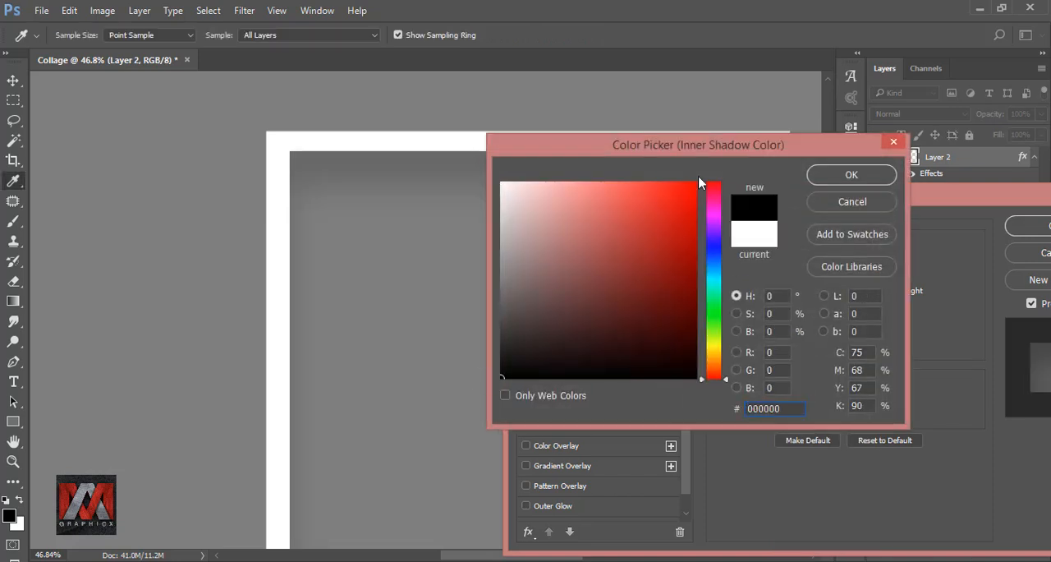
{"action": "left_click_drag", "start_coordinate": [706, 146], "coordinate": [763, 159]}
{"action": "left_click", "coordinate": [902, 190]}
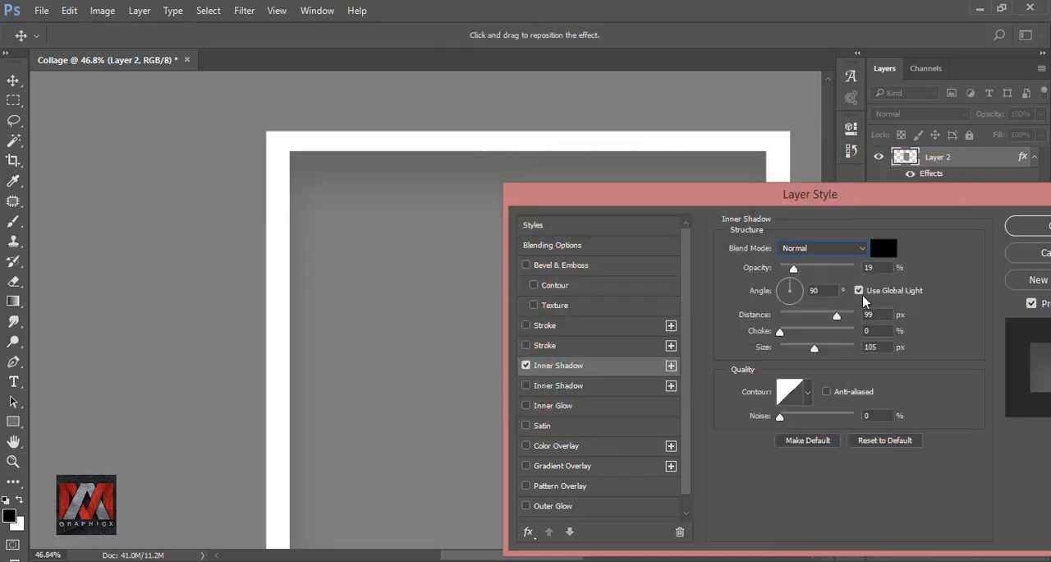
Set the inner shadow to 42% opacity, 12 px distance and 38 px size, and apply it.
{"action": "left_click_drag", "start_coordinate": [793, 269], "coordinate": [795, 269]}
{"action": "left_click_drag", "start_coordinate": [836, 316], "coordinate": [788, 316]}
{"action": "left_click_drag", "start_coordinate": [814, 348], "coordinate": [789, 352]}
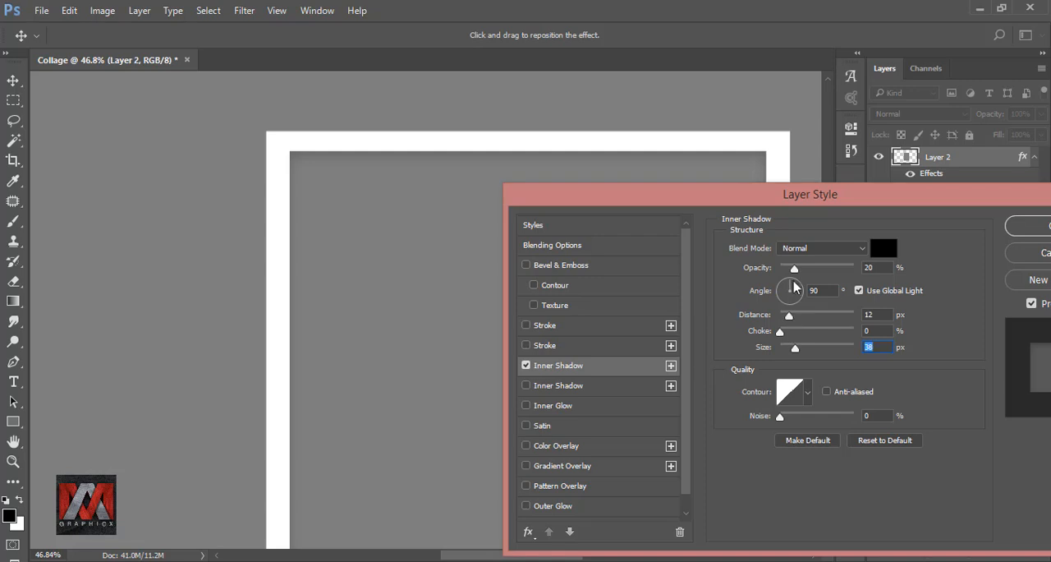
{"action": "left_click_drag", "start_coordinate": [794, 269], "coordinate": [812, 275]}
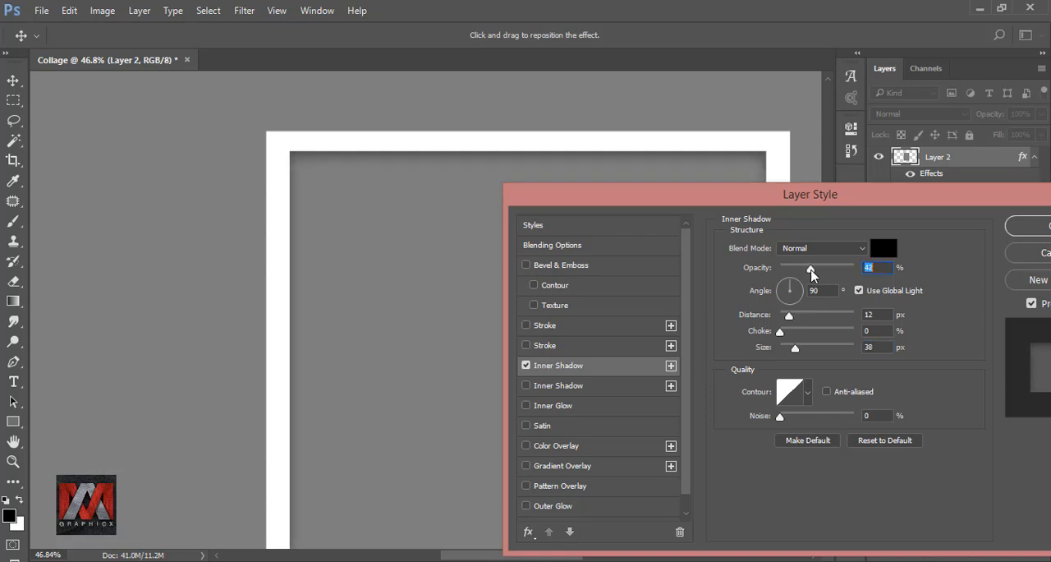
{"action": "left_click_drag", "start_coordinate": [815, 201], "coordinate": [679, 204]}
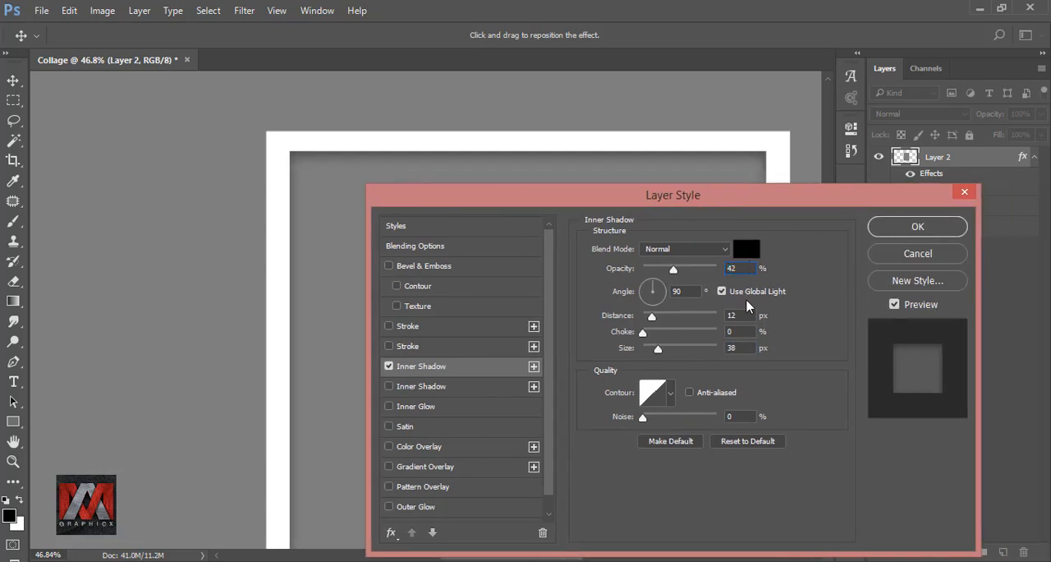
{"action": "left_click", "coordinate": [918, 226]}
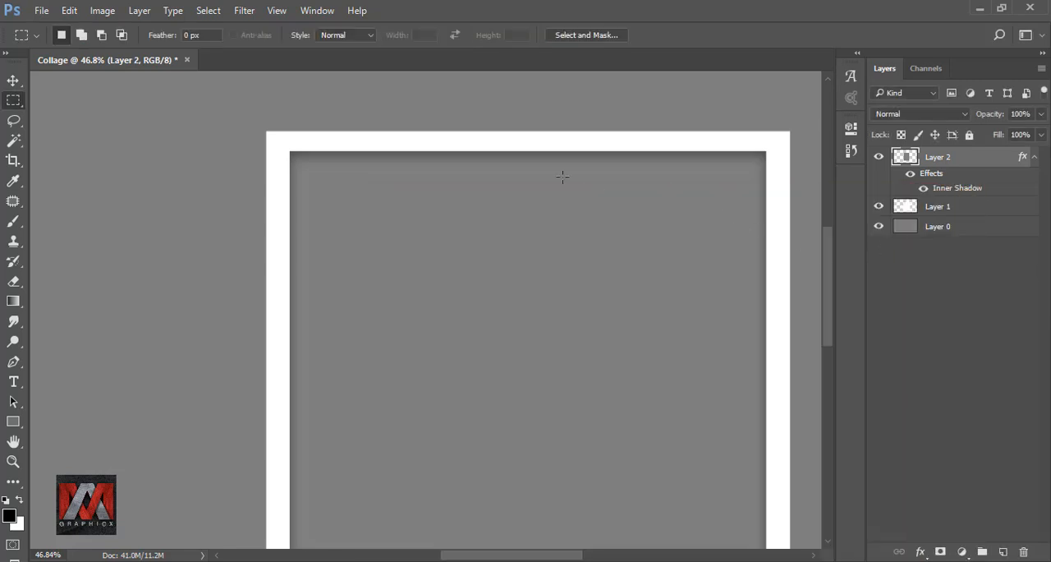
{"action": "key", "text": "ctrl+minus"}
{"action": "key", "text": "ctrl+0"}
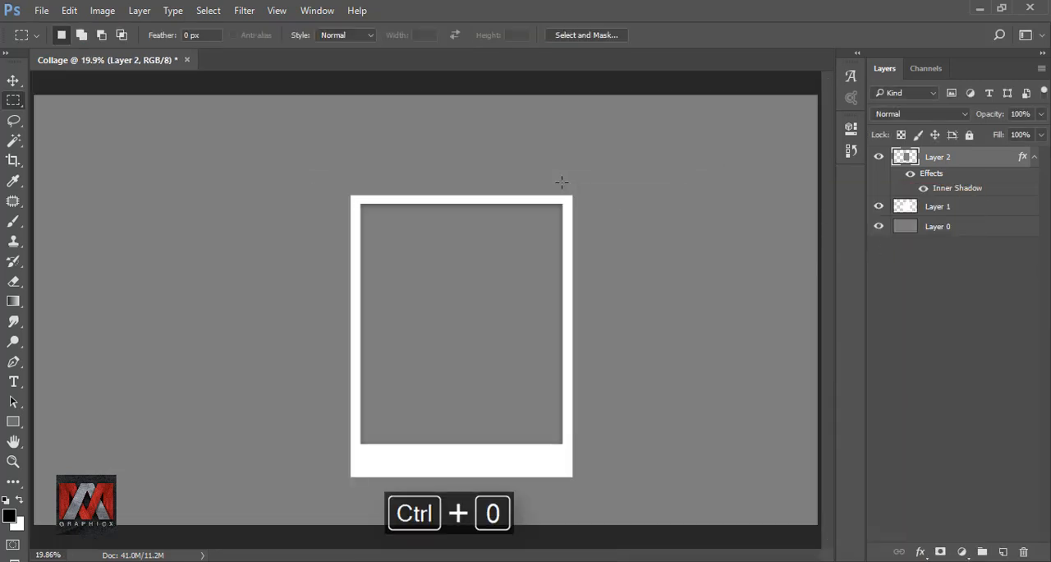
Add a Drop Shadow to the white rectangle on Layer 1 with Normal blend mode.
{"action": "left_click", "coordinate": [907, 207]}
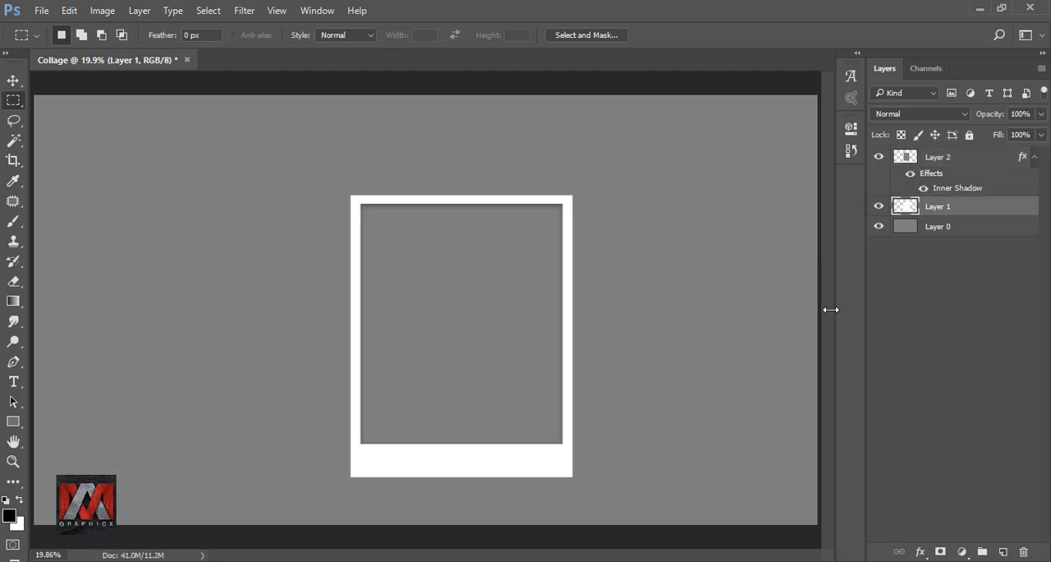
{"action": "scroll", "coordinate": [523, 441], "scroll_direction": "up", "scroll_amount": 8}
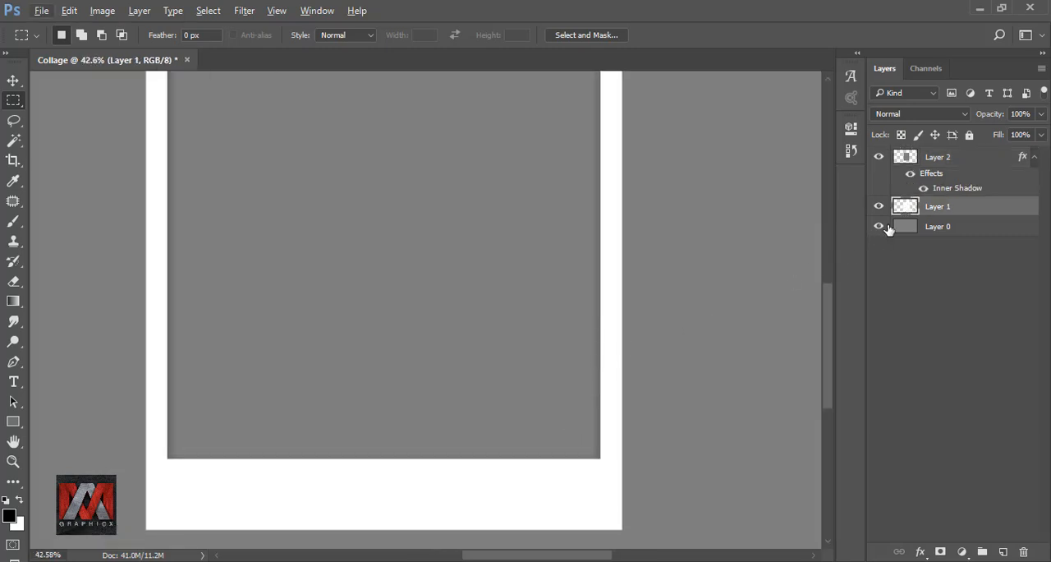
{"action": "scroll", "coordinate": [572, 293], "scroll_direction": "up", "scroll_amount": 5}
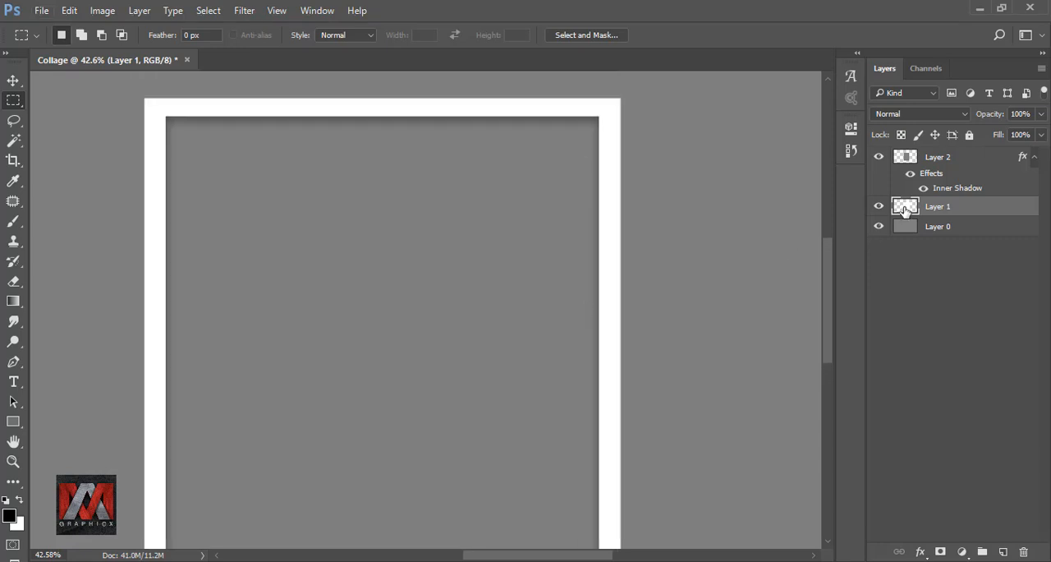
{"action": "left_click", "coordinate": [921, 551]}
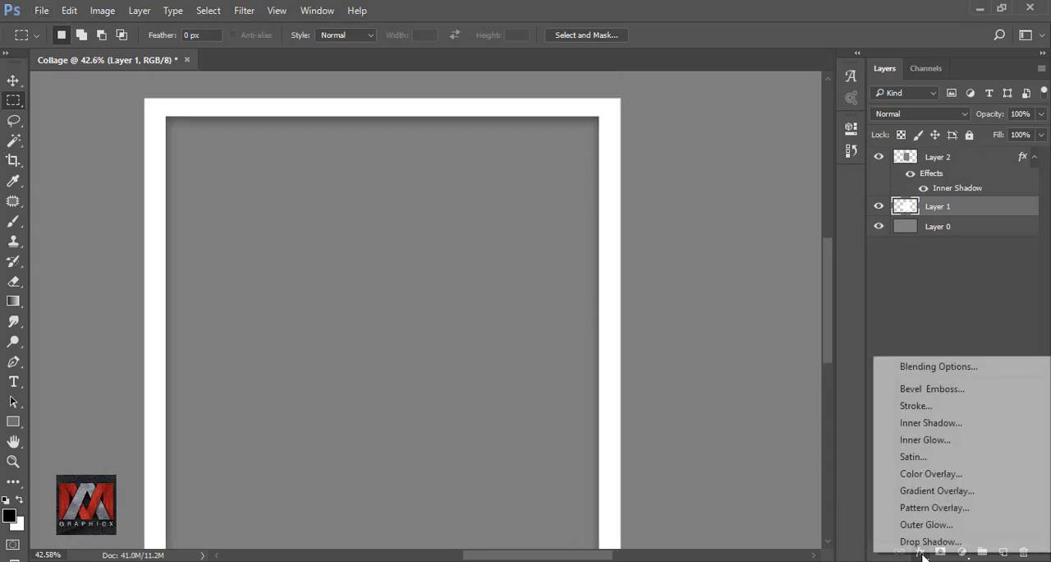
{"action": "left_click", "coordinate": [962, 539]}
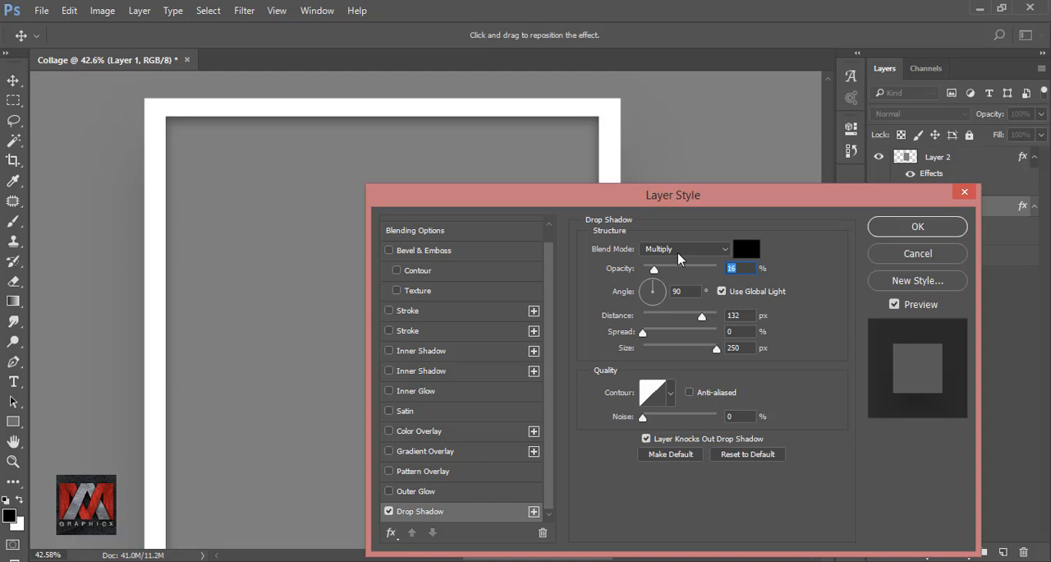
{"action": "left_click_drag", "start_coordinate": [639, 204], "coordinate": [858, 205]}
{"action": "left_click", "coordinate": [896, 256]}
{"action": "left_click", "coordinate": [889, 262]}
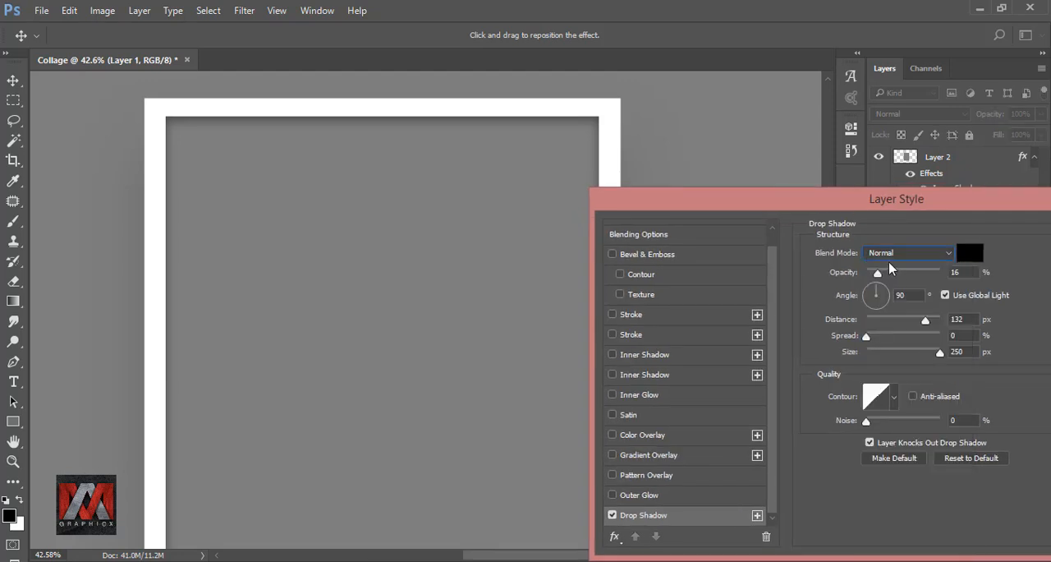
Tighten the white frame's drop shadow by greatly reducing its distance and size, raise its opacity, and apply it.
{"action": "left_click_drag", "start_coordinate": [930, 324], "coordinate": [877, 323]}
{"action": "left_click_drag", "start_coordinate": [943, 359], "coordinate": [870, 357]}
{"action": "left_click_drag", "start_coordinate": [881, 276], "coordinate": [907, 277]}
{"action": "left_click_drag", "start_coordinate": [822, 198], "coordinate": [648, 242]}
{"action": "left_click", "coordinate": [956, 332]}
{"action": "scroll", "coordinate": [654, 187], "scroll_direction": "down", "scroll_amount": 3}
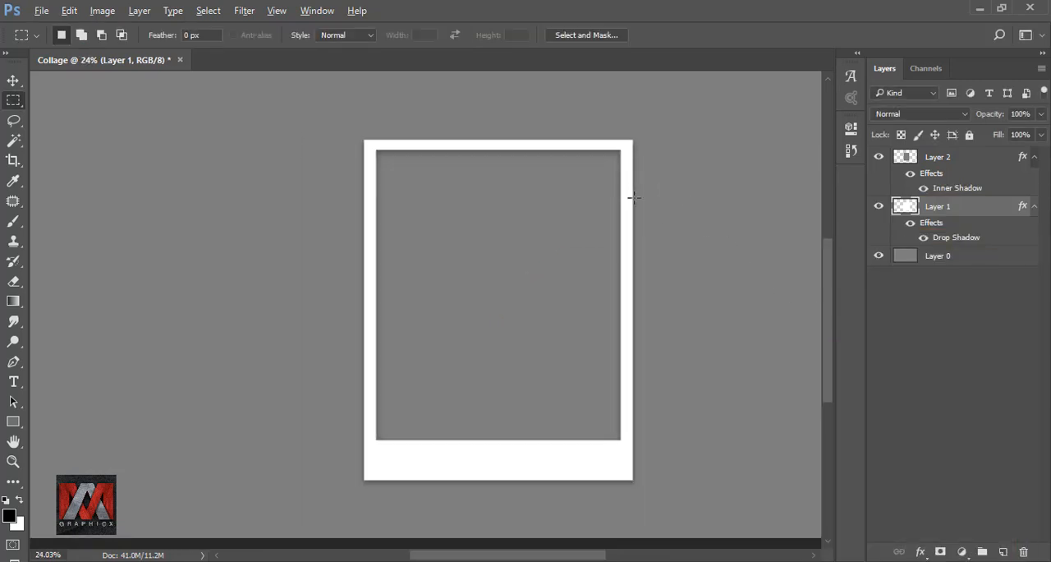
Compare the whole canvas with the white frame on Layer 1 hidden and shown.
{"action": "key", "text": "ctrl+0"}
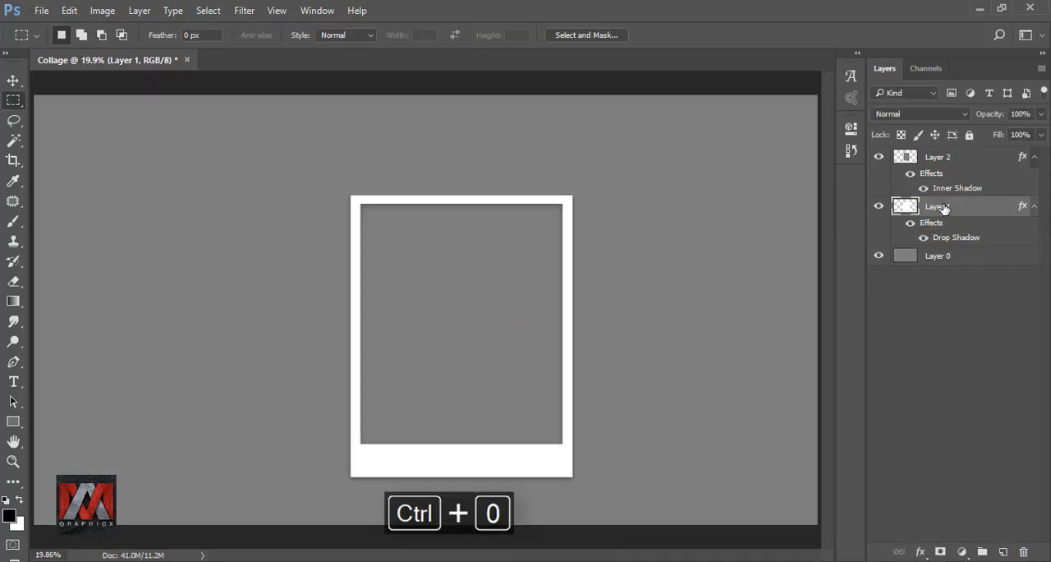
{"action": "left_click", "coordinate": [879, 206]}
{"action": "left_click", "coordinate": [879, 206]}
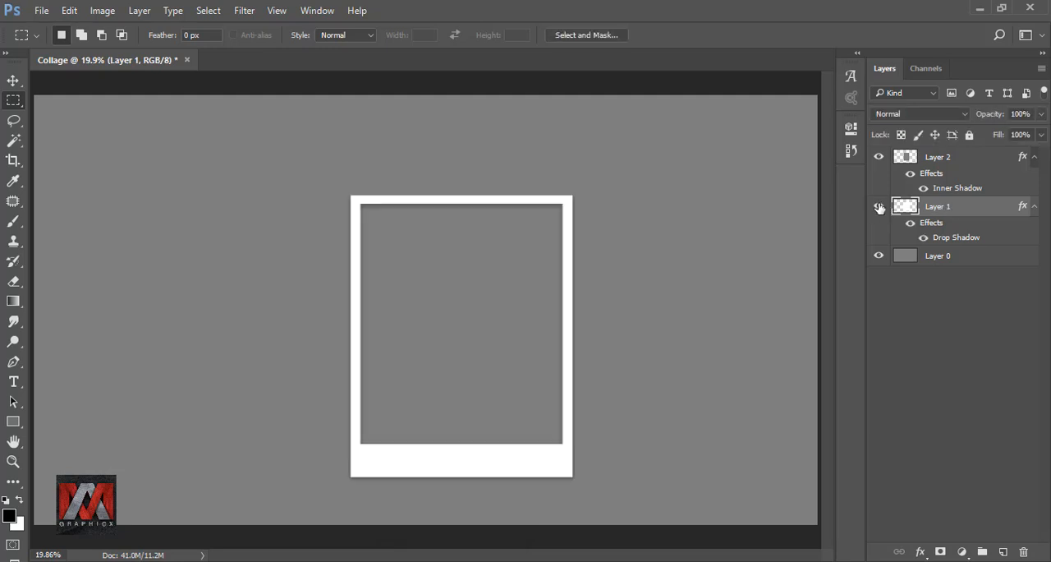
Copy the photo from 1.jpg into the Collage document, placing it directly above Layer 2.
{"action": "left_click", "coordinate": [879, 157]}
{"action": "left_click", "coordinate": [879, 157]}
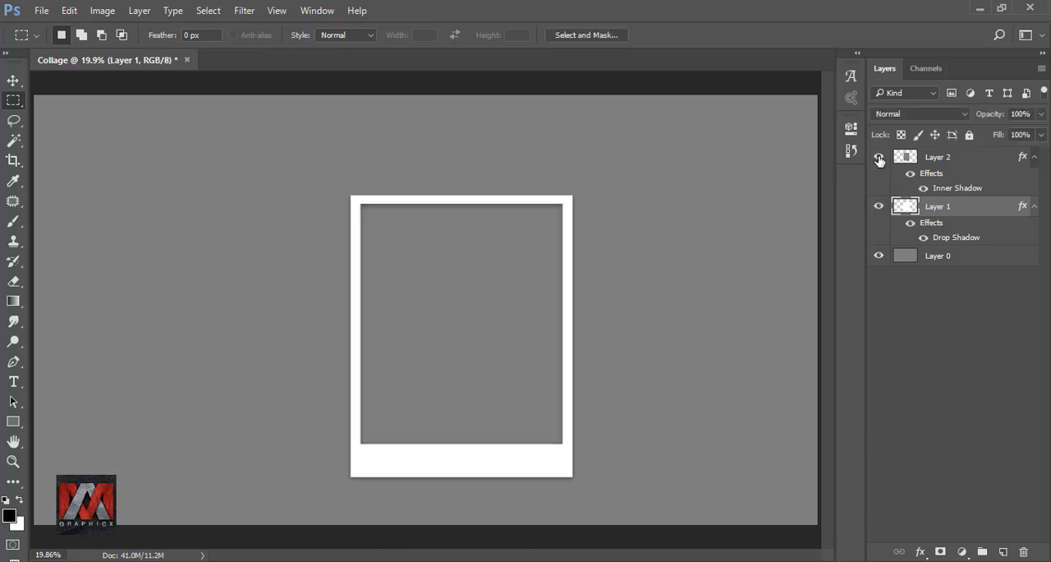
{"action": "left_click", "coordinate": [941, 159]}
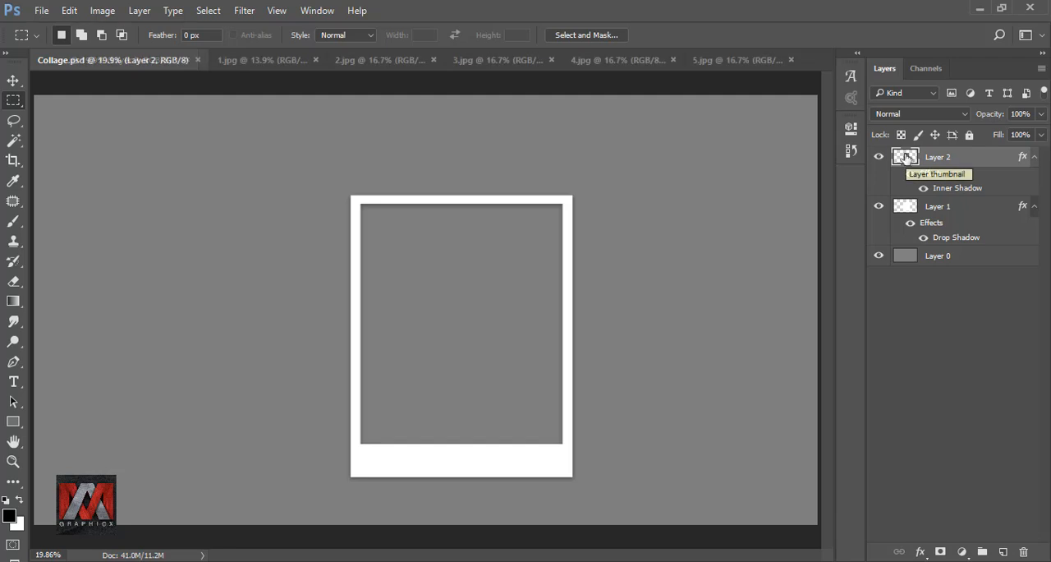
{"action": "left_click", "coordinate": [254, 61]}
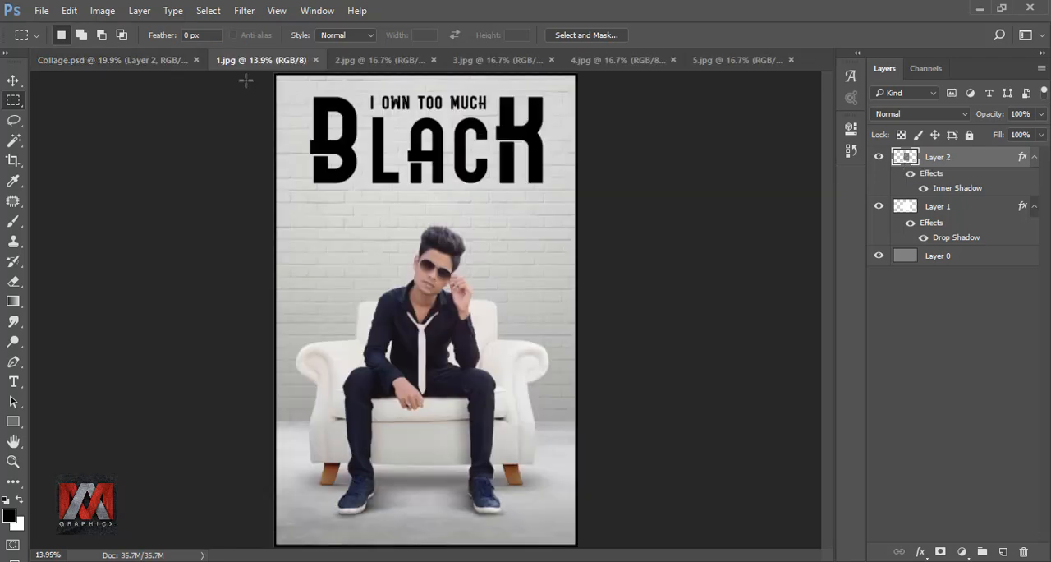
{"action": "left_click", "coordinate": [13, 79]}
{"action": "left_click_drag", "start_coordinate": [483, 253], "coordinate": [532, 269]}
Scale the imported photo proportionally to 66%, move it over the frame, and apply the transform.
{"action": "key", "text": "ctrl+t"}
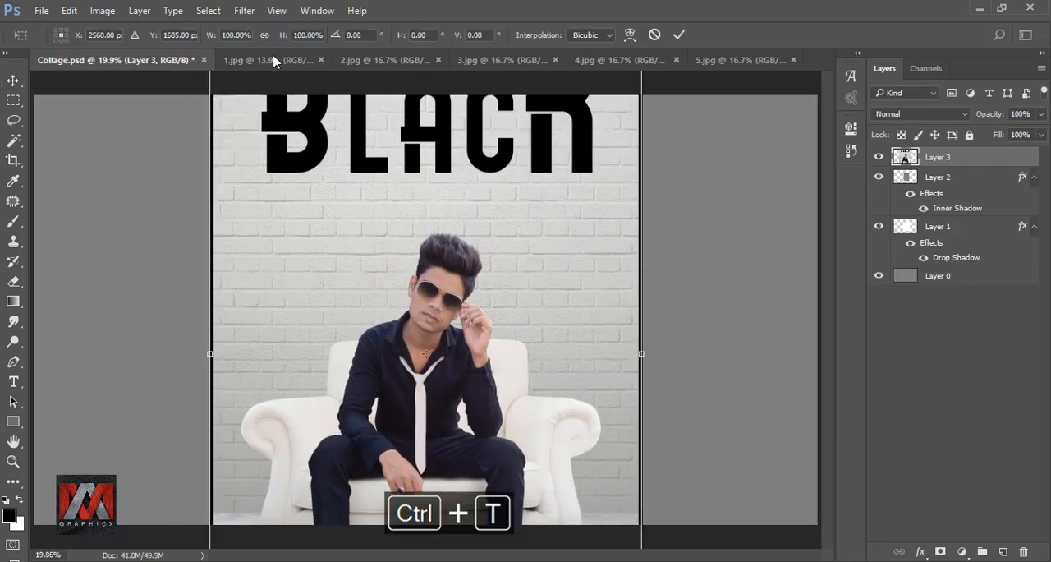
{"action": "left_click_drag", "start_coordinate": [210, 39], "coordinate": [188, 38]}
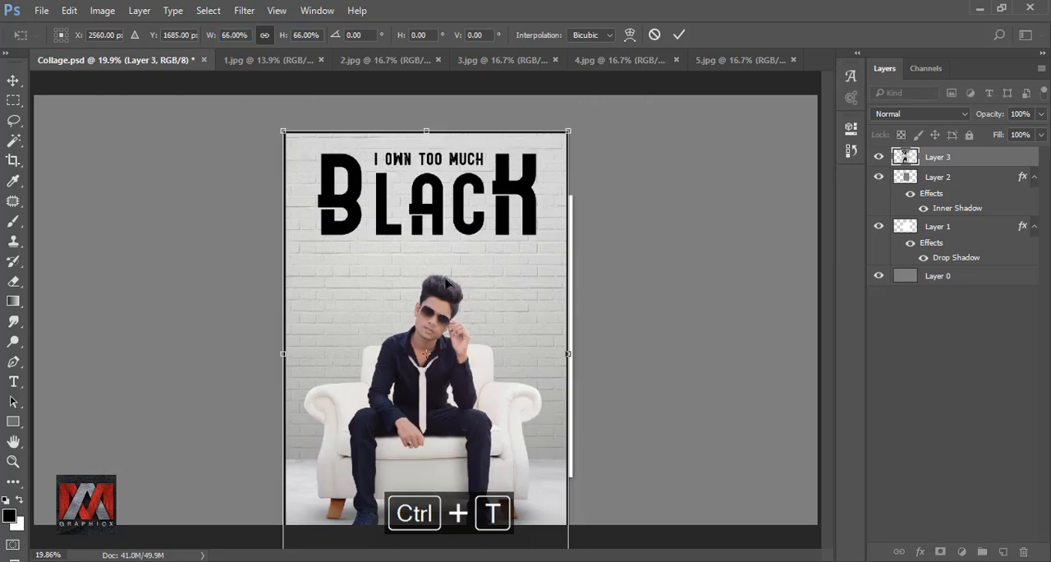
{"action": "left_click_drag", "start_coordinate": [458, 287], "coordinate": [473, 237]}
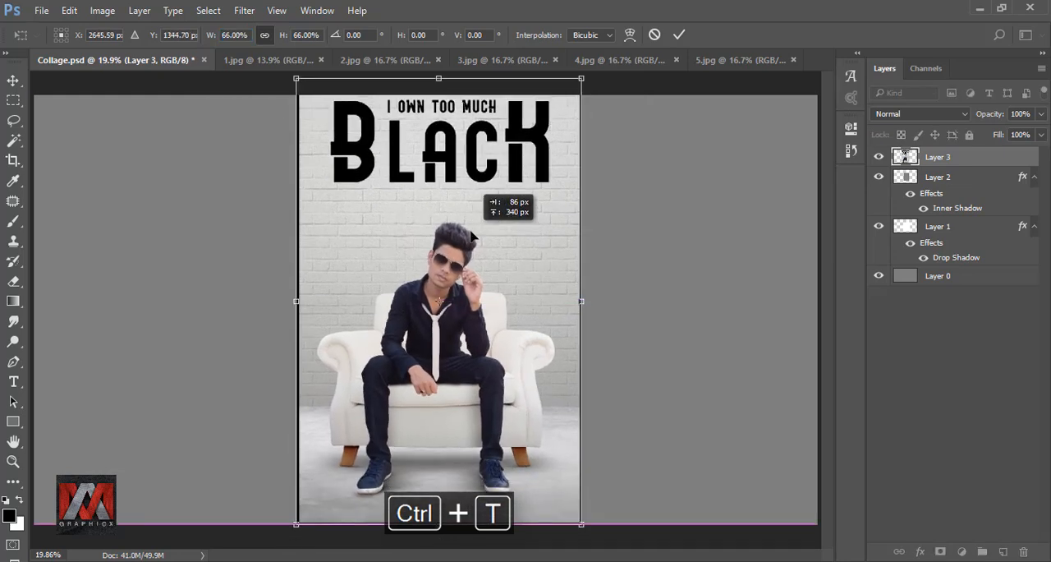
{"action": "left_click", "coordinate": [679, 34]}
Clip the Layer 3 photo to the gray rectangle on Layer 2 and centre the seated man in the frame.
{"action": "right_click", "coordinate": [978, 158]}
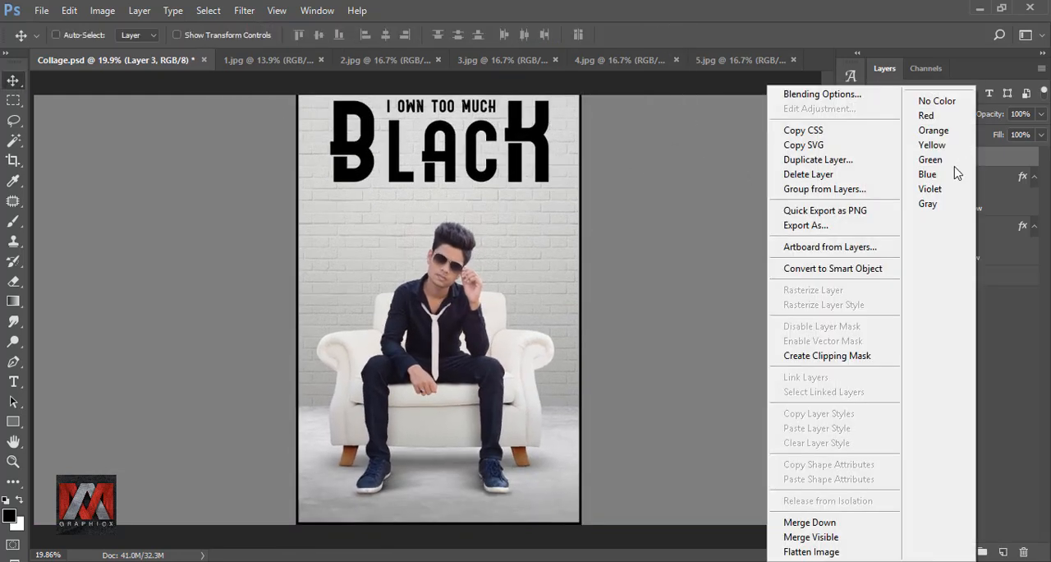
{"action": "left_click", "coordinate": [827, 355]}
{"action": "left_click_drag", "start_coordinate": [468, 284], "coordinate": [490, 276]}
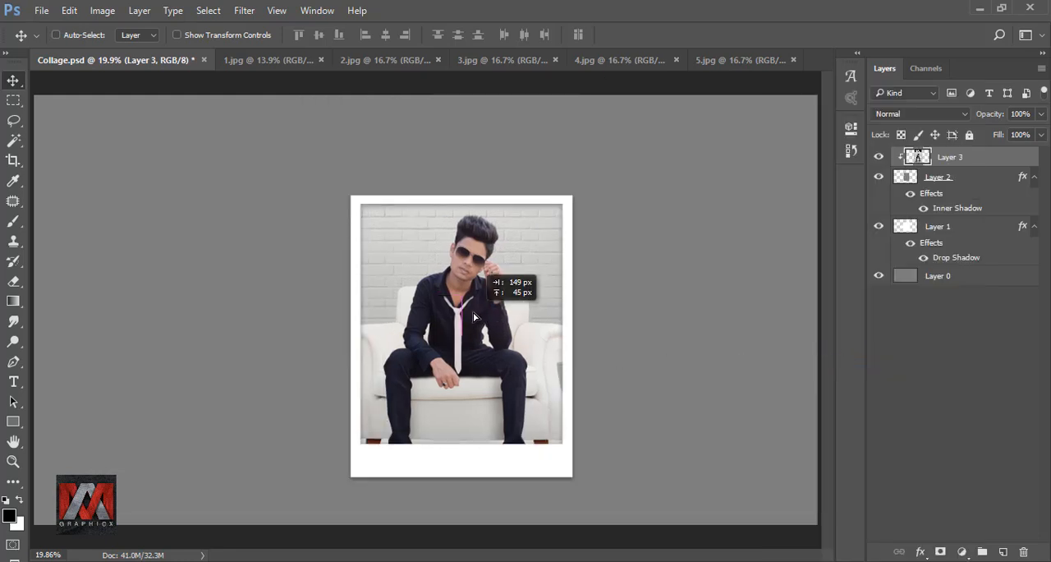
Scale the clipped photo proportionally to 75%, nudge it upward until the title text leaves the frame, and apply the transform.
{"action": "key", "text": "ctrl+t"}
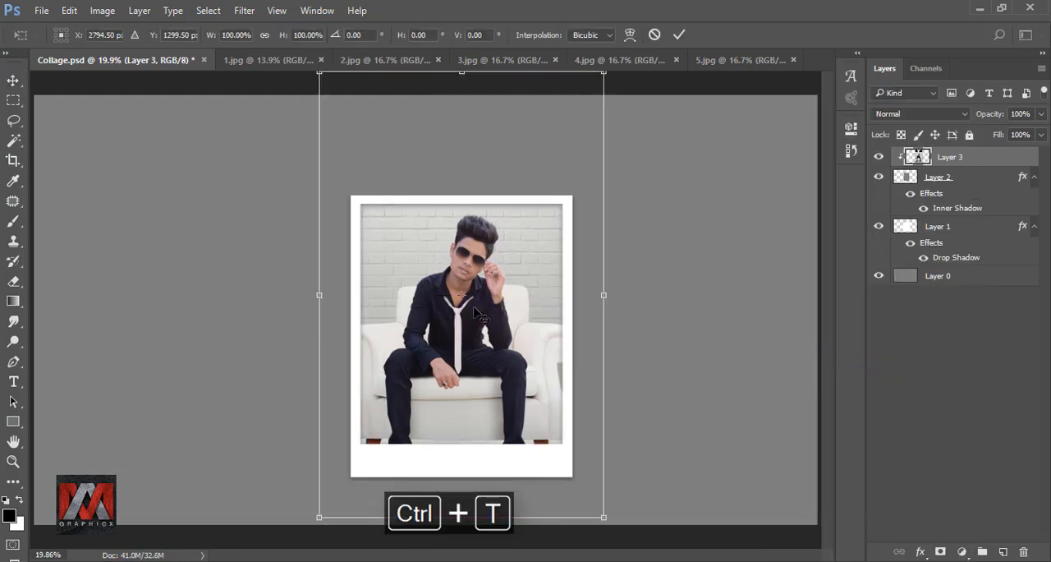
{"action": "left_click", "coordinate": [265, 36]}
{"action": "left_click_drag", "start_coordinate": [209, 39], "coordinate": [190, 38]}
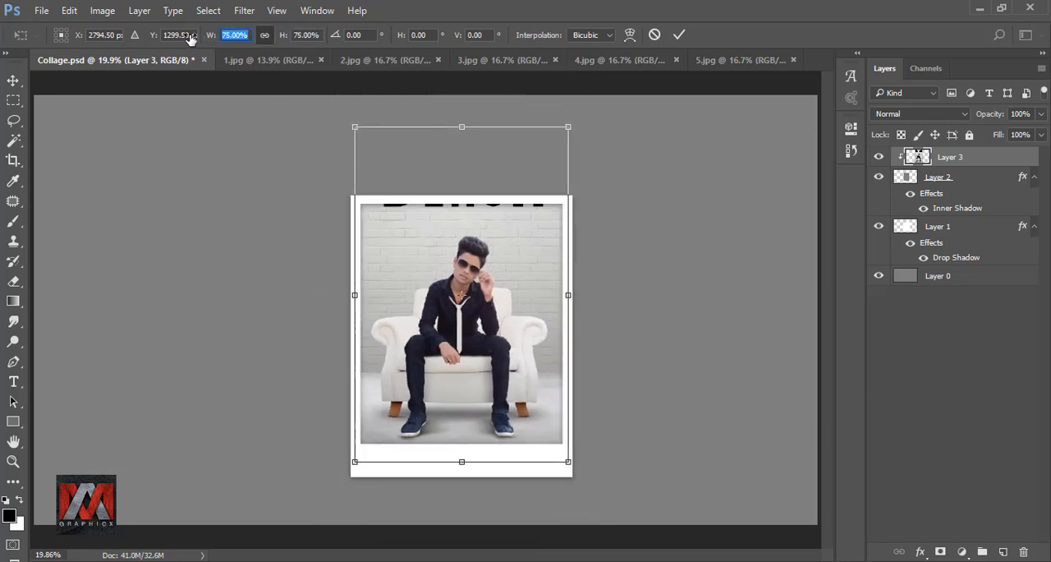
{"action": "key", "text": "Up"}
{"action": "key", "text": "Up"}
{"action": "key", "text": "Up"}
{"action": "key", "text": "Up"}
{"action": "key", "text": "Up"}
{"action": "key", "text": "Up"}
{"action": "key", "text": "Up"}
{"action": "key", "text": "Up"}
{"action": "key", "text": "Up"}
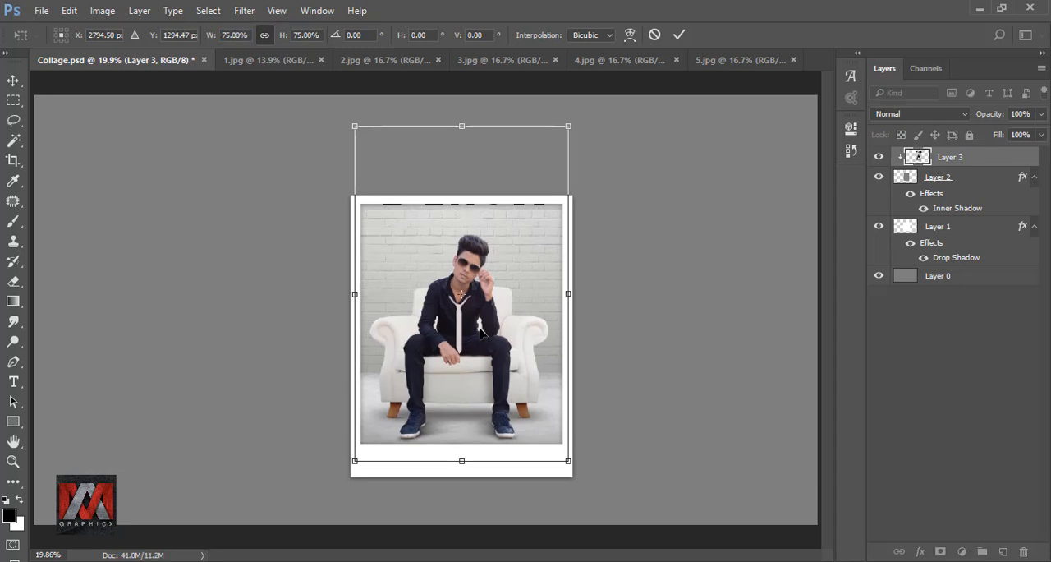
{"action": "key", "text": "Up"}
{"action": "key", "text": "Up"}
{"action": "key", "text": "Up"}
{"action": "key", "text": "Up"}
{"action": "key", "text": "Up"}
{"action": "key", "text": "Up"}
{"action": "key", "text": "Up"}
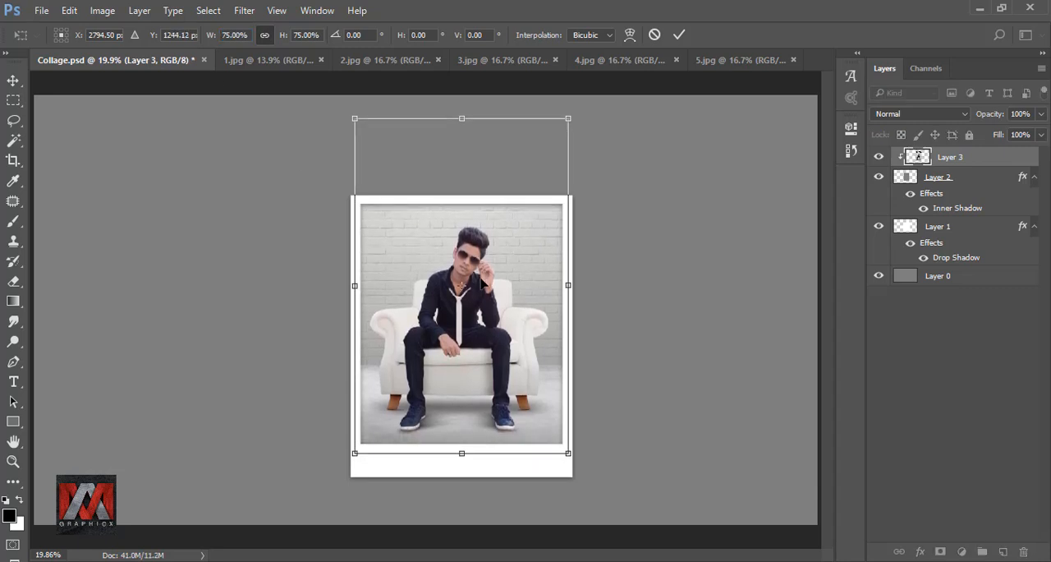
{"action": "left_click", "coordinate": [679, 34]}
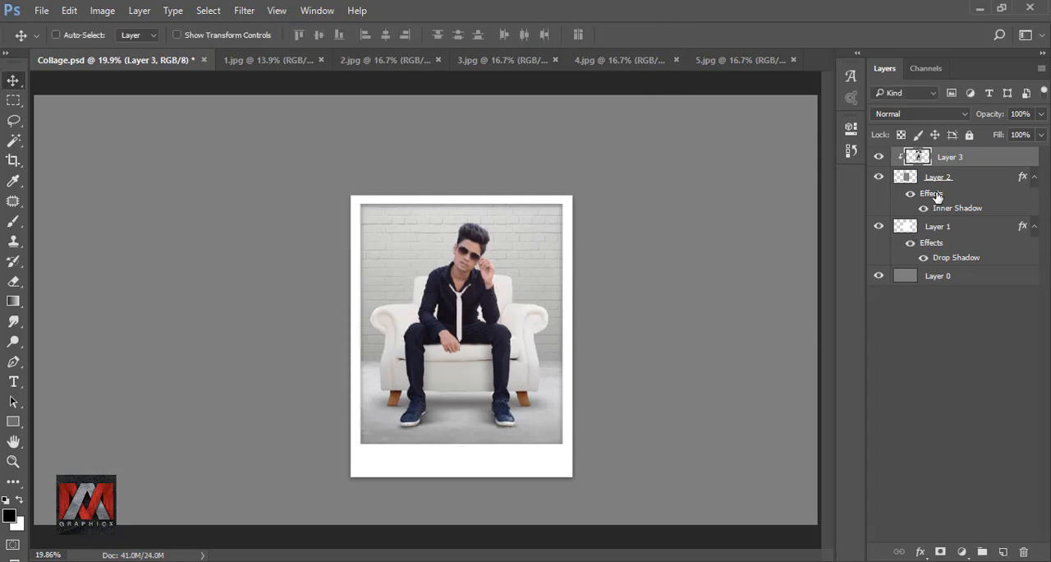
Group the photo layer with the two frame layers, and check the group by hiding and showing it.
{"action": "left_click", "coordinate": [879, 157]}
{"action": "left_click", "coordinate": [879, 157]}
{"action": "left_click", "coordinate": [941, 229], "text": "shift"}
{"action": "key", "text": "ctrl+g"}
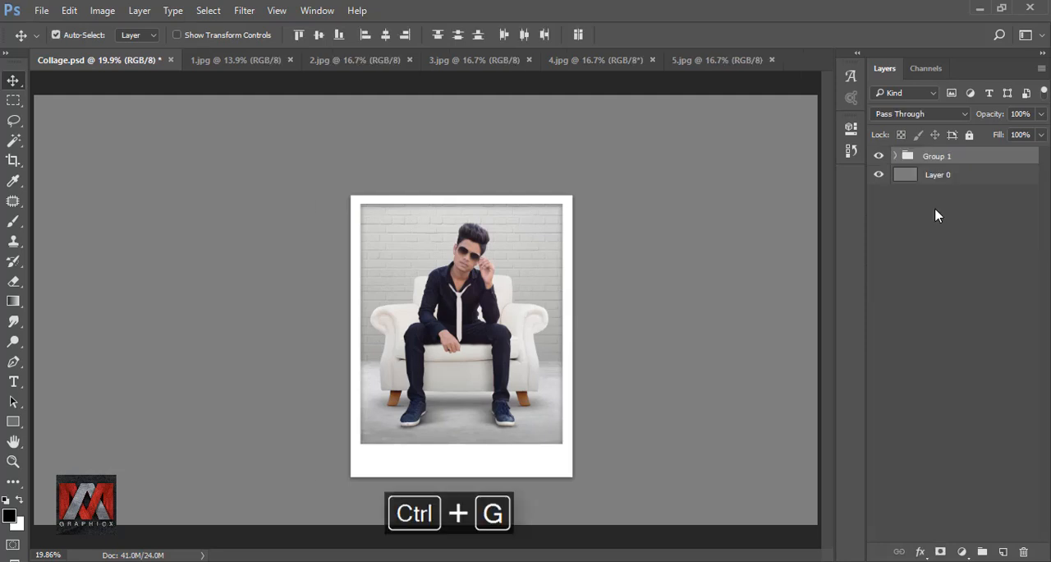
{"action": "left_click", "coordinate": [880, 156]}
{"action": "left_click", "coordinate": [879, 156]}
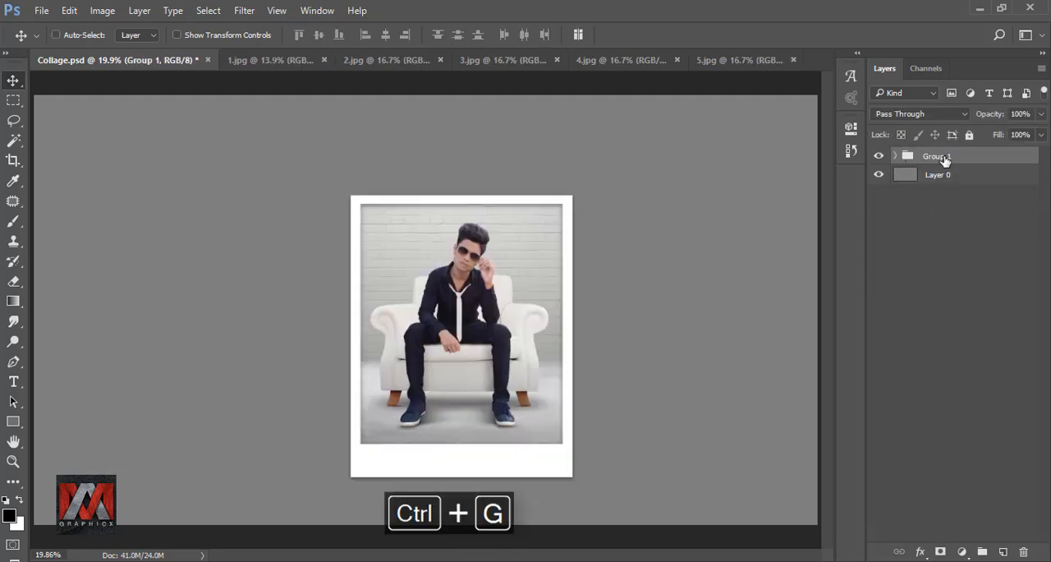
Duplicate Group 1 and bring the photo from 2.jpg into the copy, above Layer 3.
{"action": "key", "text": "ctrl+j"}
{"action": "left_click", "coordinate": [895, 156]}
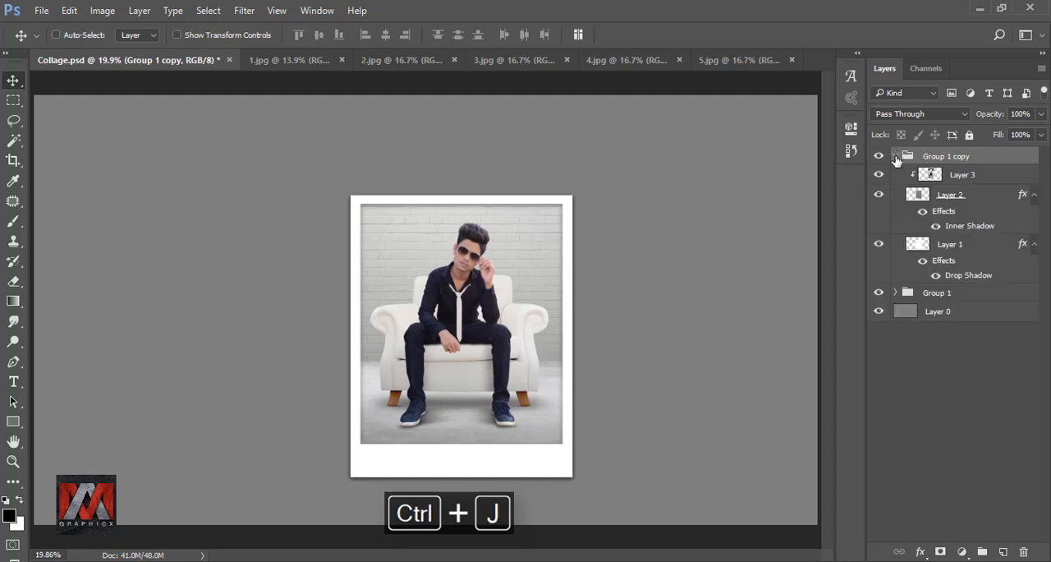
{"action": "left_click", "coordinate": [966, 177]}
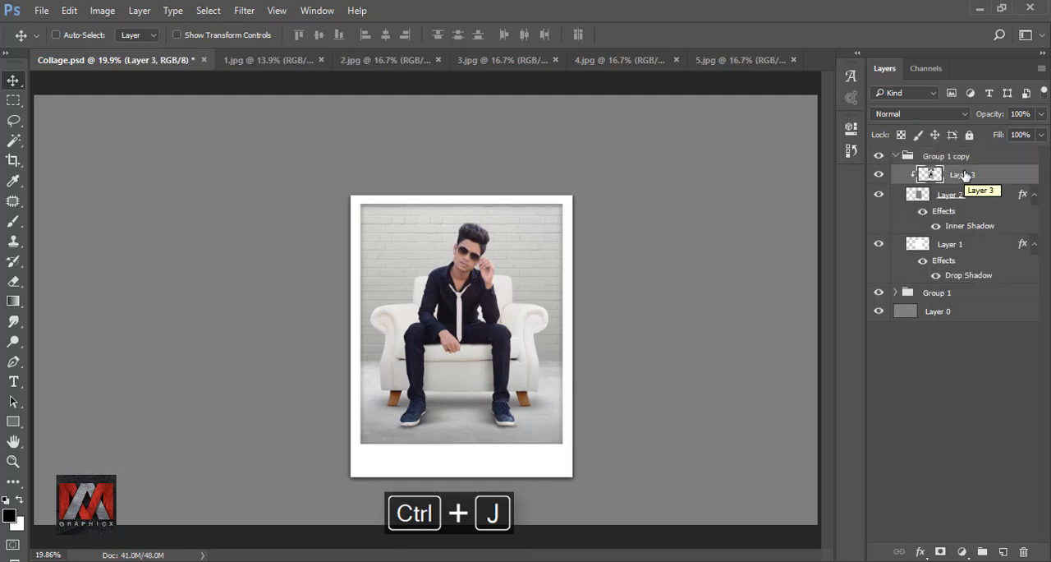
{"action": "left_click", "coordinate": [391, 64]}
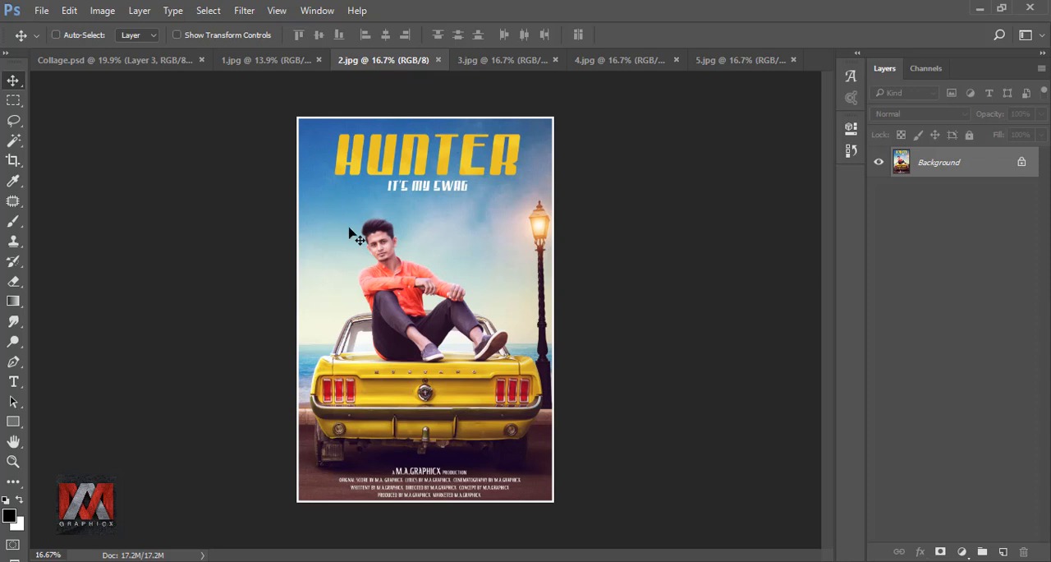
{"action": "left_click_drag", "start_coordinate": [392, 238], "coordinate": [510, 272]}
Delete the old Layer 3 photo from the copied group and clip the new Layer 4 photo to Layer 2.
{"action": "left_click", "coordinate": [966, 198]}
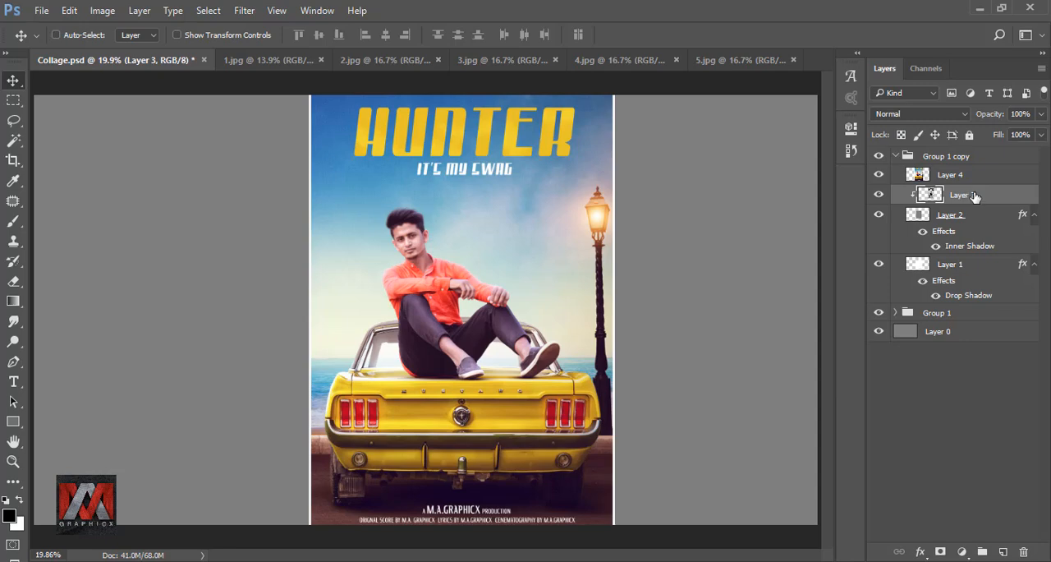
{"action": "left_click_drag", "start_coordinate": [975, 195], "coordinate": [1023, 551]}
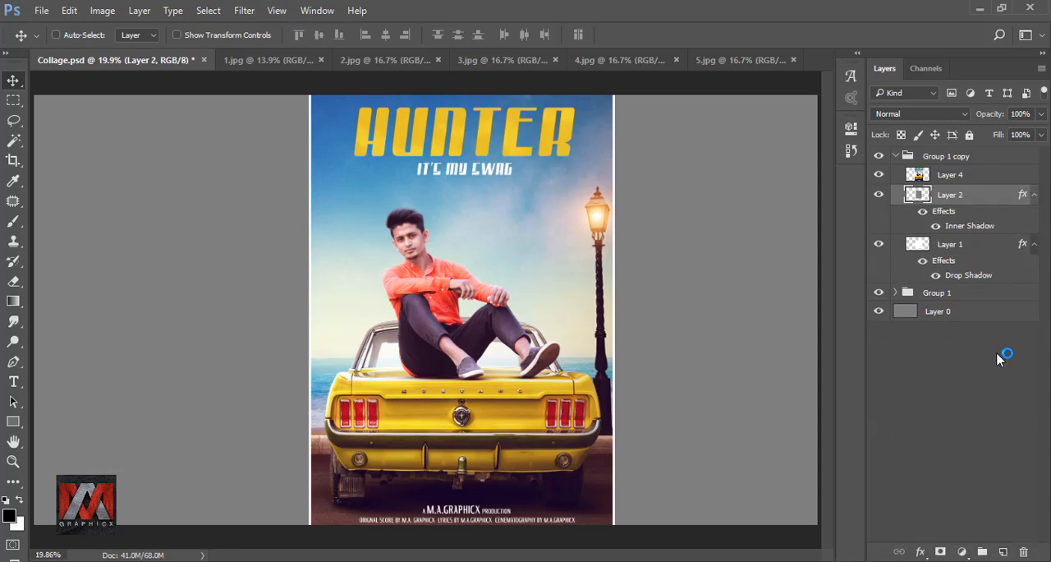
{"action": "left_click", "coordinate": [952, 177]}
{"action": "right_click", "coordinate": [952, 177]}
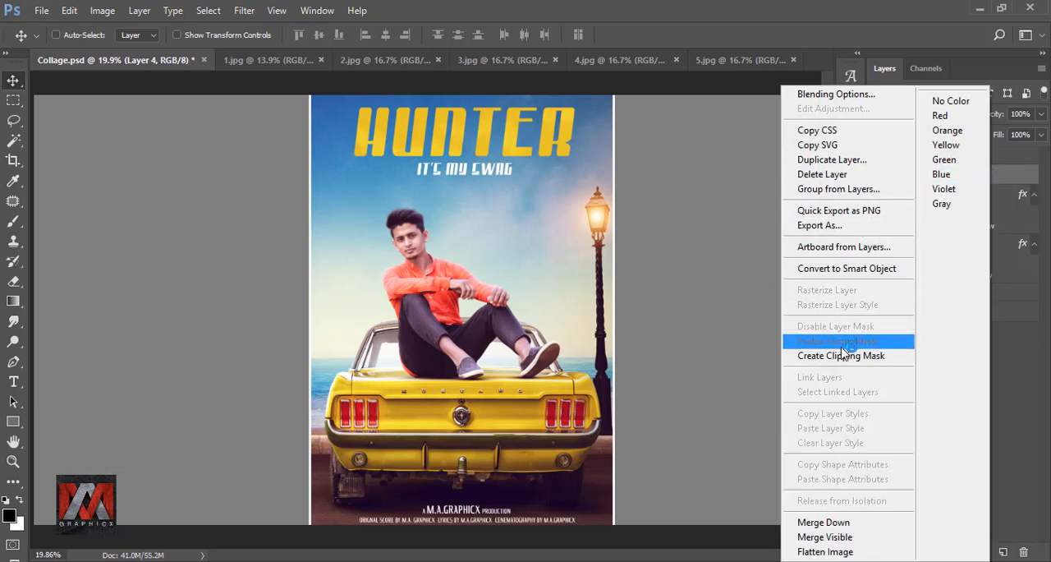
{"action": "left_click", "coordinate": [841, 355]}
{"action": "mouse_move", "coordinate": [425, 302]}
{"action": "left_mouse_down"}
{"action": "mouse_move", "coordinate": [439, 256]}
{"action": "mouse_move", "coordinate": [434, 306]}
{"action": "left_mouse_up"}
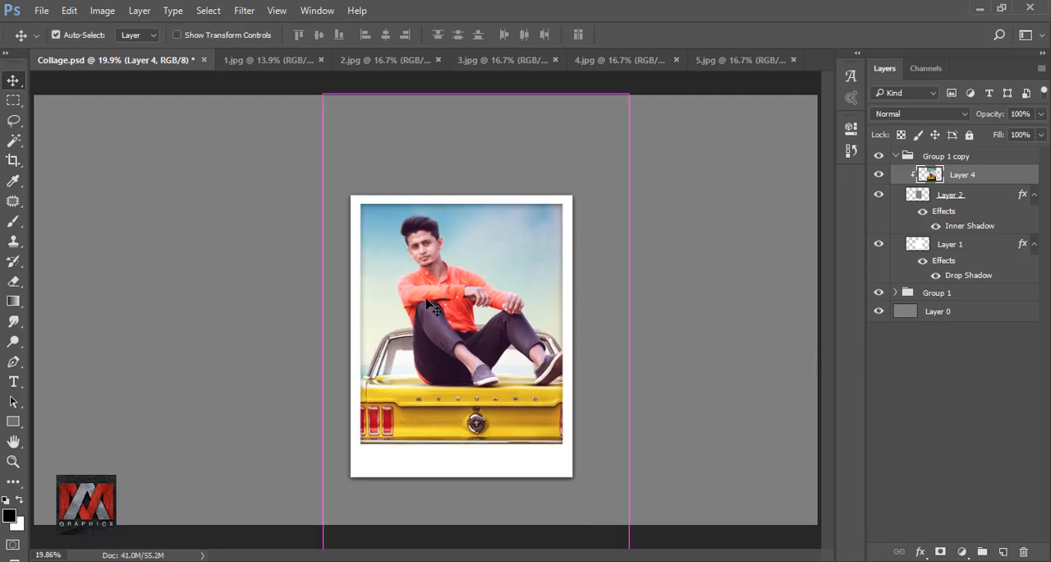
Scale the car photo proportionally to 70%, centre it in its frame, and apply the transform.
{"action": "key", "text": "ctrl+t"}
{"action": "left_click_drag", "start_coordinate": [206, 38], "coordinate": [192, 38]}
{"action": "left_click_drag", "start_coordinate": [490, 324], "coordinate": [468, 304]}
{"action": "left_click_drag", "start_coordinate": [206, 37], "coordinate": [210, 38]}
{"action": "left_click_drag", "start_coordinate": [512, 354], "coordinate": [505, 316]}
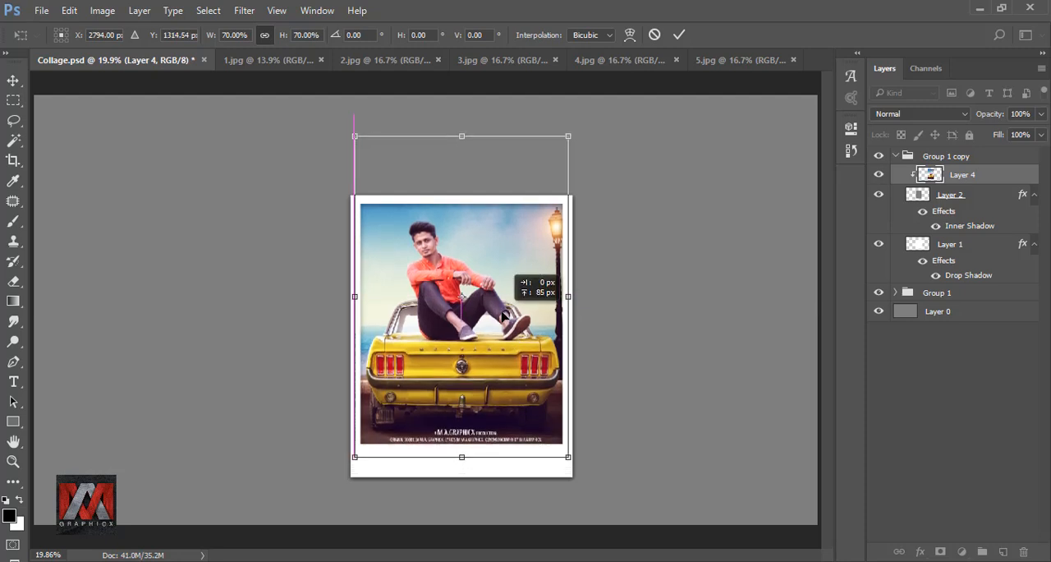
{"action": "left_click", "coordinate": [678, 35]}
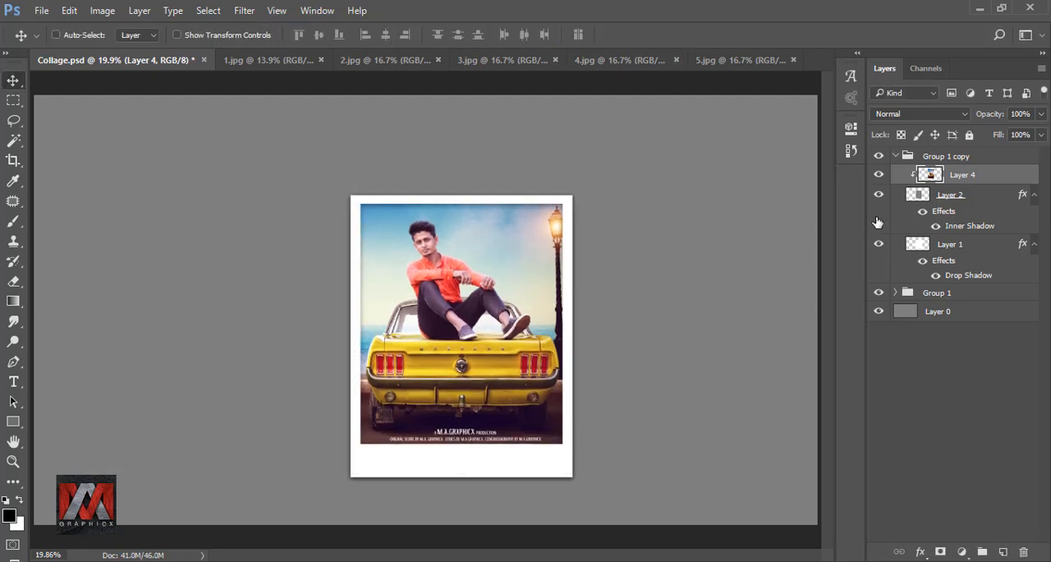
Hide the Group 1 copy, then enlarge the Group 1 polaroid proportionally and position it near the canvas centre.
{"action": "left_click", "coordinate": [903, 156]}
{"action": "left_click", "coordinate": [895, 156]}
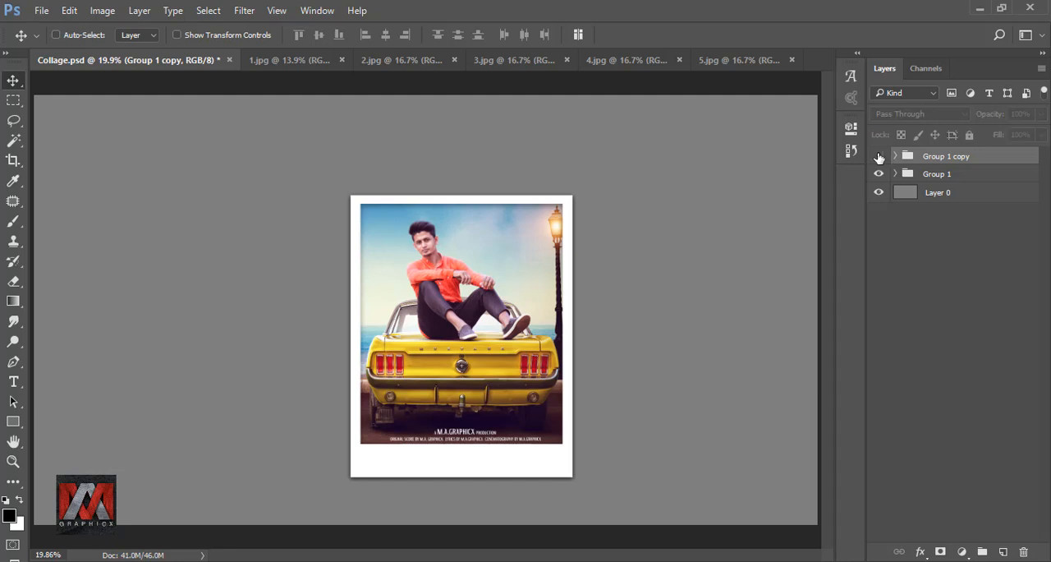
{"action": "left_click", "coordinate": [878, 156]}
{"action": "left_click", "coordinate": [933, 175]}
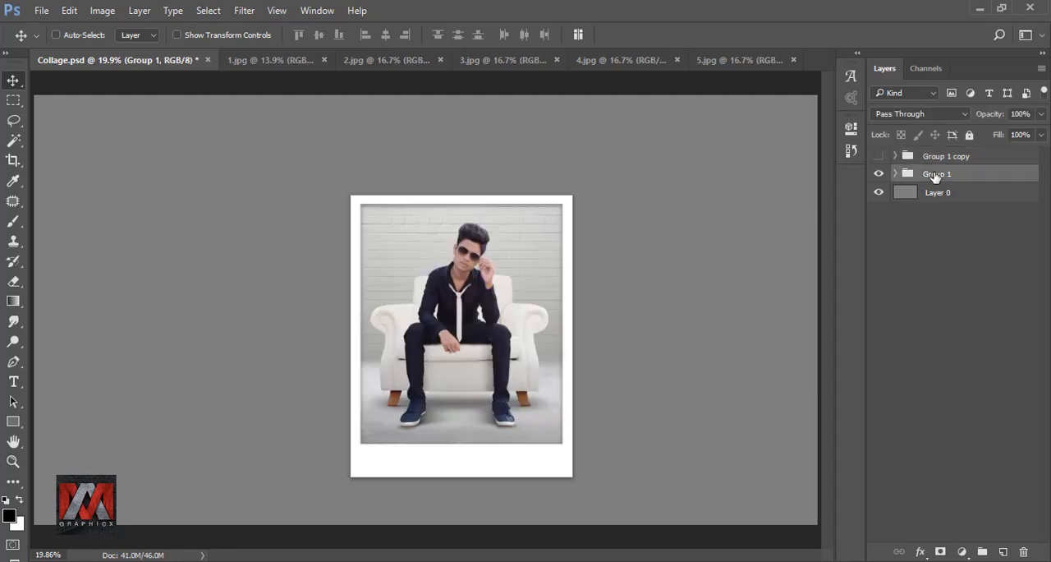
{"action": "key", "text": "ctrl+t"}
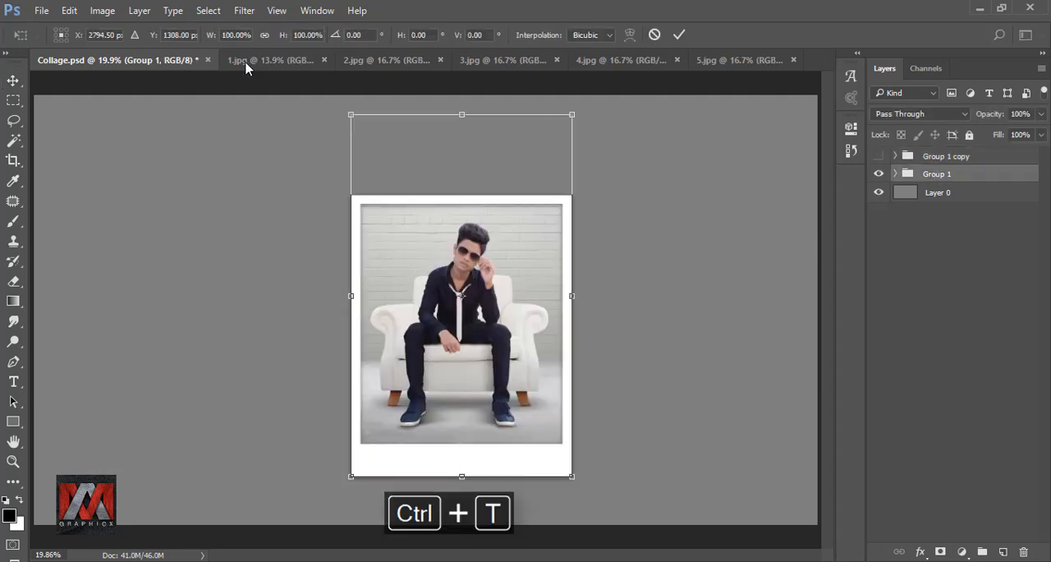
{"action": "left_click", "coordinate": [264, 34]}
{"action": "left_click_drag", "start_coordinate": [215, 41], "coordinate": [232, 42]}
{"action": "left_click_drag", "start_coordinate": [519, 356], "coordinate": [500, 343]}
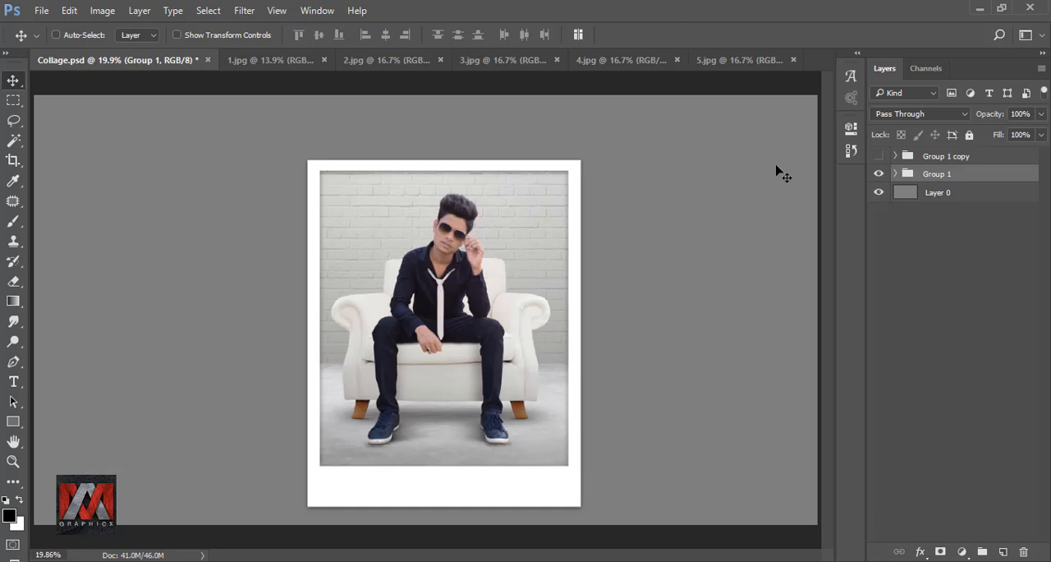
Show the Group 1 copy, move its polaroid to the canvas's upper-left area, shrink it, and tilt it counterclockwise.
{"action": "left_click", "coordinate": [879, 157]}
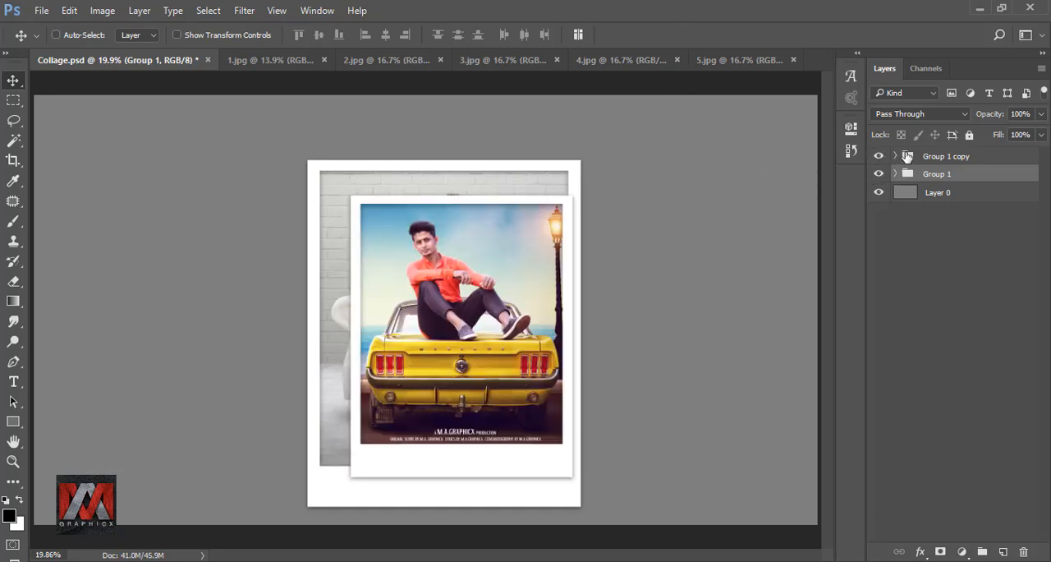
{"action": "left_click", "coordinate": [907, 156]}
{"action": "left_click_drag", "start_coordinate": [506, 287], "coordinate": [219, 218]}
{"action": "key", "text": "ctrl+t"}
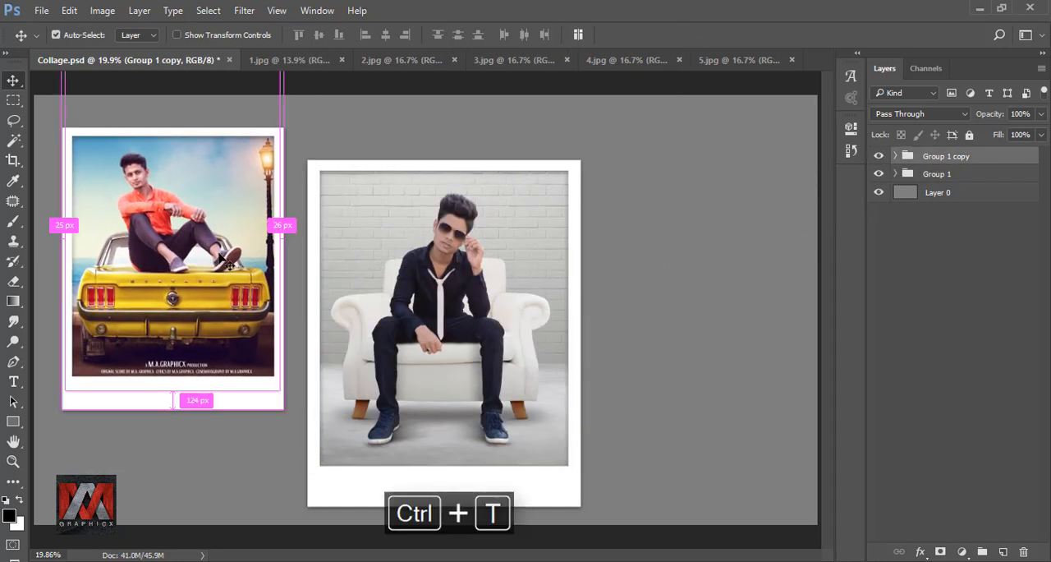
{"action": "left_click_drag", "start_coordinate": [286, 403], "coordinate": [253, 311]}
{"action": "left_click_drag", "start_coordinate": [318, 350], "coordinate": [267, 304]}
{"action": "left_click_drag", "start_coordinate": [225, 256], "coordinate": [234, 288]}
{"action": "left_click", "coordinate": [679, 34]}
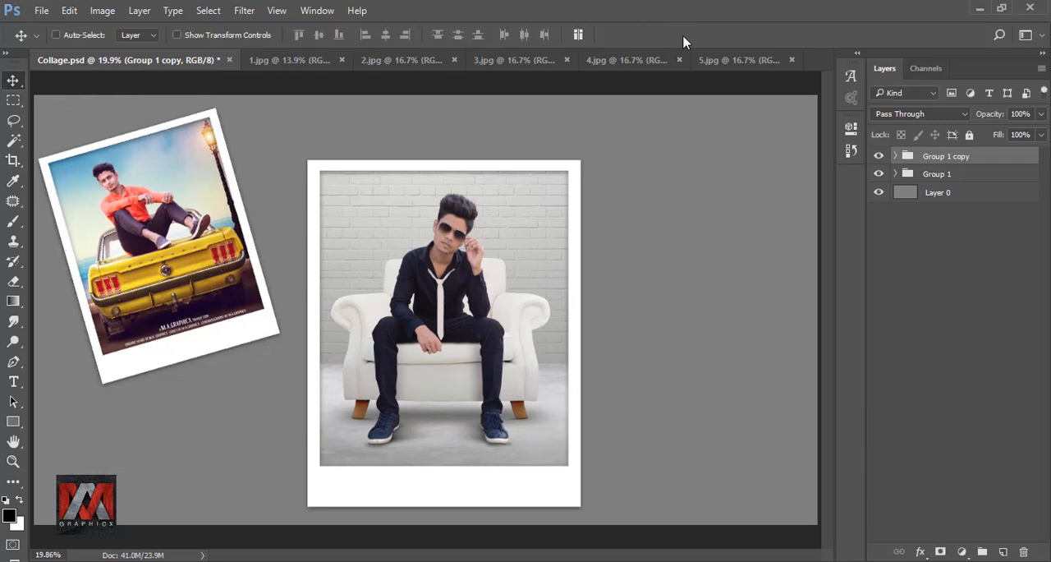
Duplicate Group 1 and bring the 3.jpg photo into the copy above Layer 3.
{"action": "left_click", "coordinate": [880, 157]}
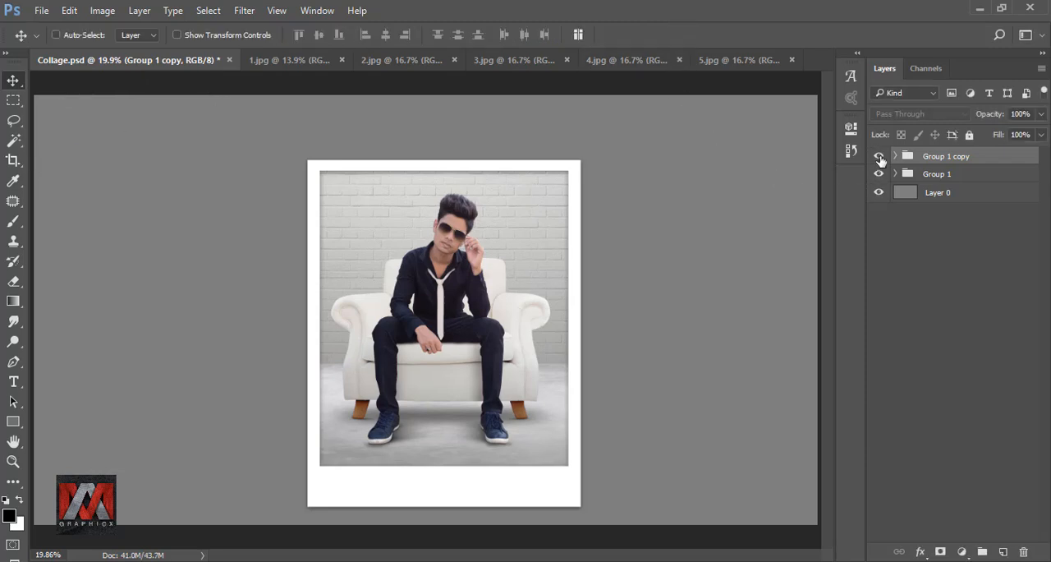
{"action": "left_click", "coordinate": [879, 157]}
{"action": "left_click", "coordinate": [907, 174]}
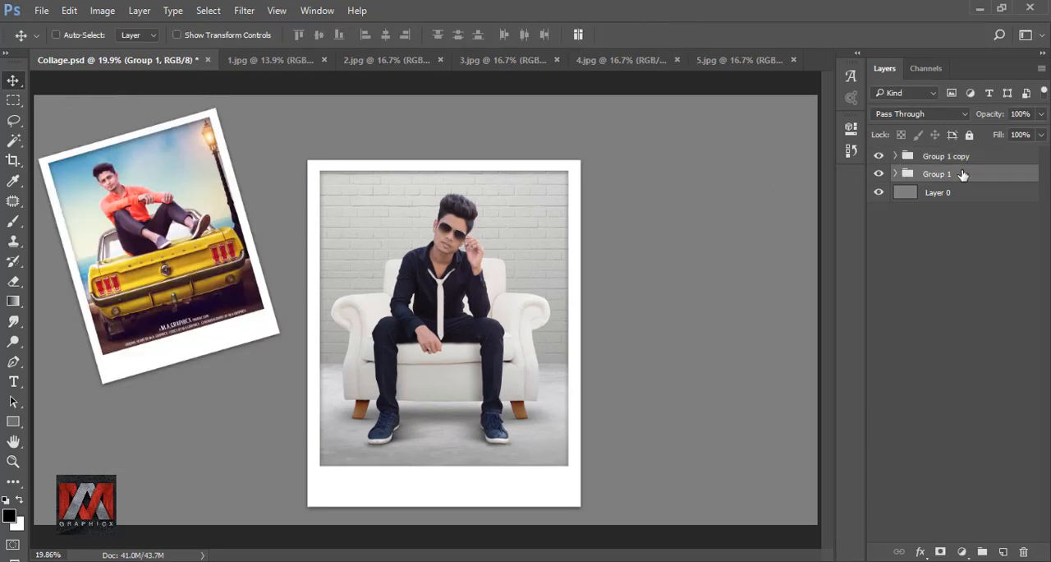
{"action": "key", "text": "ctrl+j"}
{"action": "left_click", "coordinate": [895, 174]}
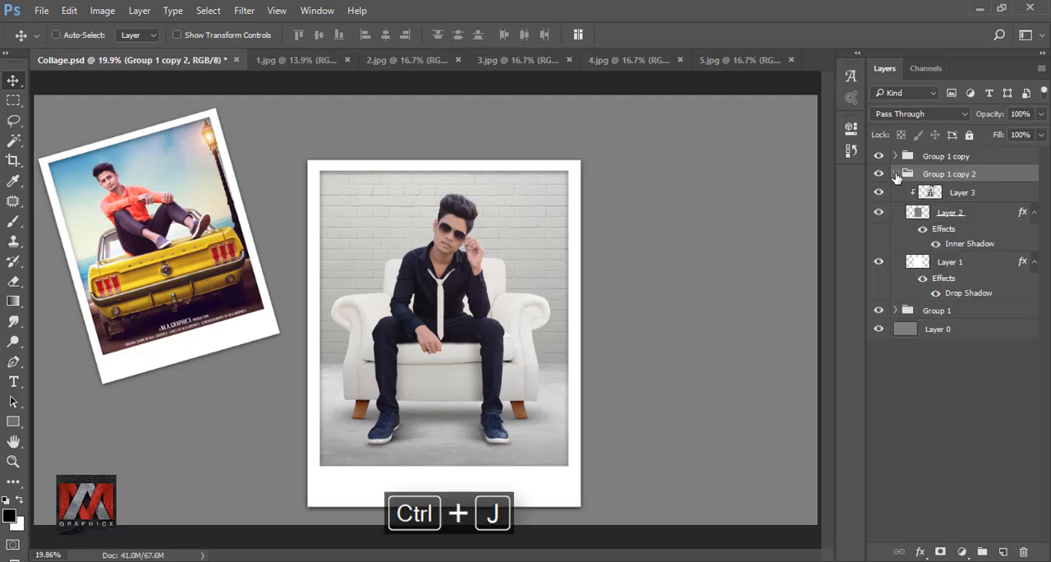
{"action": "left_click", "coordinate": [937, 195]}
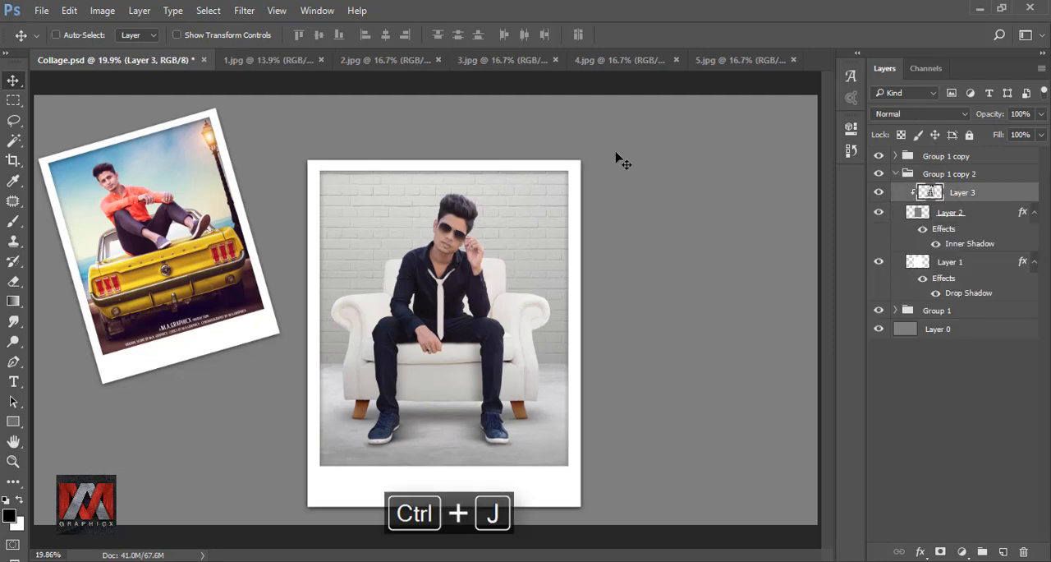
{"action": "left_click", "coordinate": [474, 62]}
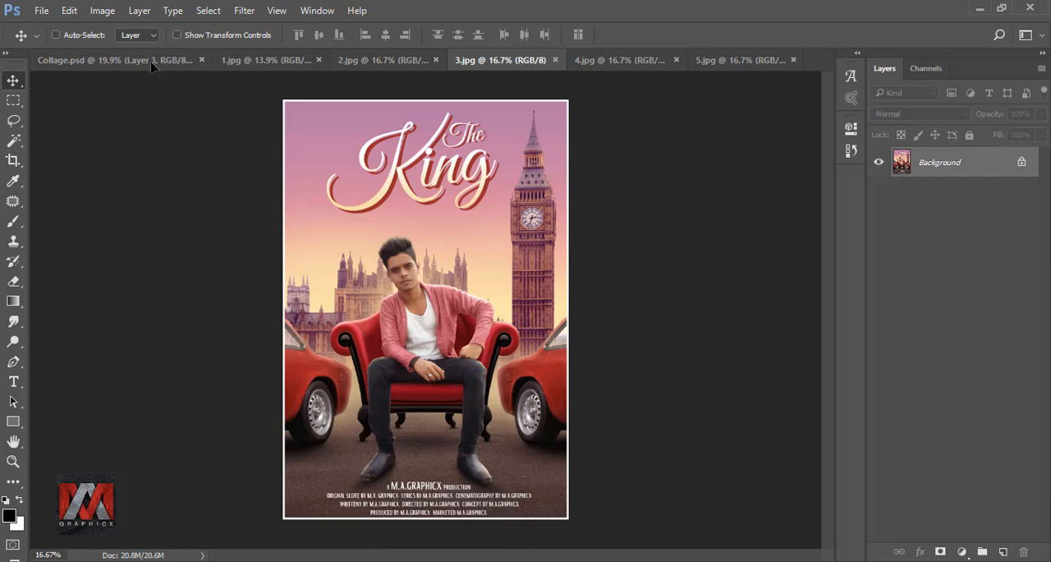
{"action": "left_click_drag", "start_coordinate": [152, 67], "coordinate": [491, 258]}
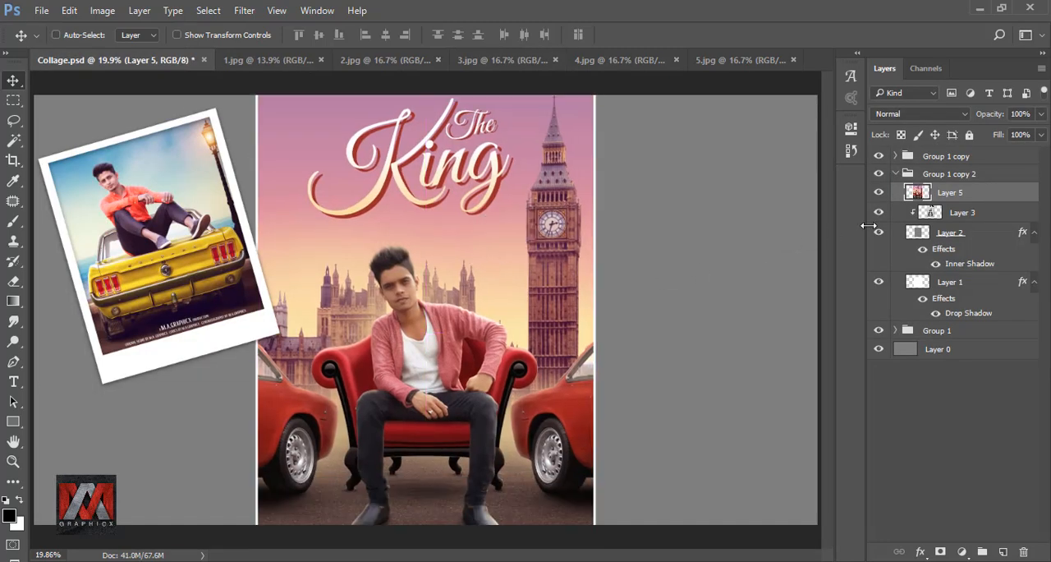
Delete the old Layer 3 photo from the copied group and clip the 3.jpg photo to Layer 2.
{"action": "left_click_drag", "start_coordinate": [963, 216], "coordinate": [1023, 551]}
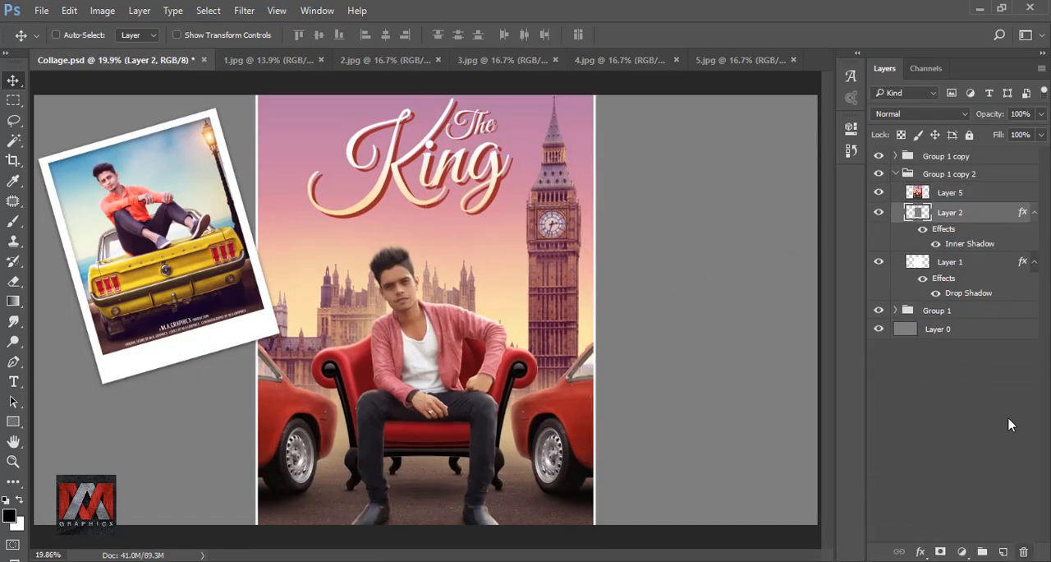
{"action": "left_click", "coordinate": [950, 192]}
{"action": "right_click", "coordinate": [959, 192]}
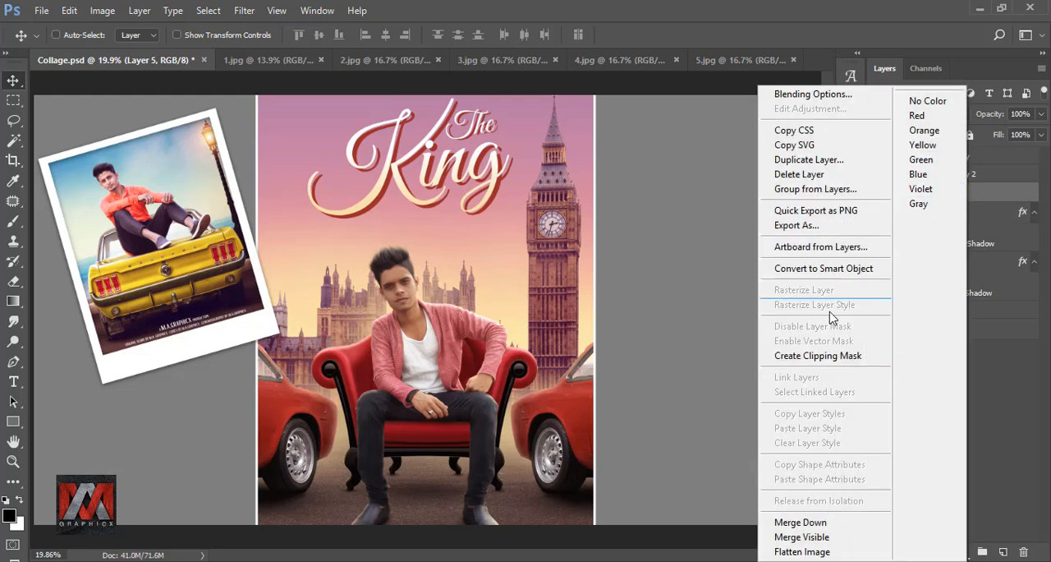
{"action": "left_click", "coordinate": [832, 357]}
Scale the red sofa photo proportionally to 82%, position it inside its frame, and apply the transform.
{"action": "left_click_drag", "start_coordinate": [480, 234], "coordinate": [485, 226]}
{"action": "left_click_drag", "start_coordinate": [478, 274], "coordinate": [481, 264]}
{"action": "key", "text": "ctrl+t"}
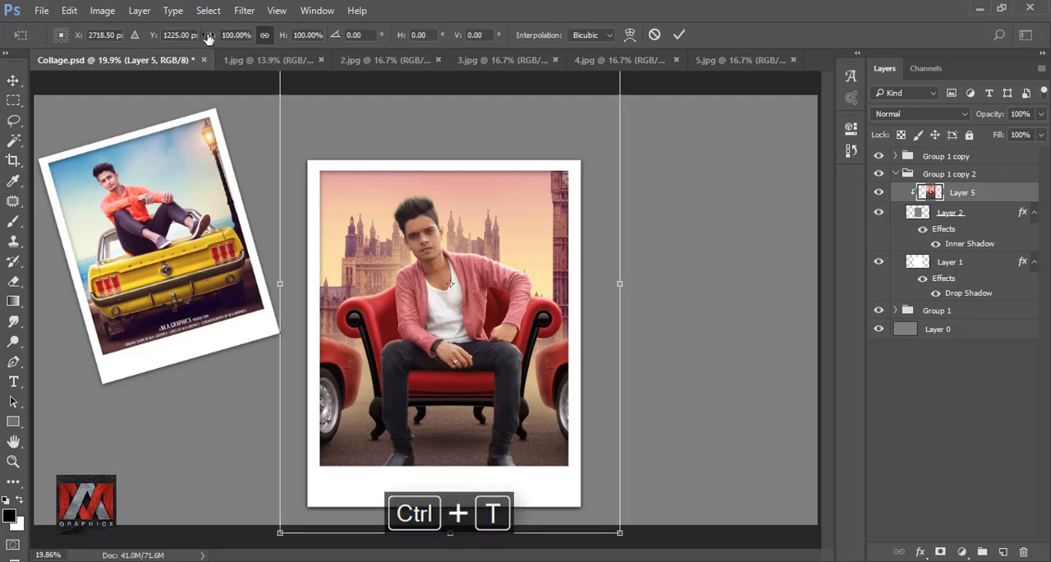
{"action": "left_click_drag", "start_coordinate": [208, 37], "coordinate": [197, 36]}
{"action": "left_click_drag", "start_coordinate": [462, 297], "coordinate": [481, 284]}
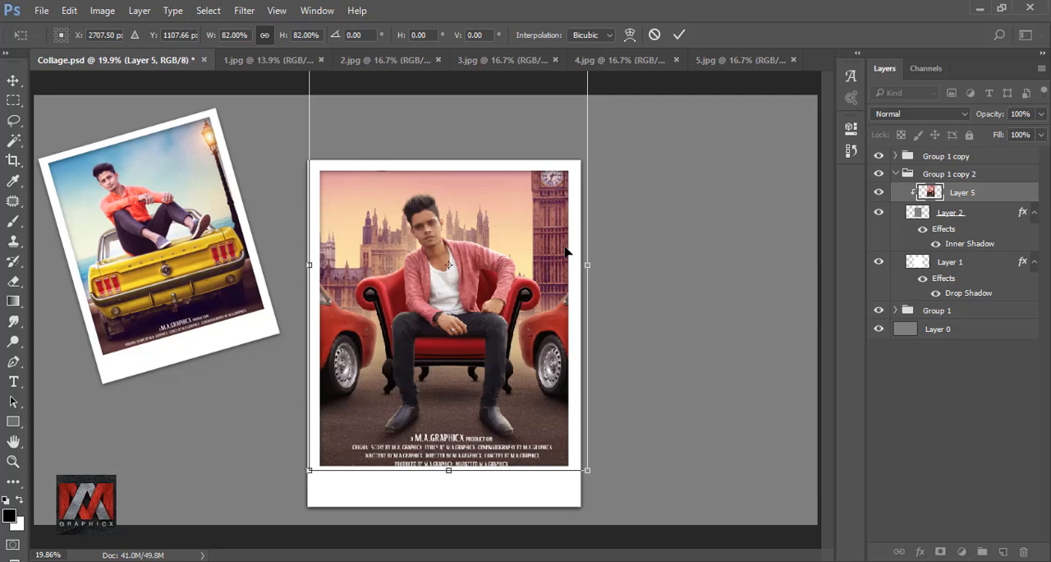
{"action": "left_click", "coordinate": [679, 35]}
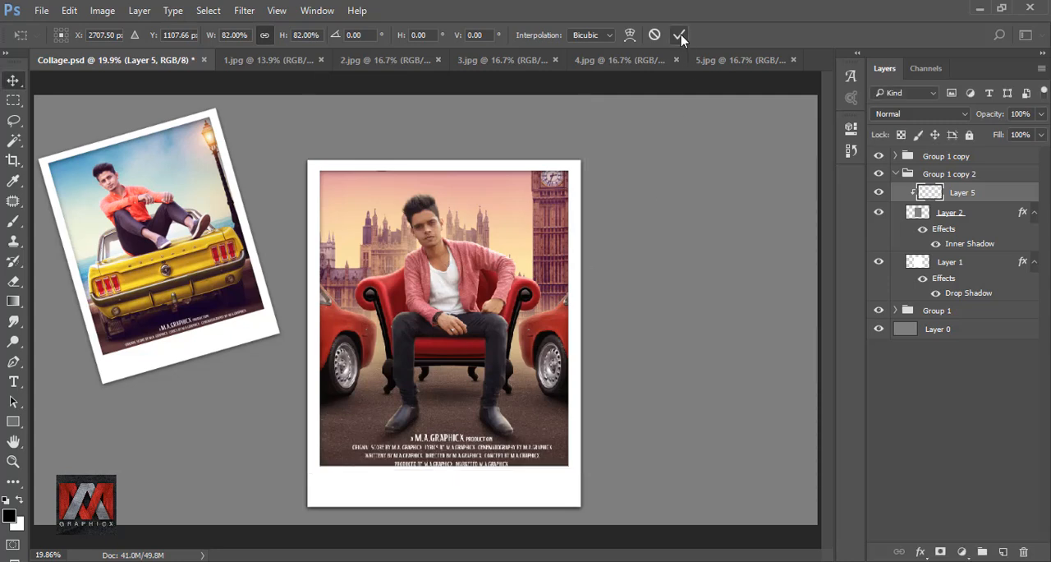
Duplicate Group 1 copy 2 and bring the 4.jpg photo into the new copy above Layer 5.
{"action": "left_click", "coordinate": [895, 173]}
{"action": "left_click", "coordinate": [879, 173]}
{"action": "left_click", "coordinate": [879, 173]}
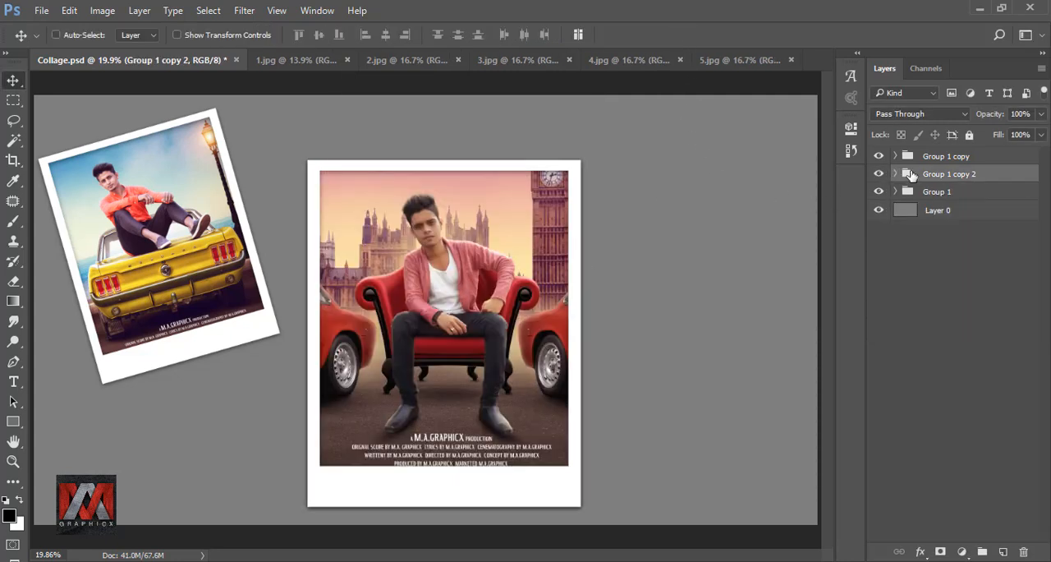
{"action": "key", "text": "ctrl+j"}
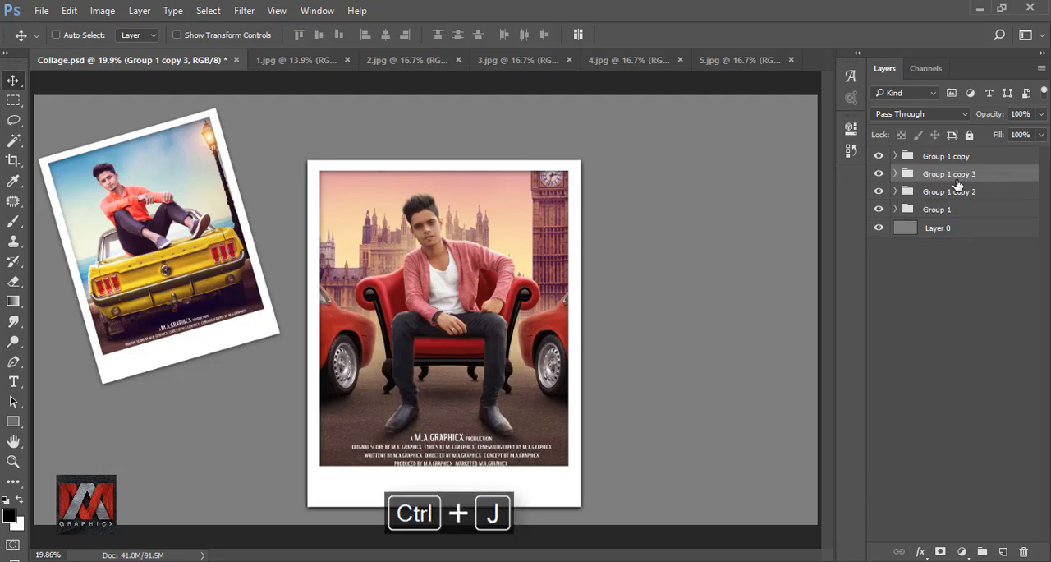
{"action": "left_click", "coordinate": [895, 174]}
{"action": "left_click", "coordinate": [955, 193]}
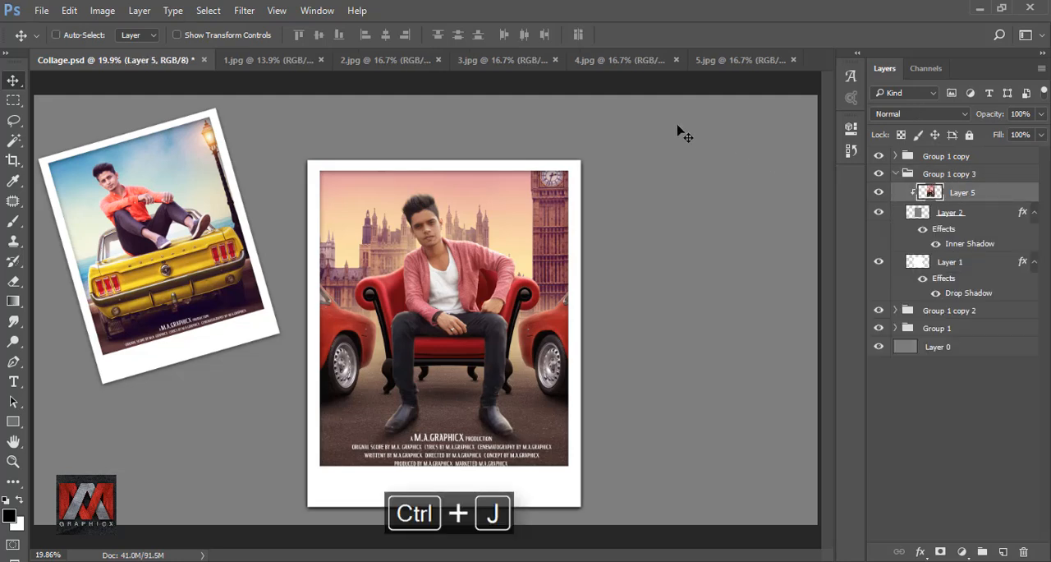
{"action": "left_click", "coordinate": [611, 64]}
{"action": "left_click", "coordinate": [132, 66]}
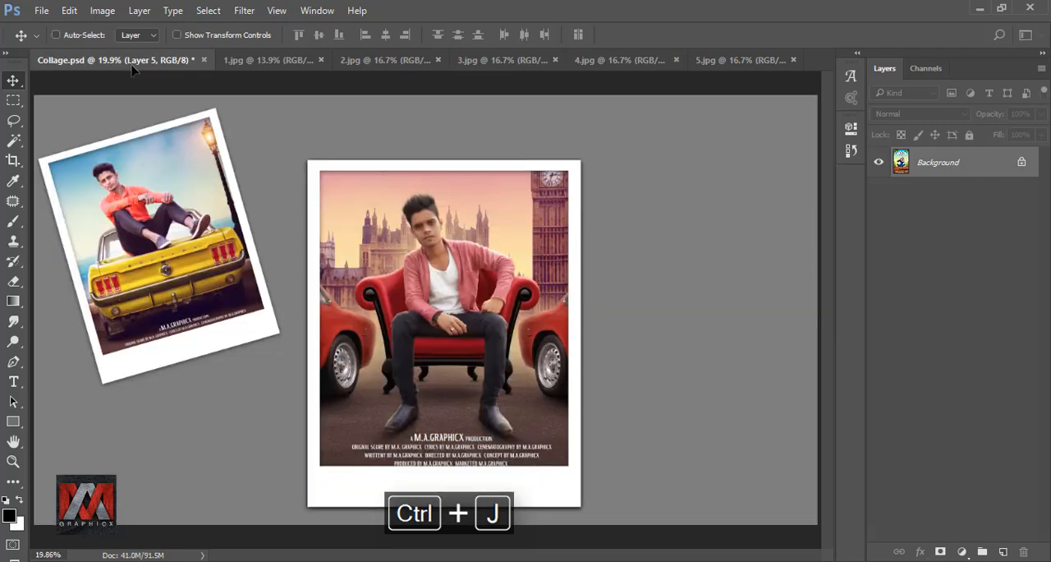
{"action": "left_click_drag", "start_coordinate": [133, 70], "coordinate": [473, 294]}
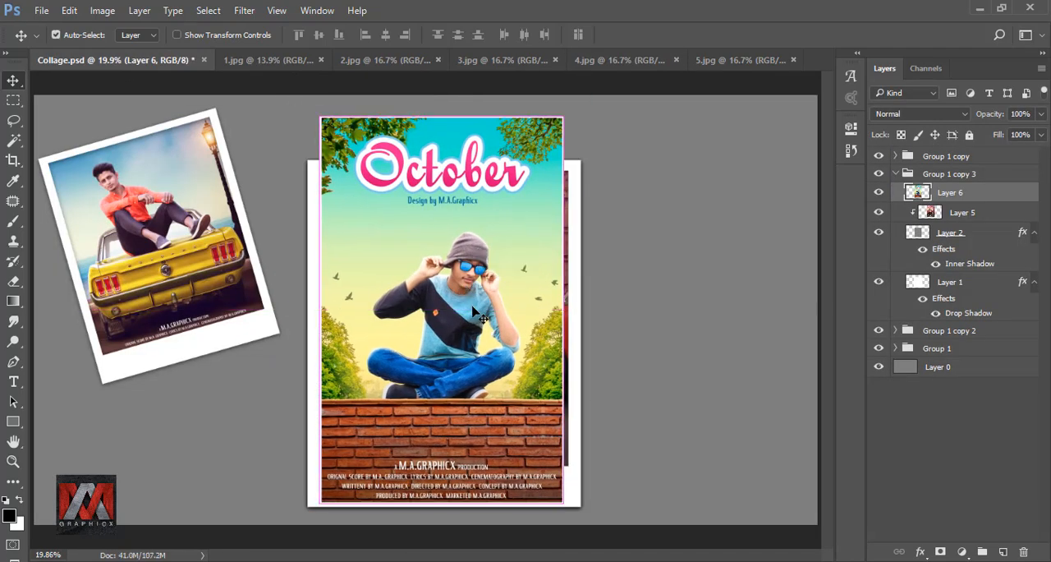
Scale the October photo proportionally to 110% and apply the transform.
{"action": "key", "text": "ctrl+t"}
{"action": "left_click_drag", "start_coordinate": [209, 39], "coordinate": [217, 38]}
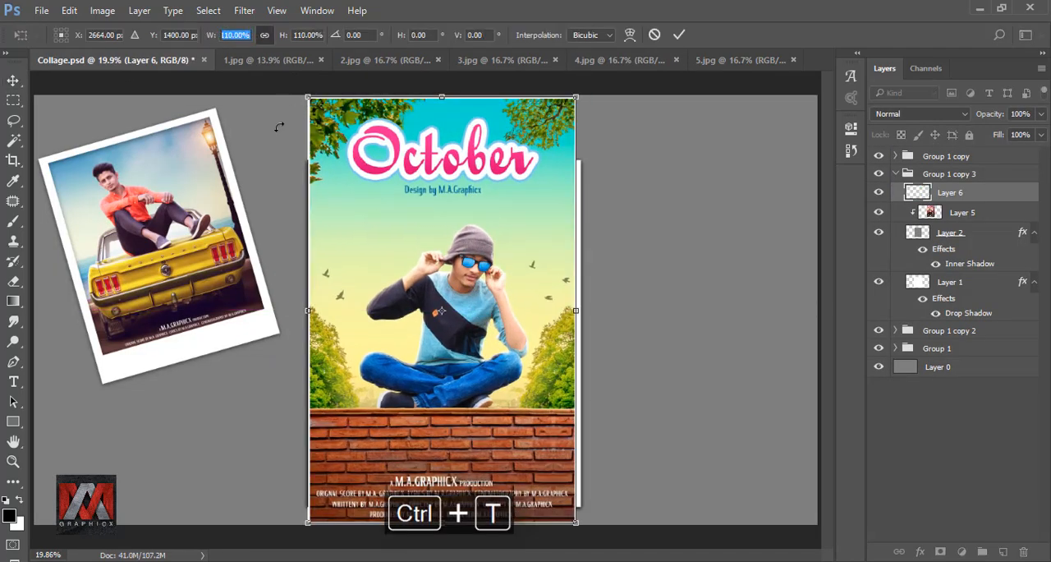
{"action": "left_click", "coordinate": [679, 35]}
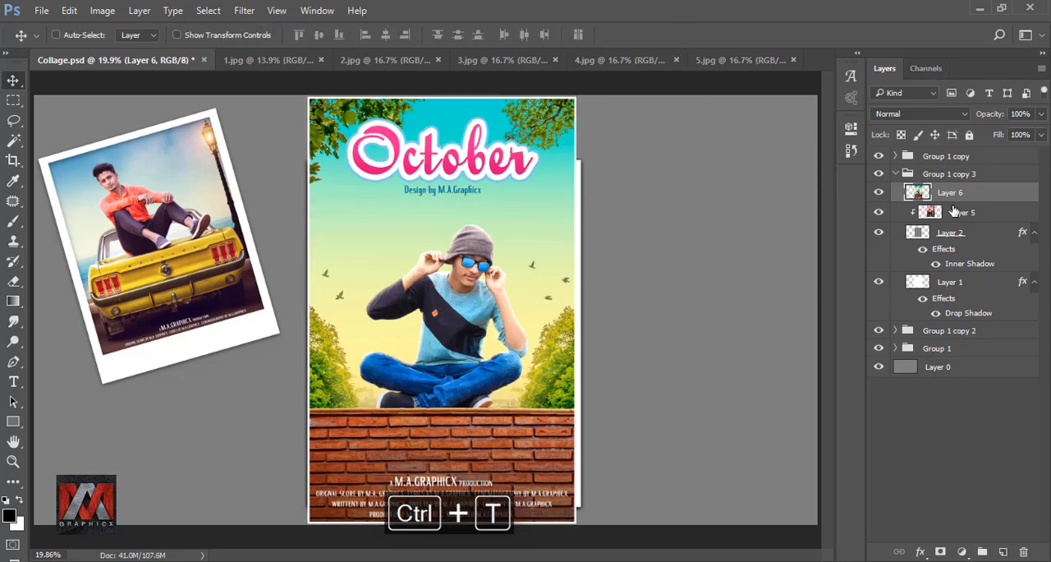
Replace the old Layer 5 photo by clipping the October photo to Layer 2, positioned with the seated man centred in the frame.
{"action": "left_click_drag", "start_coordinate": [952, 212], "coordinate": [1023, 551]}
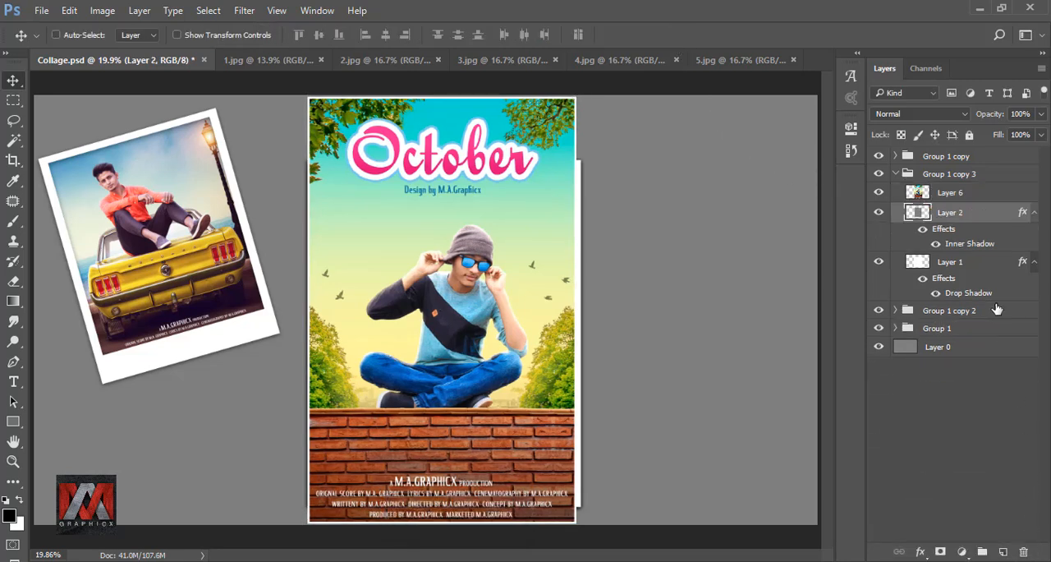
{"action": "left_click", "coordinate": [950, 194]}
{"action": "right_click", "coordinate": [971, 198]}
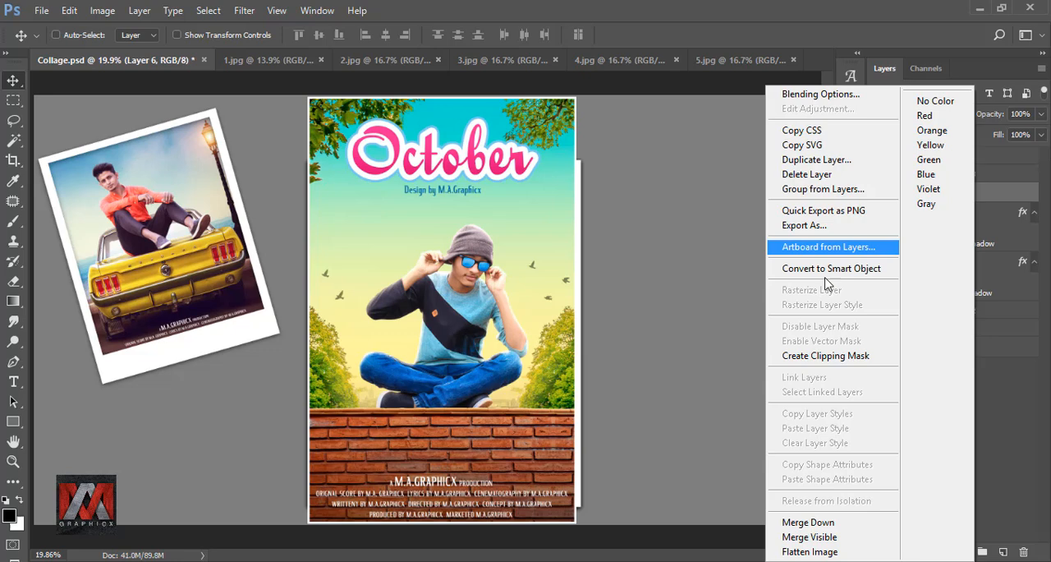
{"action": "left_click", "coordinate": [821, 355]}
{"action": "left_click_drag", "start_coordinate": [480, 323], "coordinate": [466, 296]}
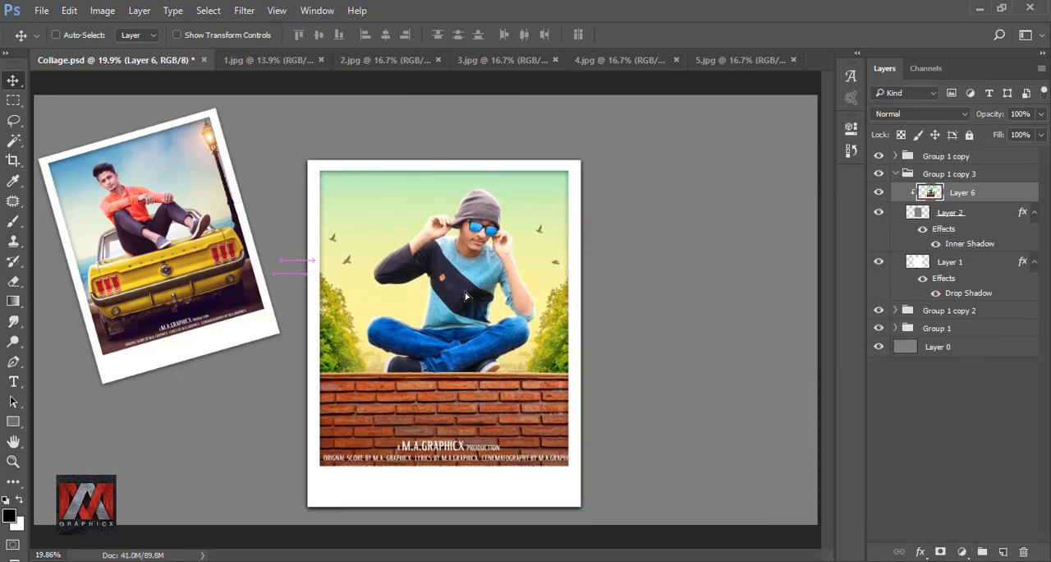
{"action": "mouse_move", "coordinate": [532, 306]}
{"action": "left_mouse_down"}
{"action": "mouse_move", "coordinate": [529, 256]}
{"action": "mouse_move", "coordinate": [530, 306]}
{"action": "left_mouse_up"}
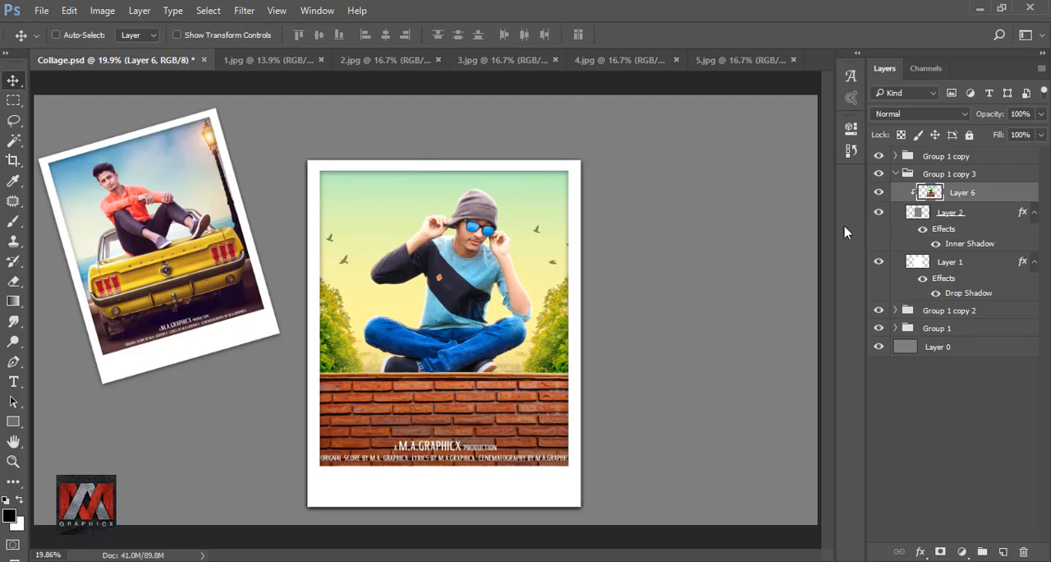
Duplicate Group 1 copy 3 and bring the 5.jpg photo into the new copy above Layer 6.
{"action": "left_click", "coordinate": [892, 178]}
{"action": "left_click", "coordinate": [895, 173]}
{"action": "left_click", "coordinate": [879, 173]}
{"action": "left_click", "coordinate": [878, 173]}
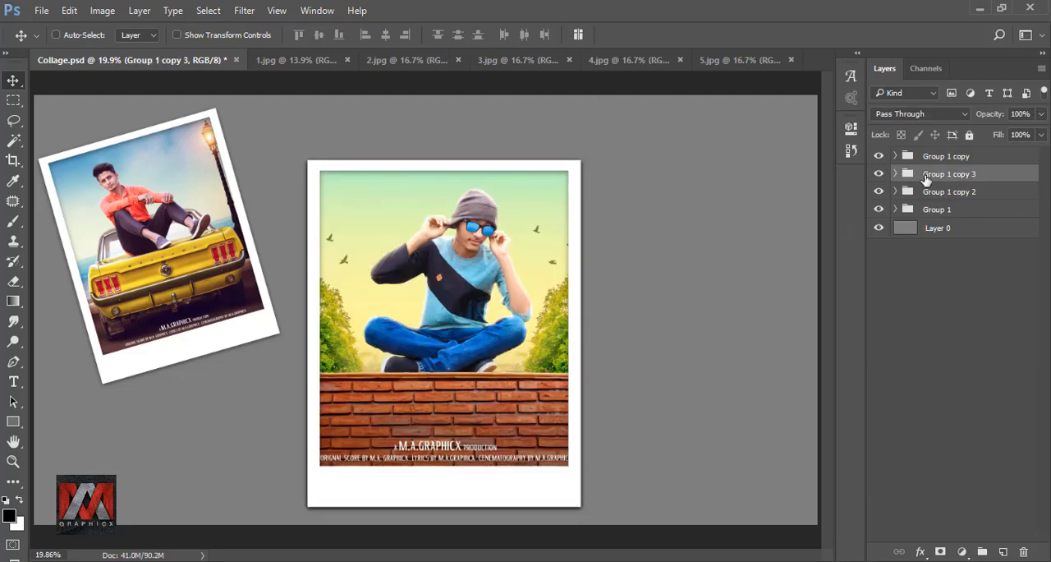
{"action": "key", "text": "ctrl+j"}
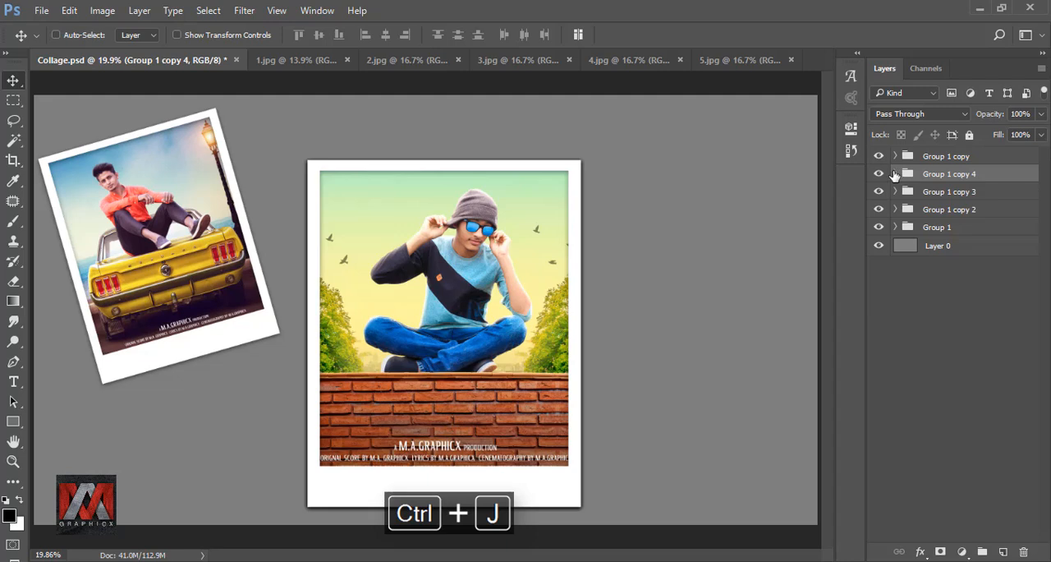
{"action": "left_click", "coordinate": [895, 174]}
{"action": "left_click", "coordinate": [925, 194]}
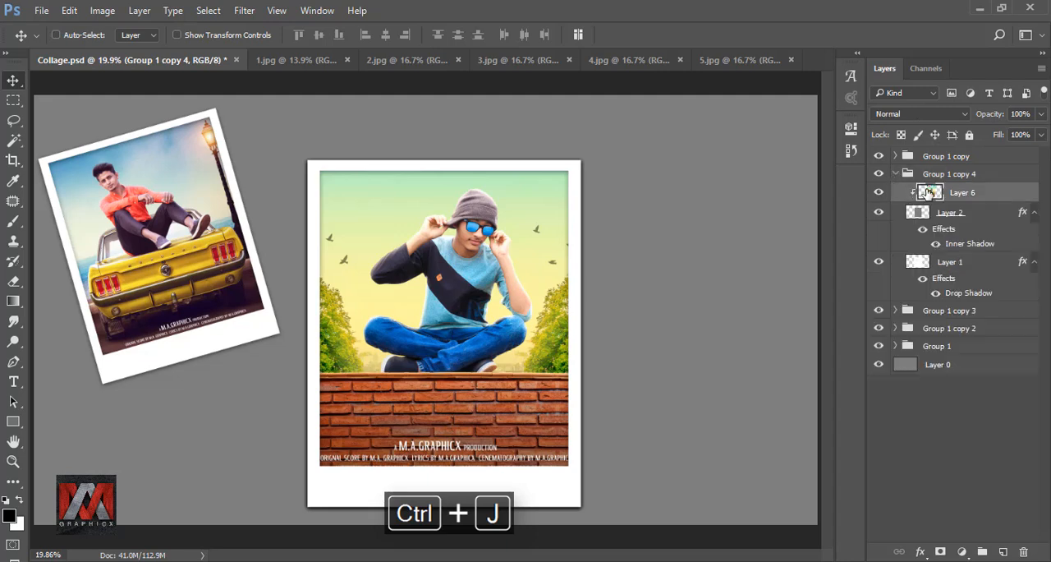
{"action": "left_click", "coordinate": [659, 66]}
{"action": "left_click", "coordinate": [730, 61]}
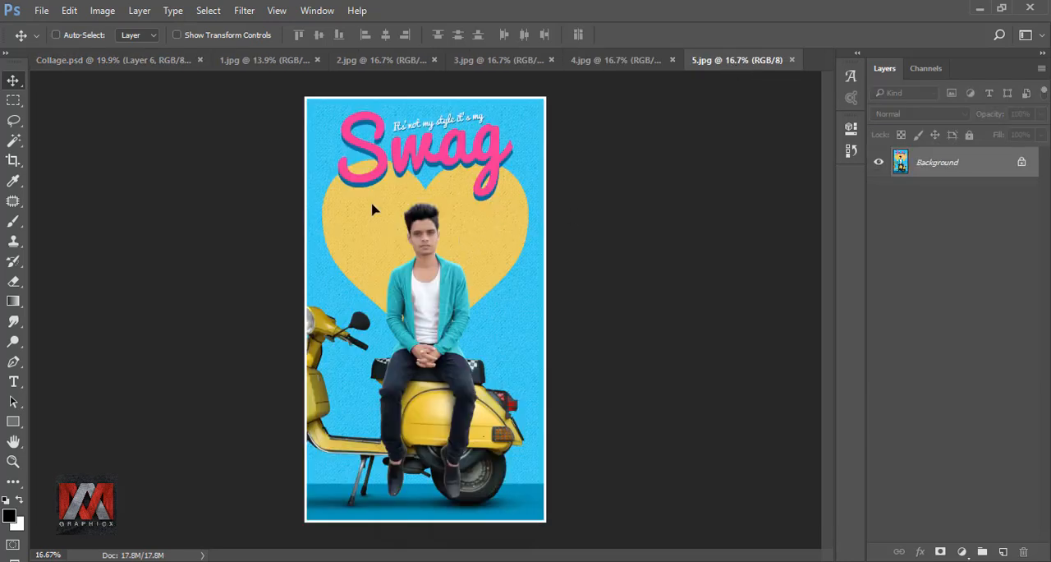
{"action": "left_click_drag", "start_coordinate": [372, 209], "coordinate": [506, 252]}
Scale the scooter photo proportionally to 88% and apply the transform.
{"action": "key", "text": "ctrl+t"}
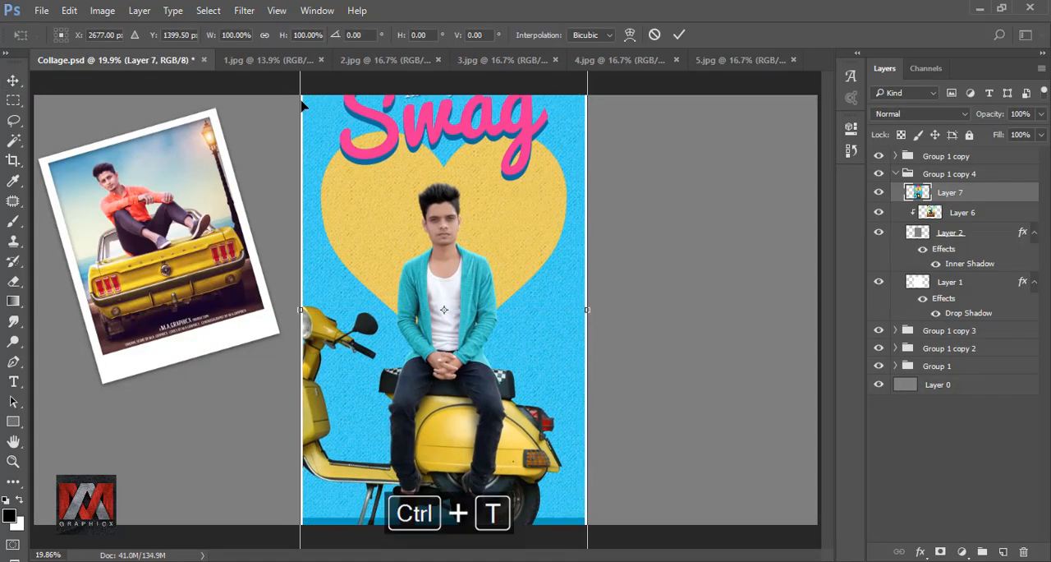
{"action": "left_click_drag", "start_coordinate": [211, 39], "coordinate": [199, 41]}
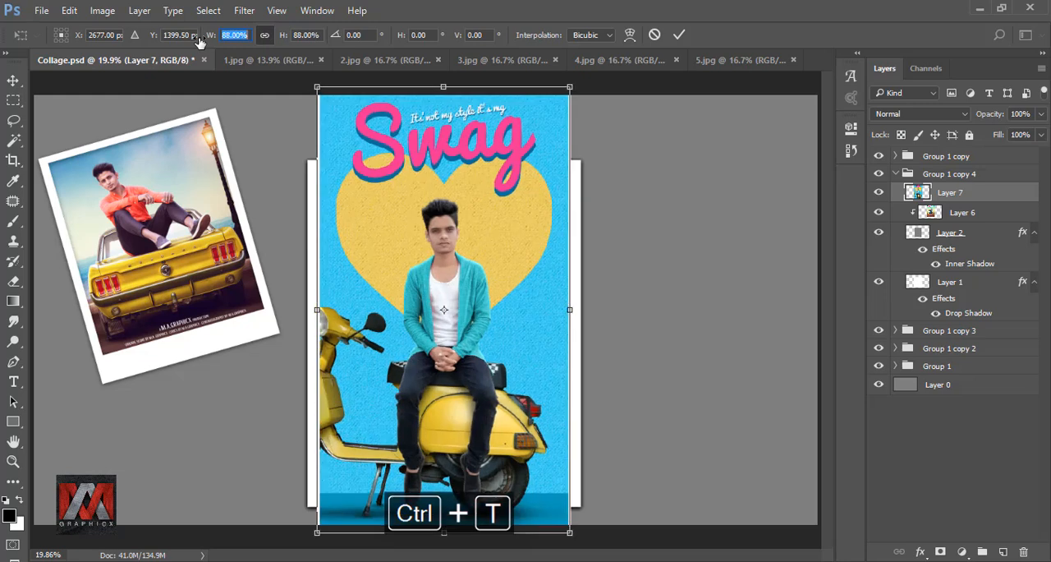
{"action": "left_click", "coordinate": [678, 35]}
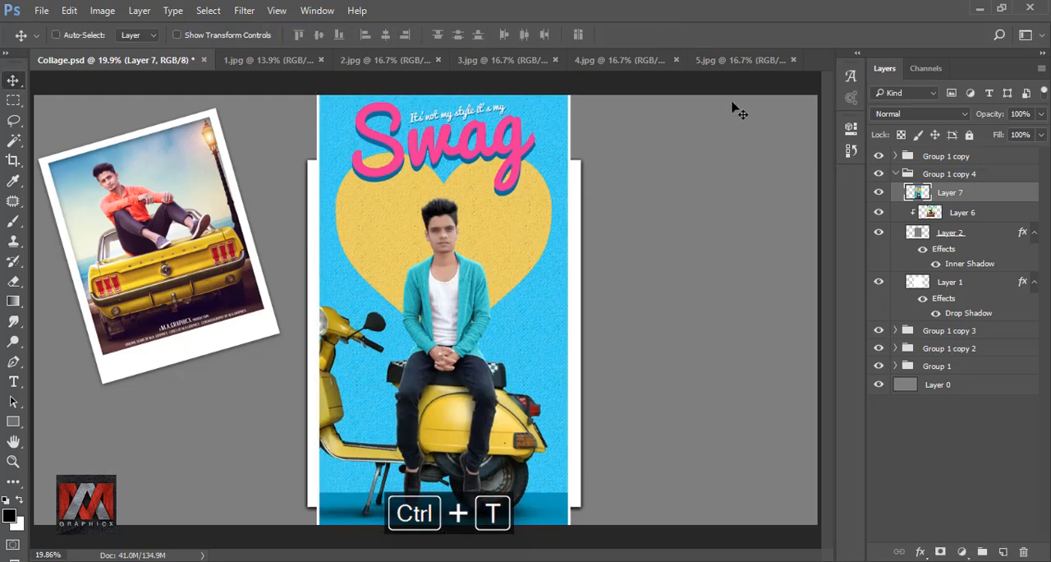
Delete the old Layer 6 photo from the copied group and clip the scooter photo to Layer 2.
{"action": "left_click_drag", "start_coordinate": [969, 214], "coordinate": [1023, 551]}
{"action": "left_click", "coordinate": [951, 194]}
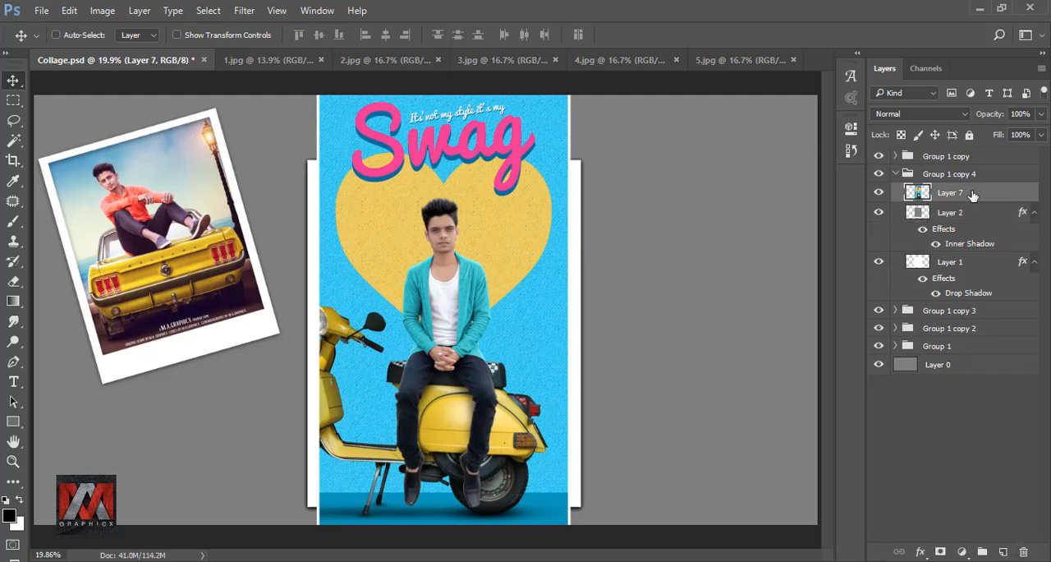
{"action": "right_click", "coordinate": [973, 195]}
{"action": "left_click", "coordinate": [816, 356]}
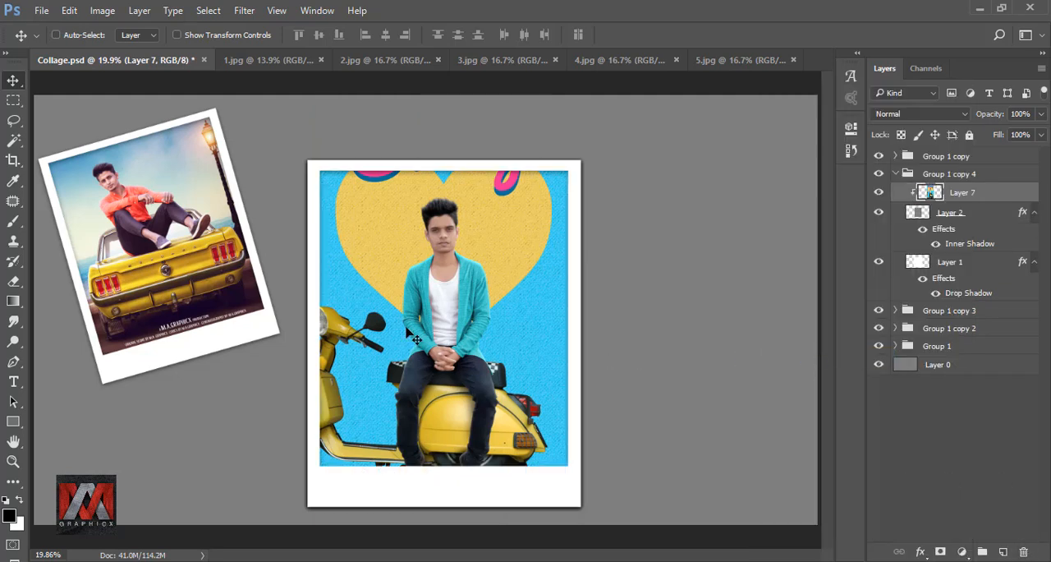
Shift the clipped scooter photo upward and align it horizontally so that it fills the frame.
{"action": "left_click_drag", "start_coordinate": [424, 333], "coordinate": [436, 314]}
{"action": "key", "text": "shift+Left"}
{"action": "key", "text": "shift+Left"}
{"action": "key", "text": "shift+Left"}
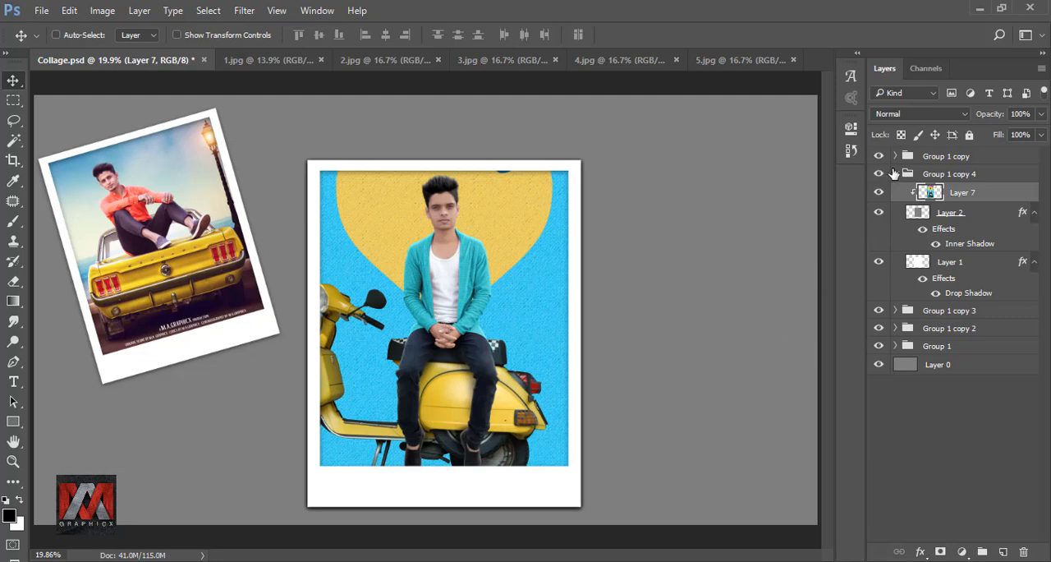
Move the Group 1 copy 4 polaroid toward the canvas's right side and rotate it about 12° clockwise.
{"action": "left_click", "coordinate": [895, 173]}
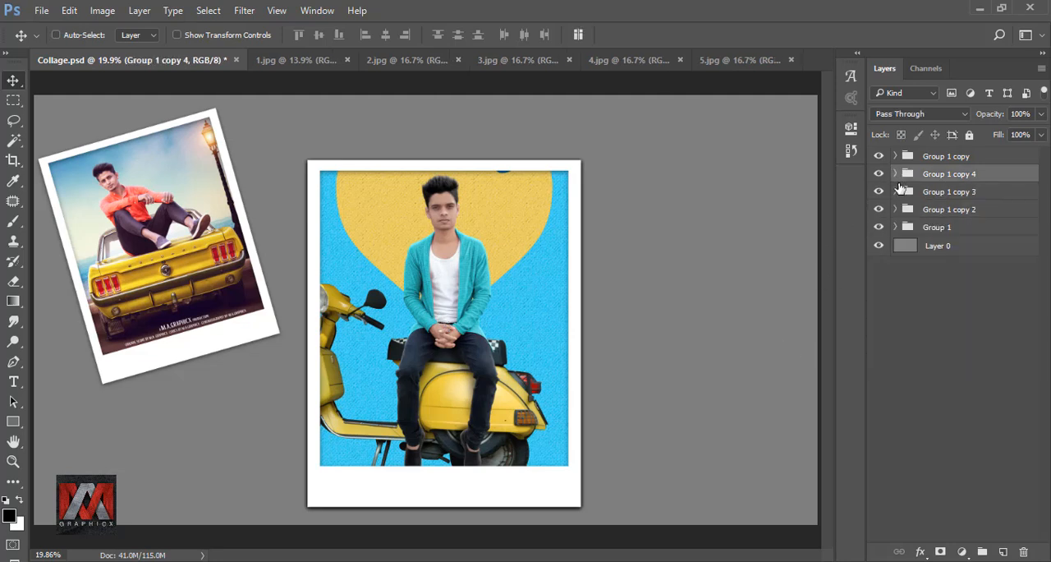
{"action": "left_click", "coordinate": [957, 211]}
{"action": "left_click", "coordinate": [953, 176]}
{"action": "left_click_drag", "start_coordinate": [436, 248], "coordinate": [596, 240]}
{"action": "key", "text": "ctrl+t"}
{"action": "left_click_drag", "start_coordinate": [775, 295], "coordinate": [741, 374]}
Scale the Group 1 copy 4 polaroid proportionally to 73%, place it in the canvas's upper-right corner, and apply the transform.
{"action": "left_click", "coordinate": [264, 35]}
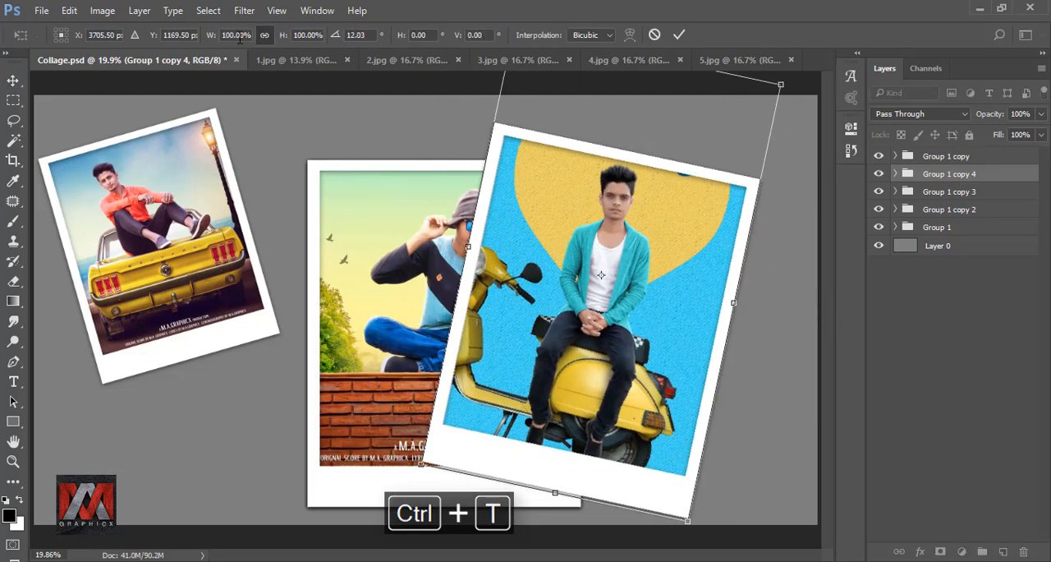
{"action": "left_click_drag", "start_coordinate": [211, 38], "coordinate": [186, 39]}
{"action": "left_click_drag", "start_coordinate": [585, 231], "coordinate": [680, 154]}
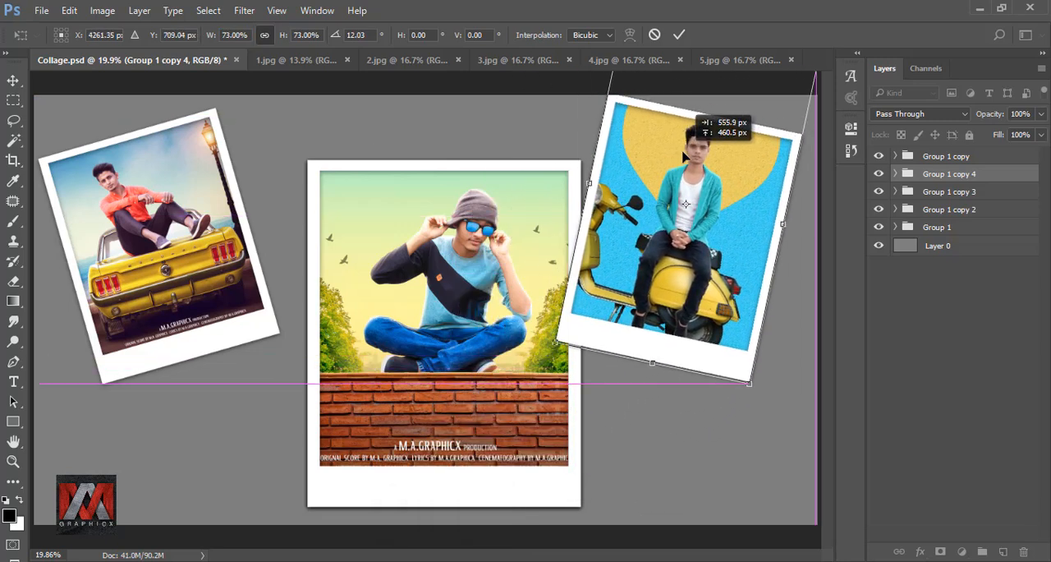
{"action": "left_click", "coordinate": [679, 35]}
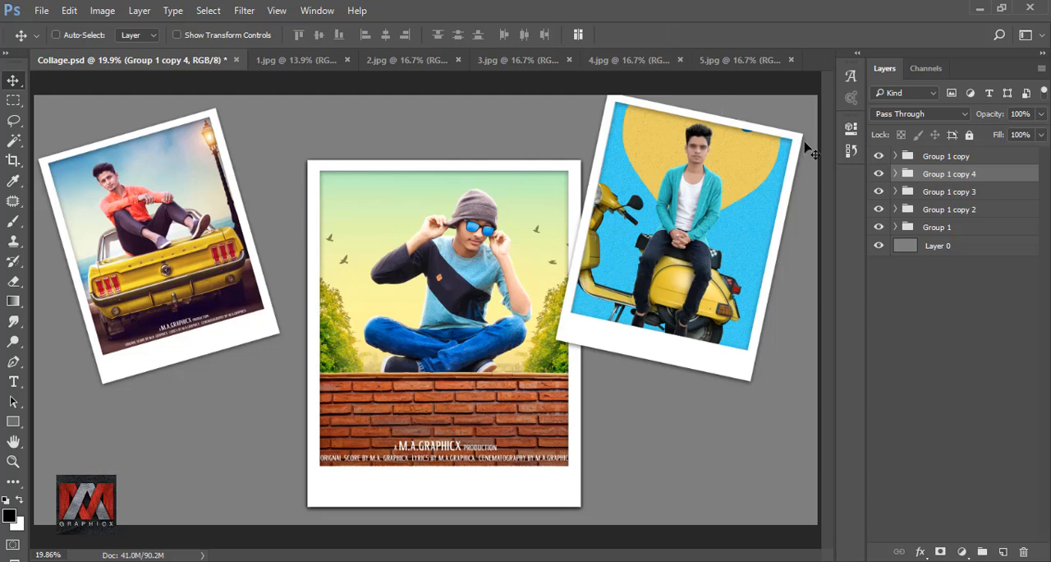
Scale the Group 1 copy 3 polaroid proportionally to 64% and place it at the canvas's lower left, rotated about 25° clockwise.
{"action": "left_click", "coordinate": [940, 193]}
{"action": "left_click_drag", "start_coordinate": [505, 223], "coordinate": [410, 214]}
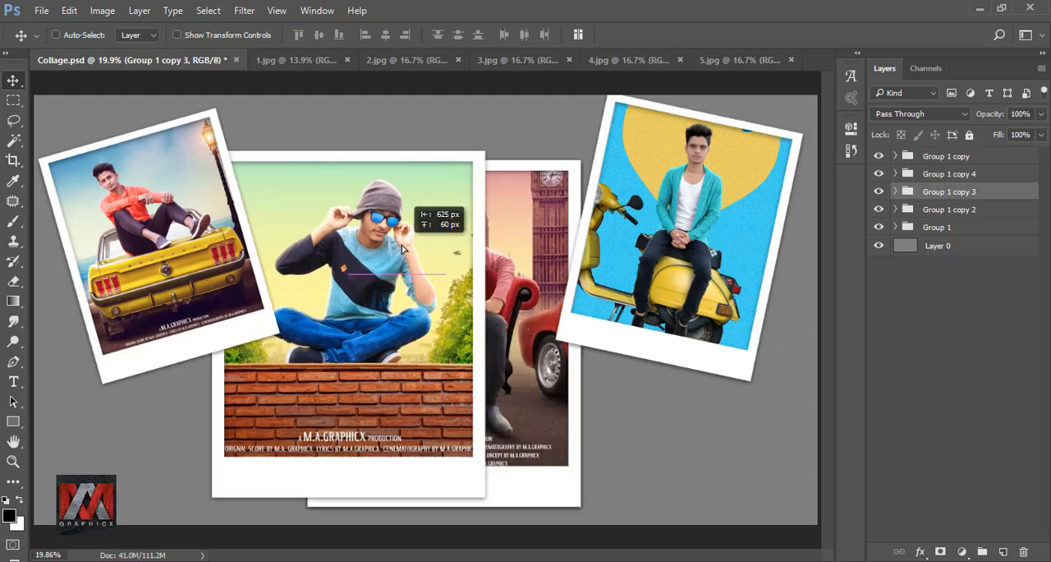
{"action": "key", "text": "ctrl+t"}
{"action": "left_click_drag", "start_coordinate": [211, 36], "coordinate": [181, 40]}
{"action": "left_click_drag", "start_coordinate": [289, 236], "coordinate": [178, 301]}
{"action": "left_click_drag", "start_coordinate": [397, 338], "coordinate": [385, 403]}
{"action": "left_click_drag", "start_coordinate": [307, 312], "coordinate": [291, 343]}
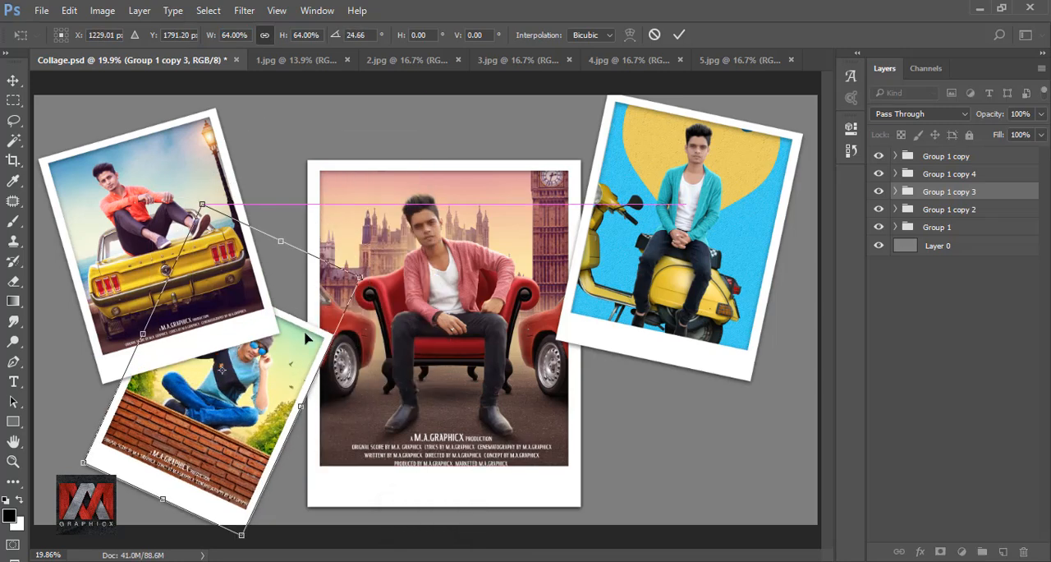
{"action": "left_click", "coordinate": [678, 35]}
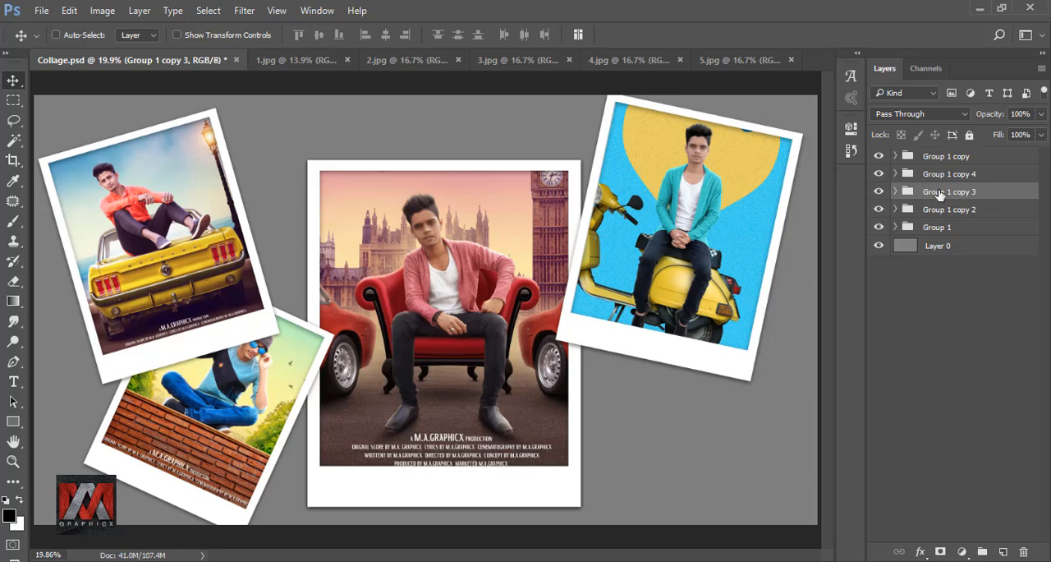
Bring Group 1 copy 3 to the top of the layer stack and nudge it and Group 1 copy outward toward the canvas's left edge.
{"action": "left_click_drag", "start_coordinate": [938, 196], "coordinate": [943, 144]}
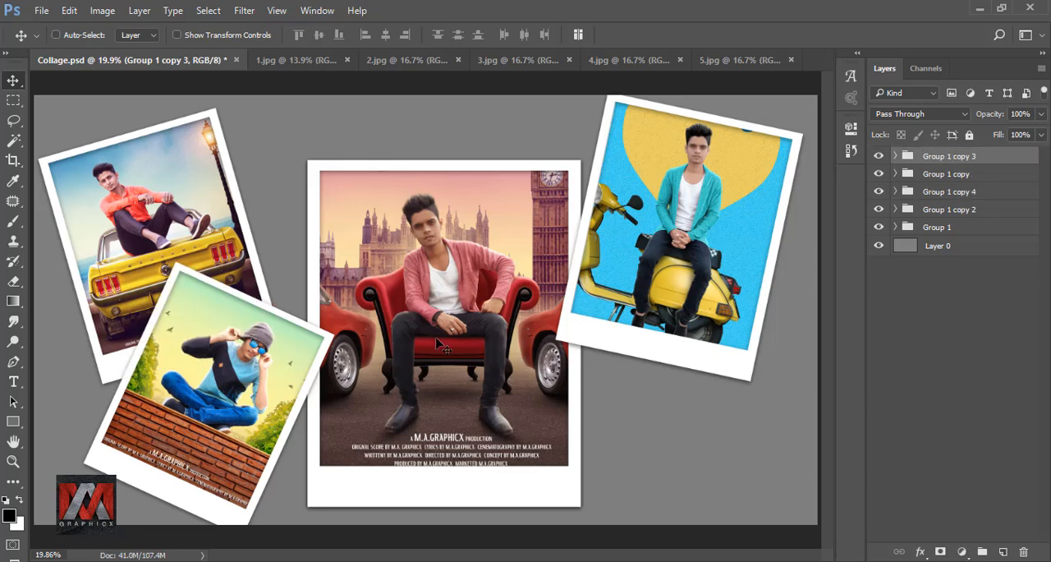
{"action": "mouse_move", "coordinate": [263, 324]}
{"action": "left_mouse_down"}
{"action": "mouse_move", "coordinate": [254, 322]}
{"action": "mouse_move", "coordinate": [266, 314]}
{"action": "mouse_move", "coordinate": [263, 324]}
{"action": "left_mouse_up"}
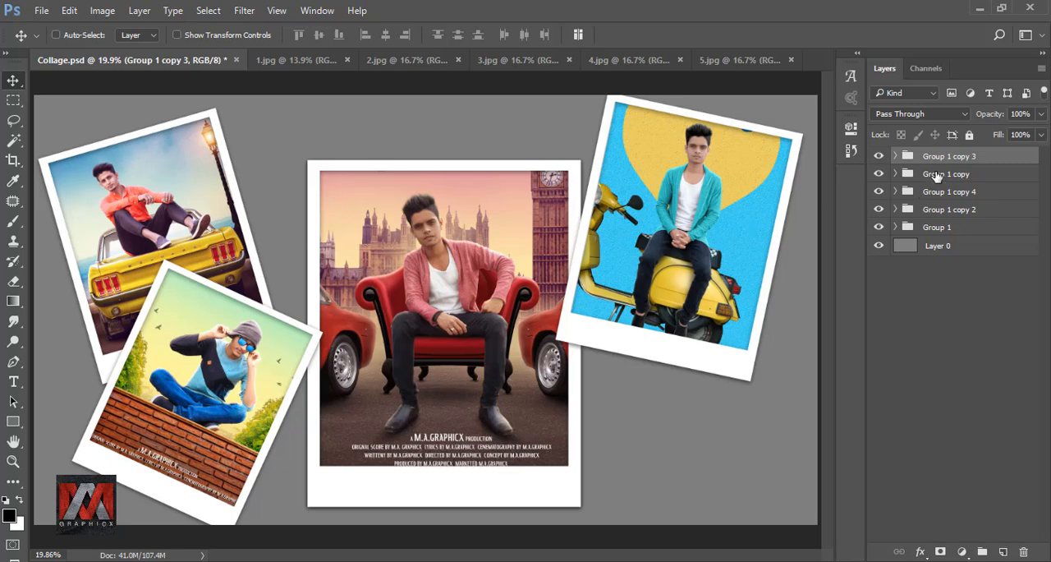
{"action": "left_click", "coordinate": [937, 175]}
{"action": "left_click", "coordinate": [880, 173]}
{"action": "left_click", "coordinate": [879, 173]}
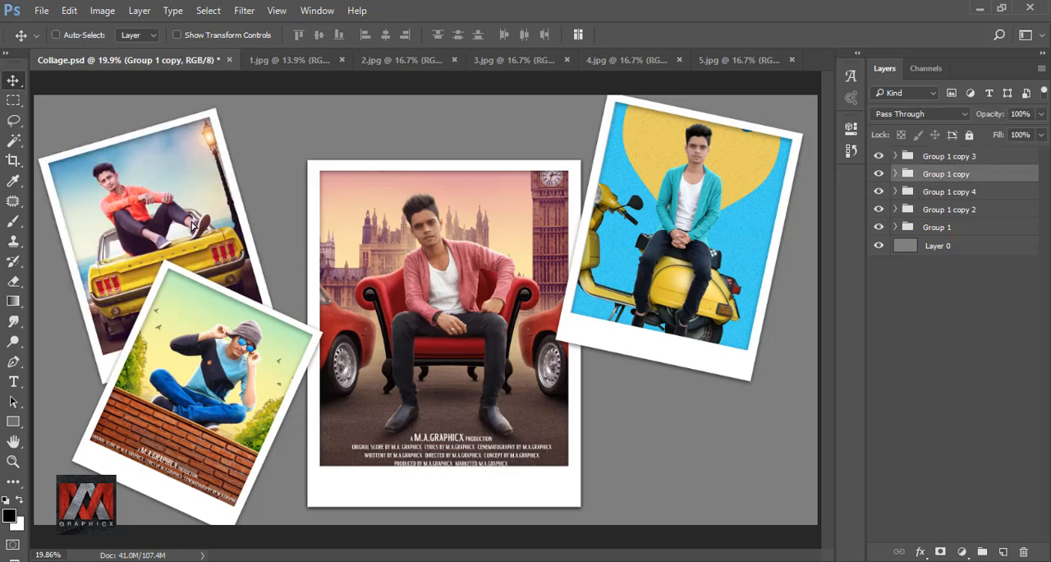
{"action": "left_click_drag", "start_coordinate": [193, 223], "coordinate": [188, 218]}
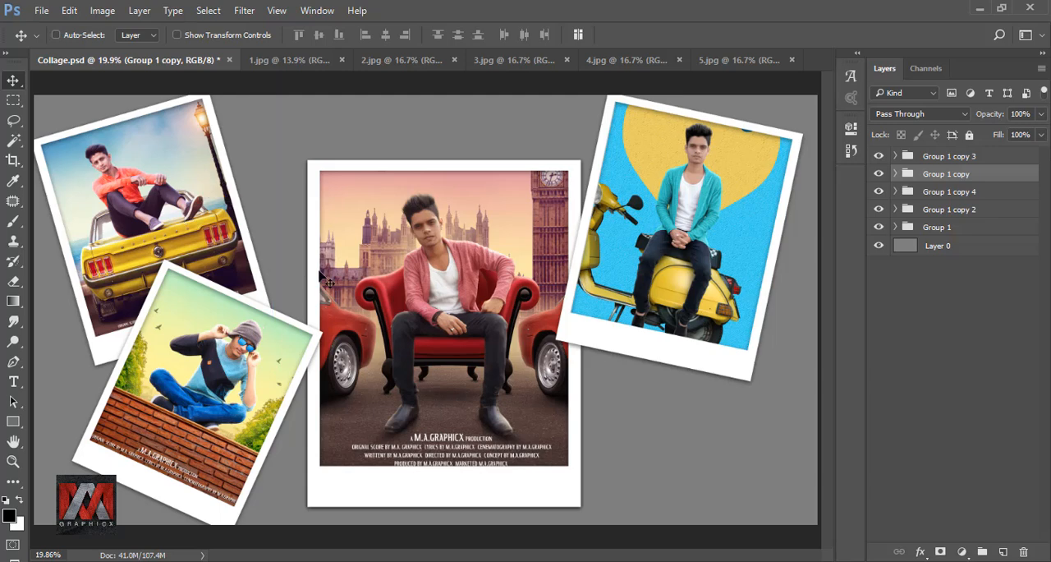
Scale the Group 1 copy 2 polaroid proportionally to 79% and place it at the canvas's lower right, rotated about 21° counterclockwise.
{"action": "left_click", "coordinate": [938, 211]}
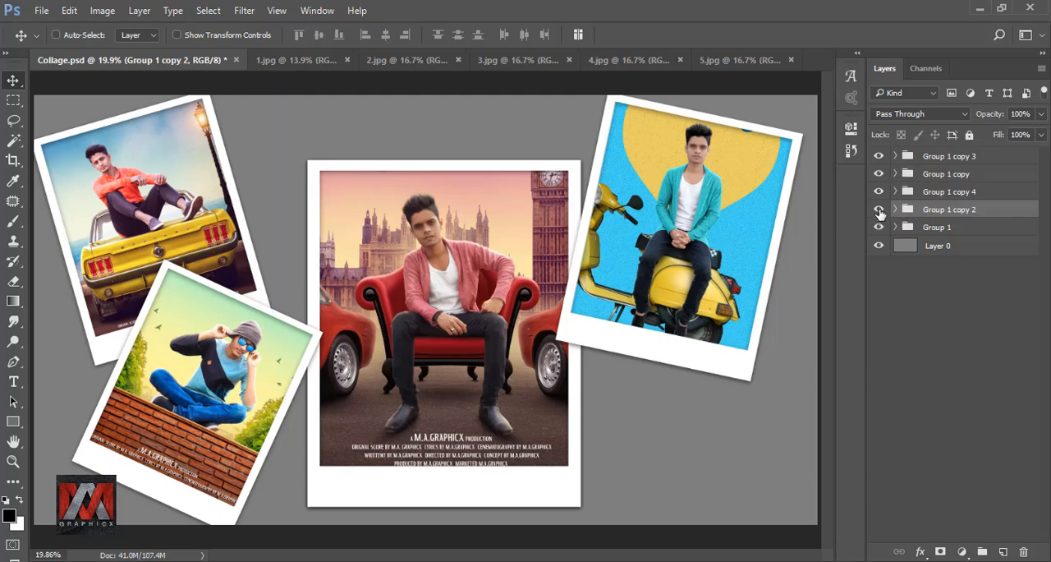
{"action": "left_click", "coordinate": [880, 210]}
{"action": "left_click", "coordinate": [880, 211]}
{"action": "left_click_drag", "start_coordinate": [584, 331], "coordinate": [618, 332]}
{"action": "key", "text": "ctrl+t"}
{"action": "left_click", "coordinate": [264, 35]}
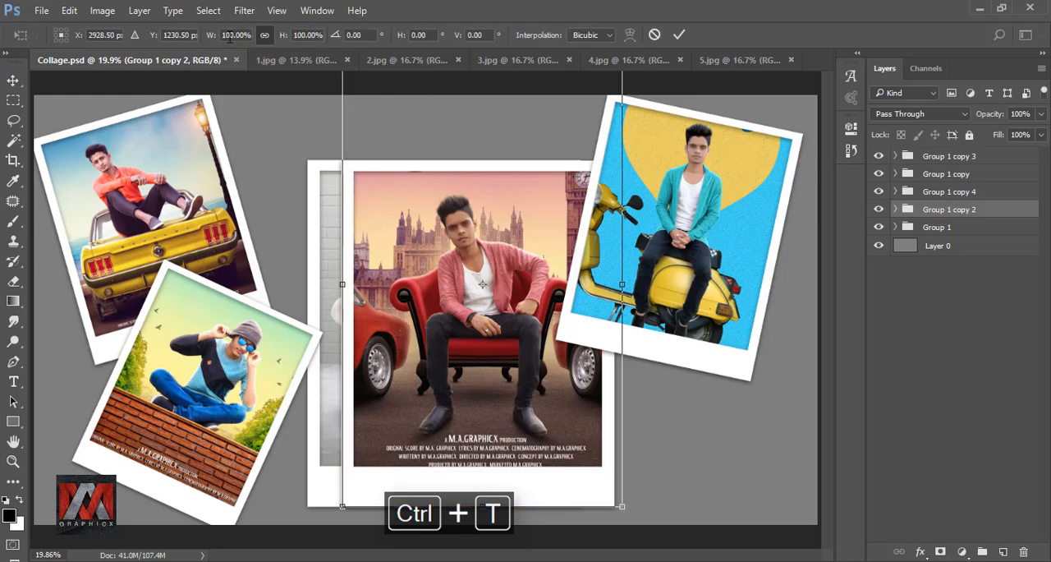
{"action": "left_click_drag", "start_coordinate": [211, 37], "coordinate": [194, 38]}
{"action": "left_click_drag", "start_coordinate": [476, 244], "coordinate": [620, 322]}
{"action": "left_click_drag", "start_coordinate": [784, 433], "coordinate": [793, 370]}
{"action": "left_click_drag", "start_coordinate": [685, 345], "coordinate": [695, 345]}
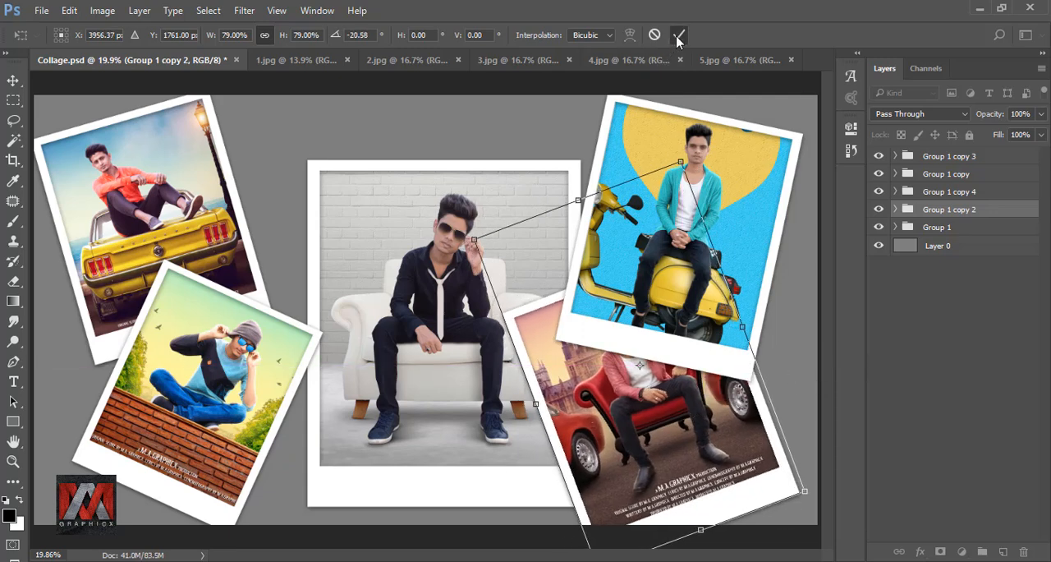
{"action": "left_click", "coordinate": [678, 34]}
Bring Group 1 copy 2 to the top of the layer stack and fit it into the lower-right area, scaled proportionally to 88%.
{"action": "left_click_drag", "start_coordinate": [948, 211], "coordinate": [929, 148]}
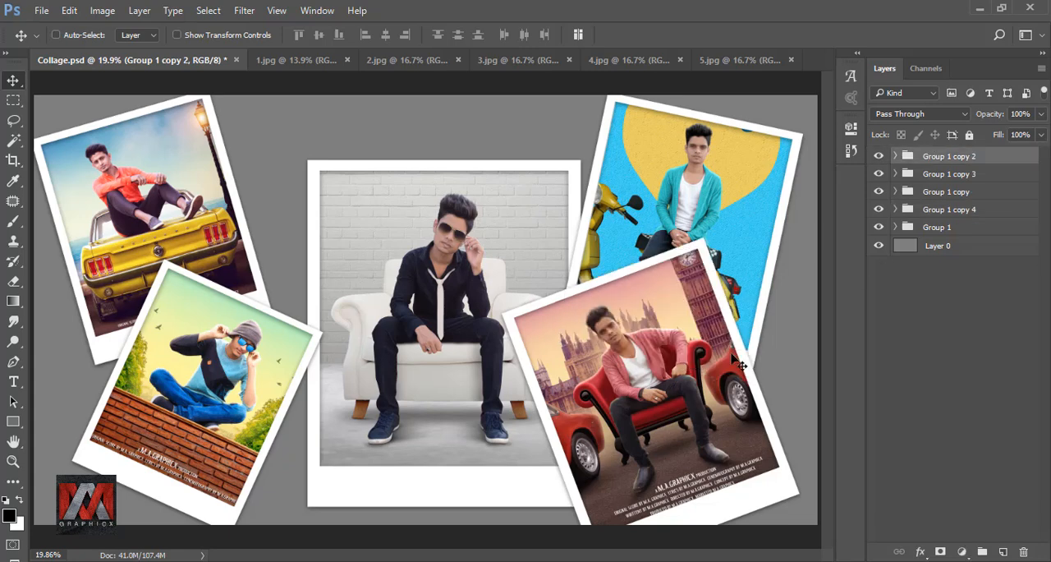
{"action": "left_click_drag", "start_coordinate": [737, 361], "coordinate": [745, 331]}
{"action": "key", "text": "ctrl+t"}
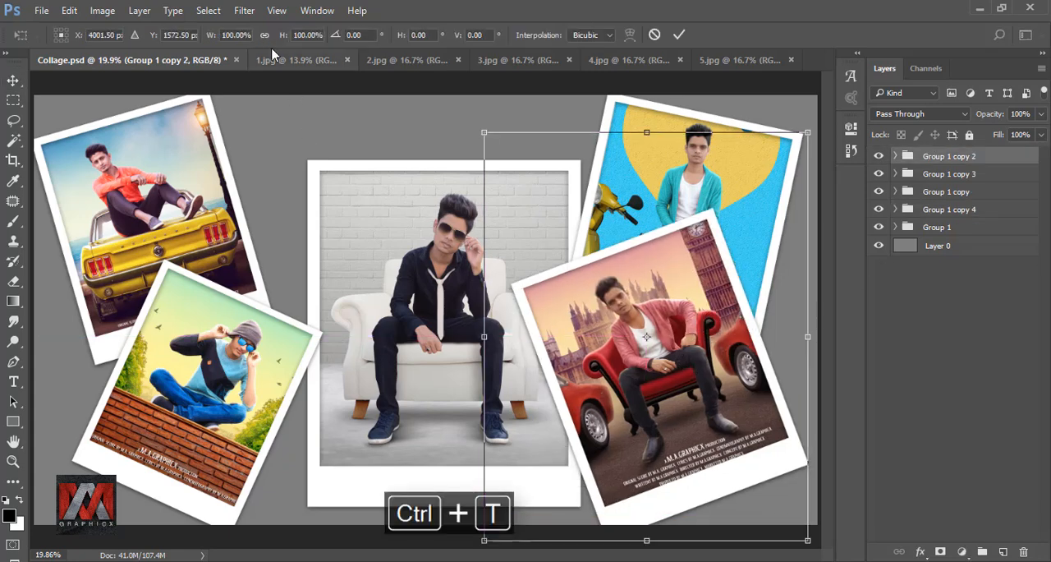
{"action": "left_click_drag", "start_coordinate": [211, 35], "coordinate": [199, 37]}
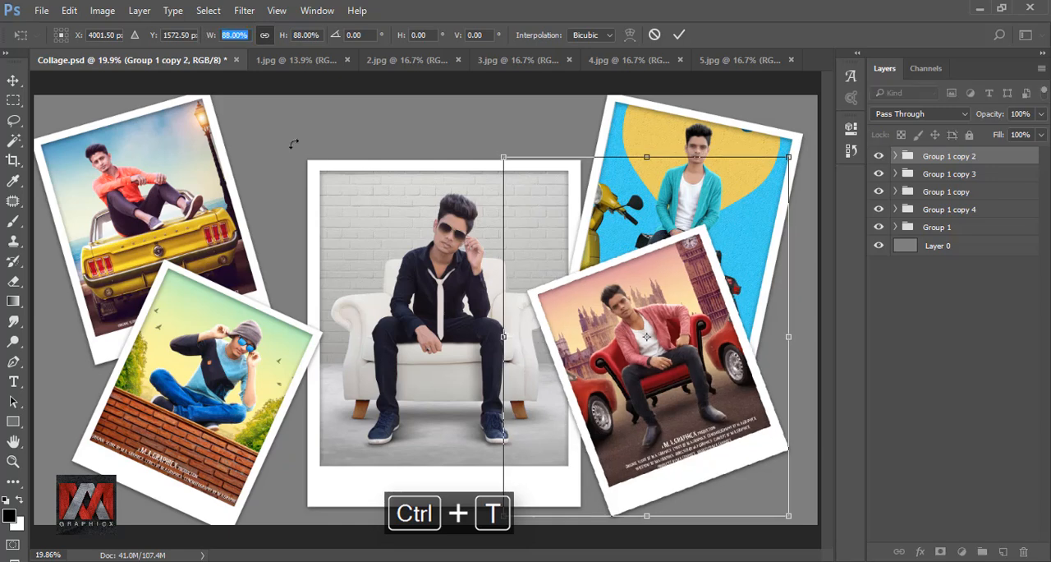
{"action": "left_click_drag", "start_coordinate": [638, 299], "coordinate": [632, 312]}
{"action": "left_click", "coordinate": [676, 38]}
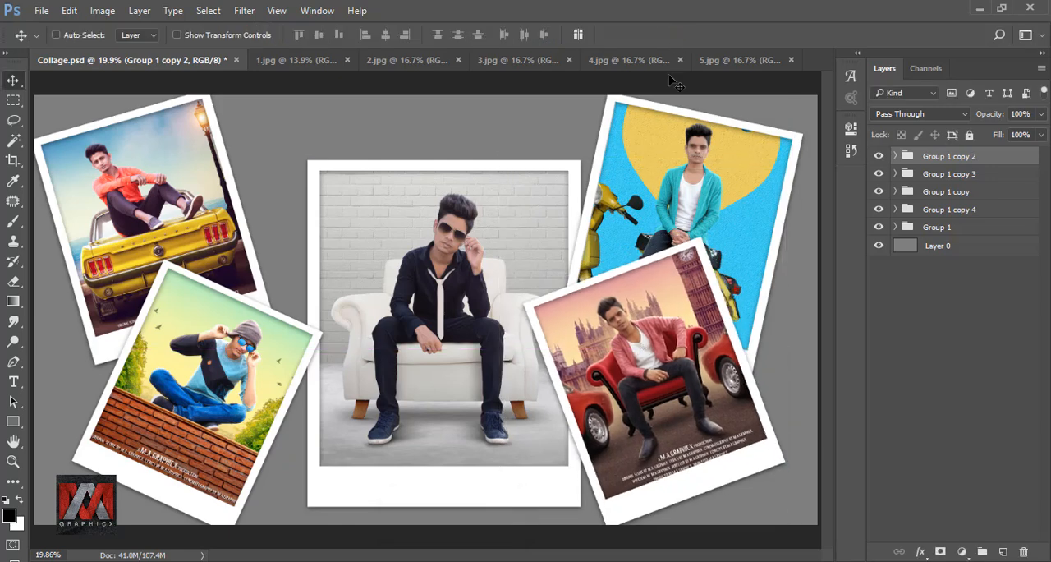
Move the Group 1 polaroid slightly up and left so it sits centred between the side polaroids.
{"action": "left_click", "coordinate": [930, 230]}
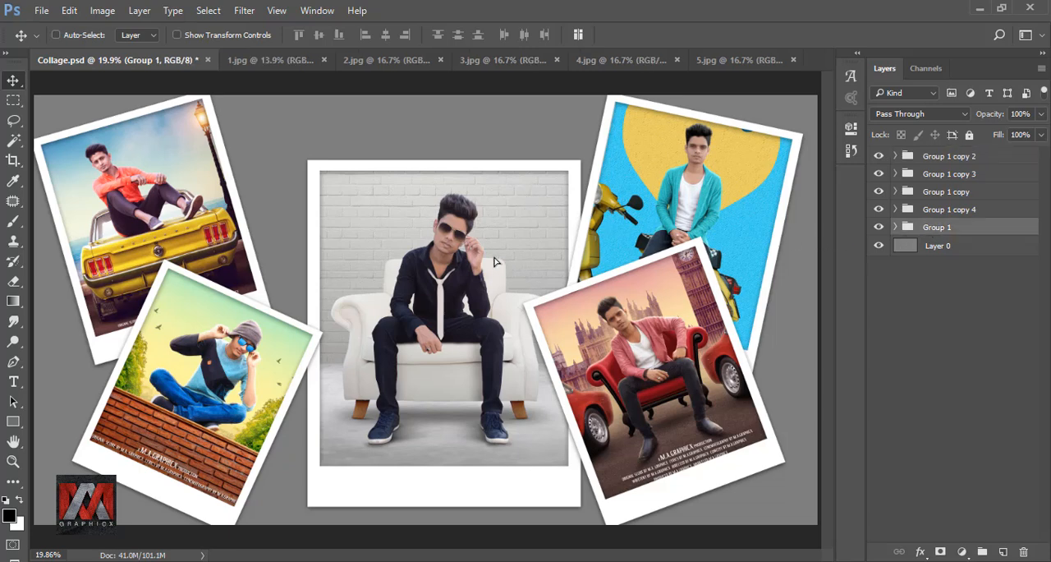
{"action": "left_click_drag", "start_coordinate": [496, 262], "coordinate": [476, 250]}
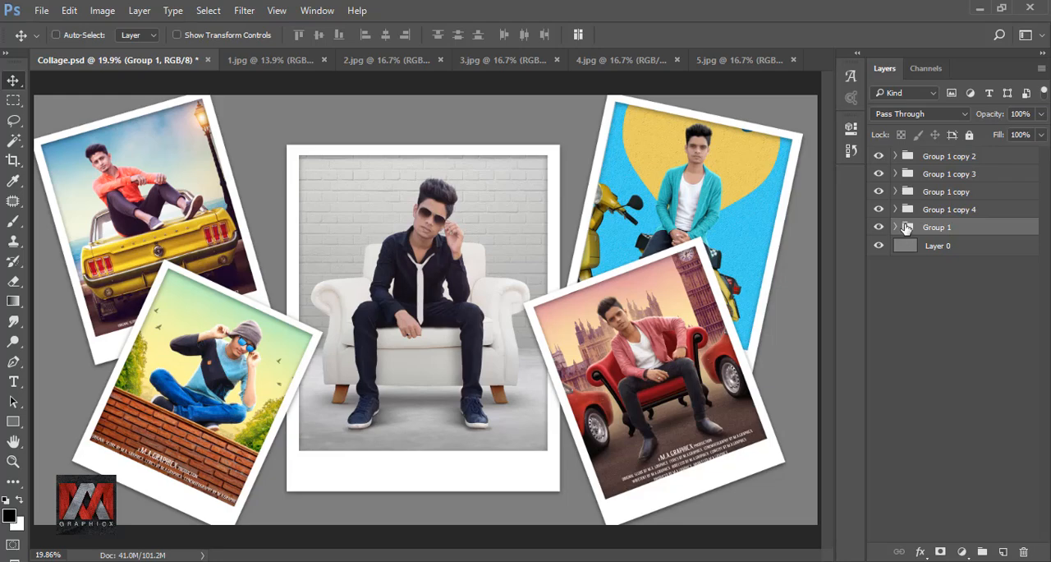
Fill the Layer 0 background with the colour 2fcdf4 at 100% opacity in Normal mode.
{"action": "left_click", "coordinate": [908, 245]}
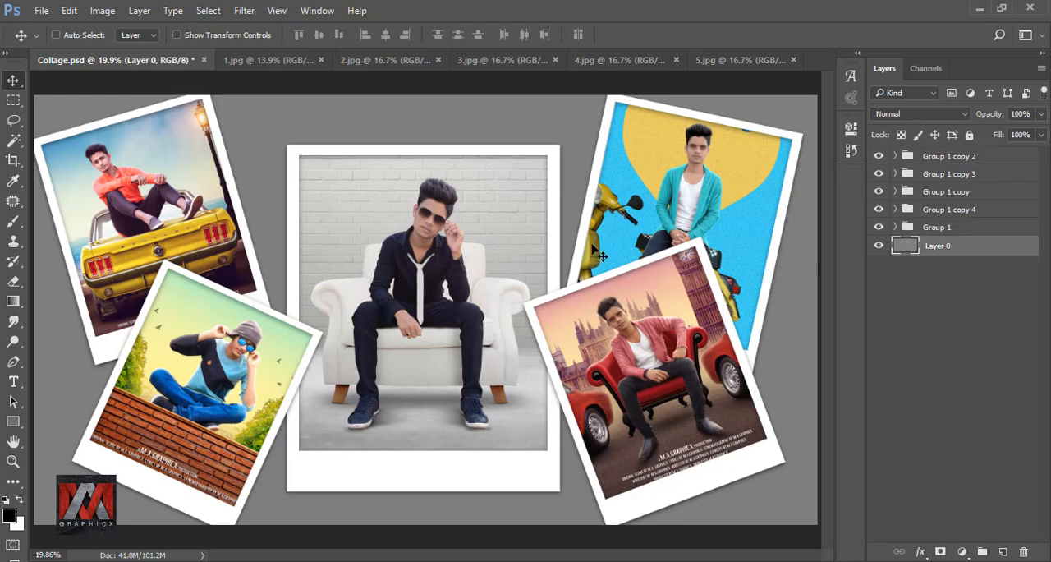
{"action": "key", "text": "shift+F5"}
{"action": "left_click", "coordinate": [875, 161]}
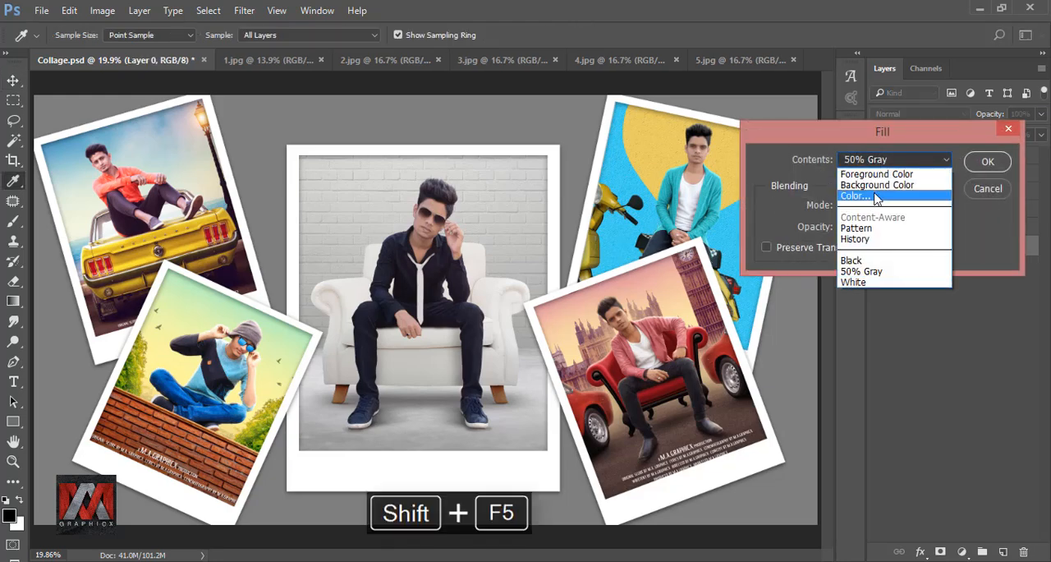
{"action": "left_click", "coordinate": [875, 196]}
{"action": "left_click", "coordinate": [550, 455]}
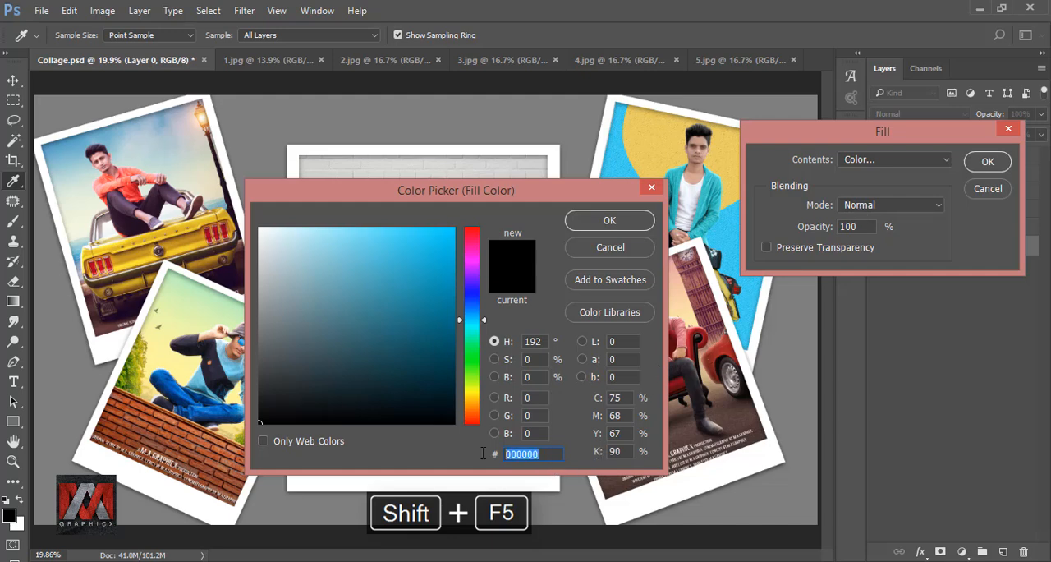
{"action": "type", "text": "2f"}
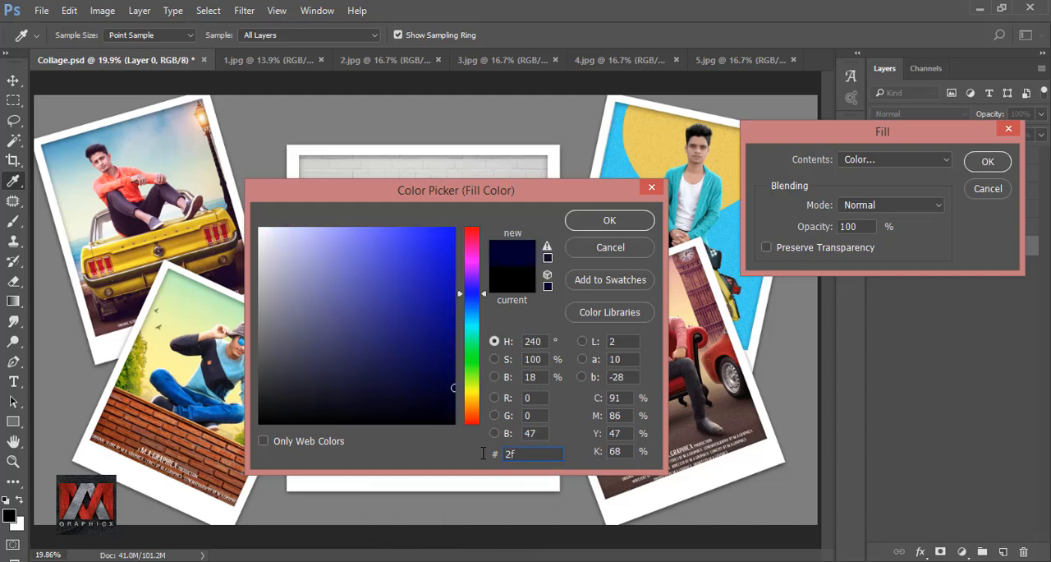
{"action": "type", "text": "cdf4"}
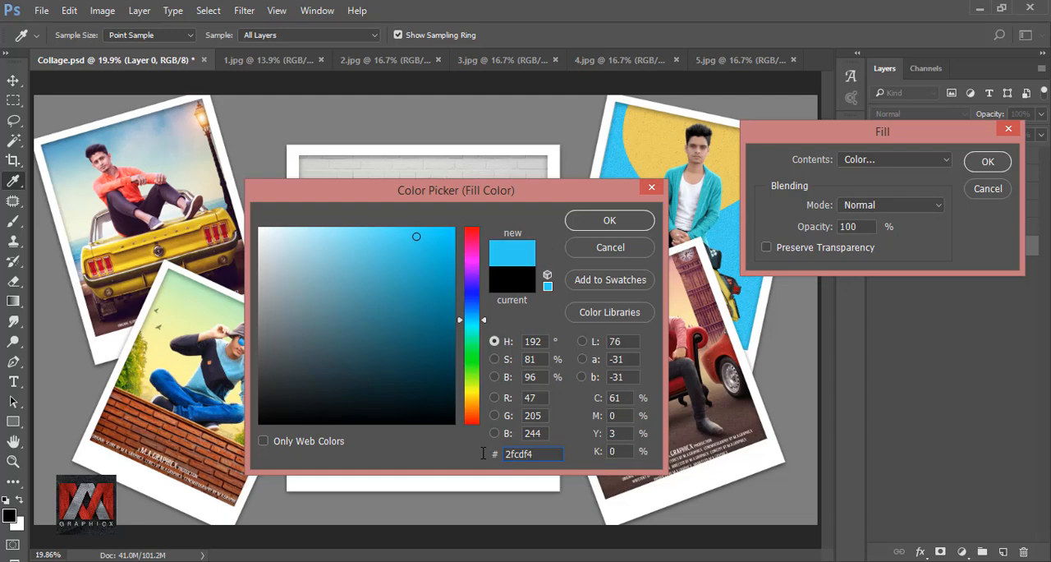
{"action": "left_click", "coordinate": [608, 223]}
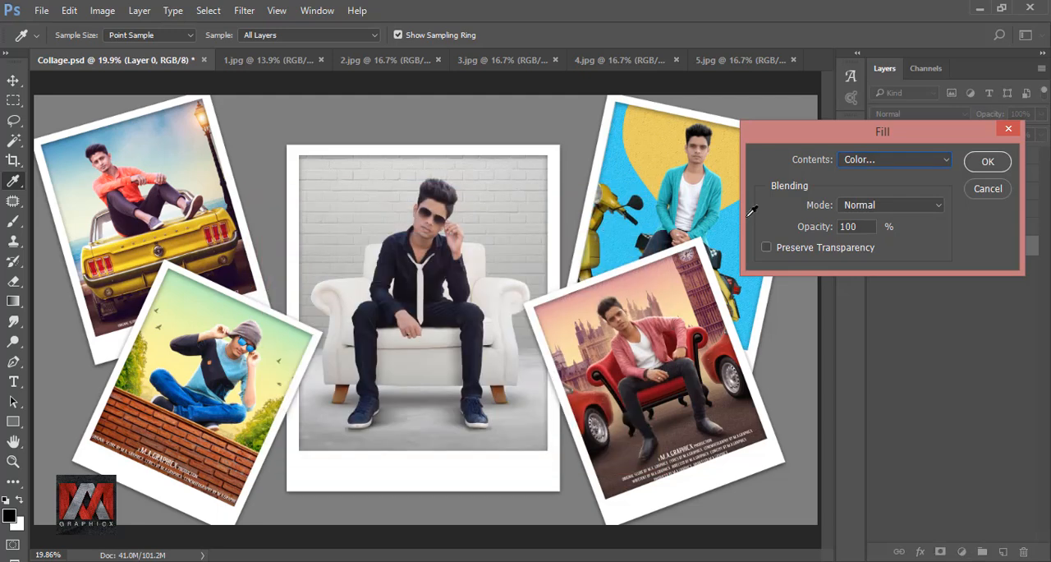
{"action": "left_click", "coordinate": [988, 163]}
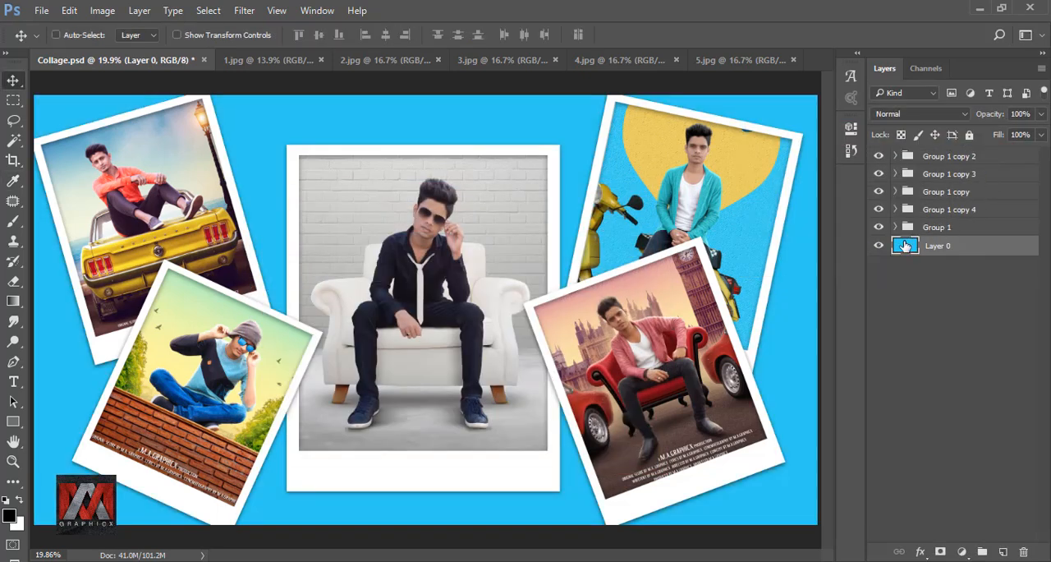
Add a Gradient Fill layer above Layer 0 and delete the end colour stop of its Color to Transparent gradient.
{"action": "left_click", "coordinate": [964, 550]}
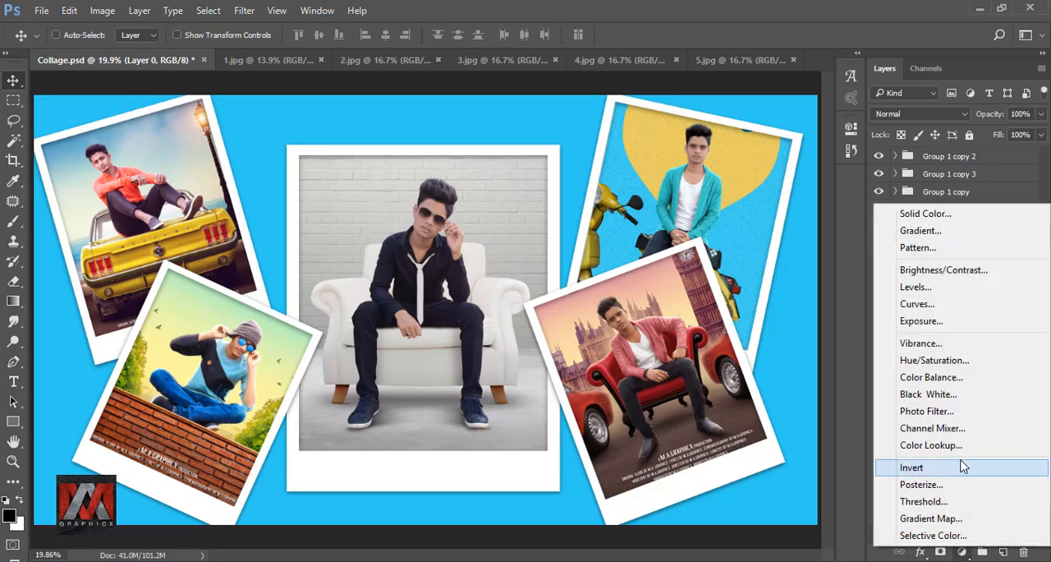
{"action": "left_click", "coordinate": [966, 230]}
{"action": "left_click", "coordinate": [757, 257]}
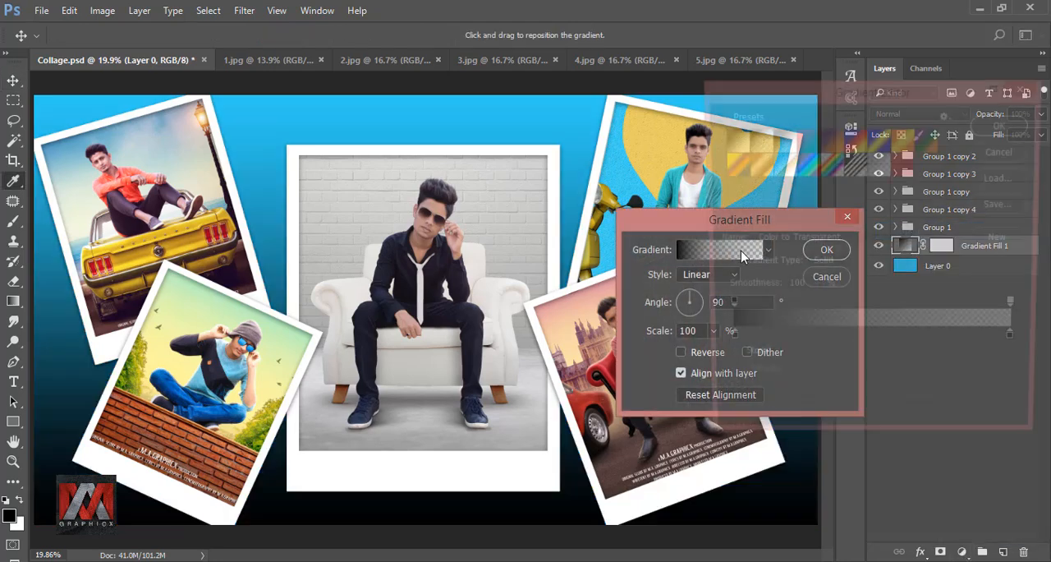
{"action": "left_click", "coordinate": [1021, 345]}
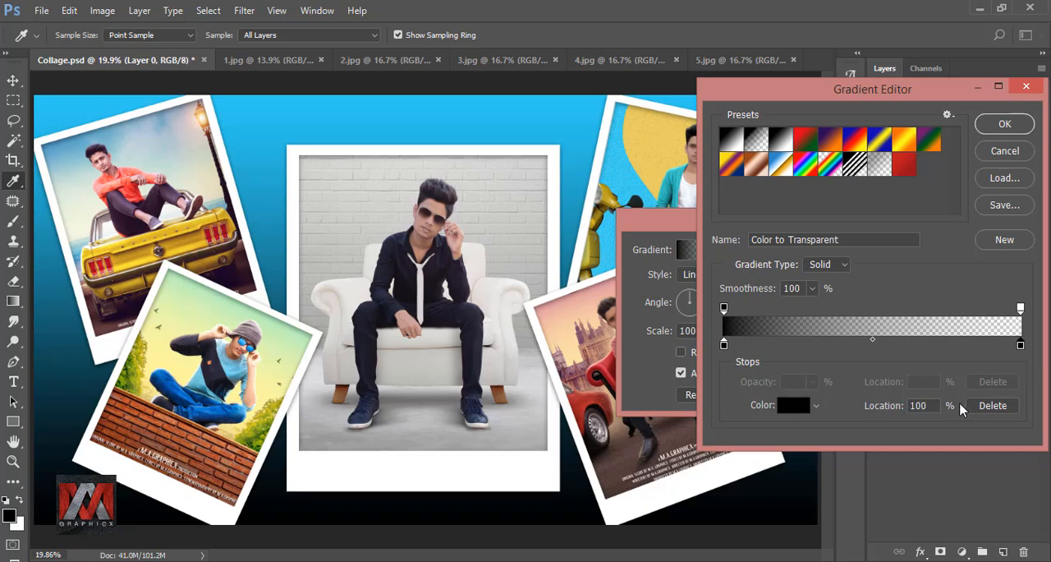
{"action": "left_click", "coordinate": [993, 406]}
Set the gradient's remaining colour stop to 0389AA, apply the linear 90° gradient fill, and compare the background with and without it.
{"action": "left_click", "coordinate": [726, 345]}
{"action": "left_click", "coordinate": [791, 405]}
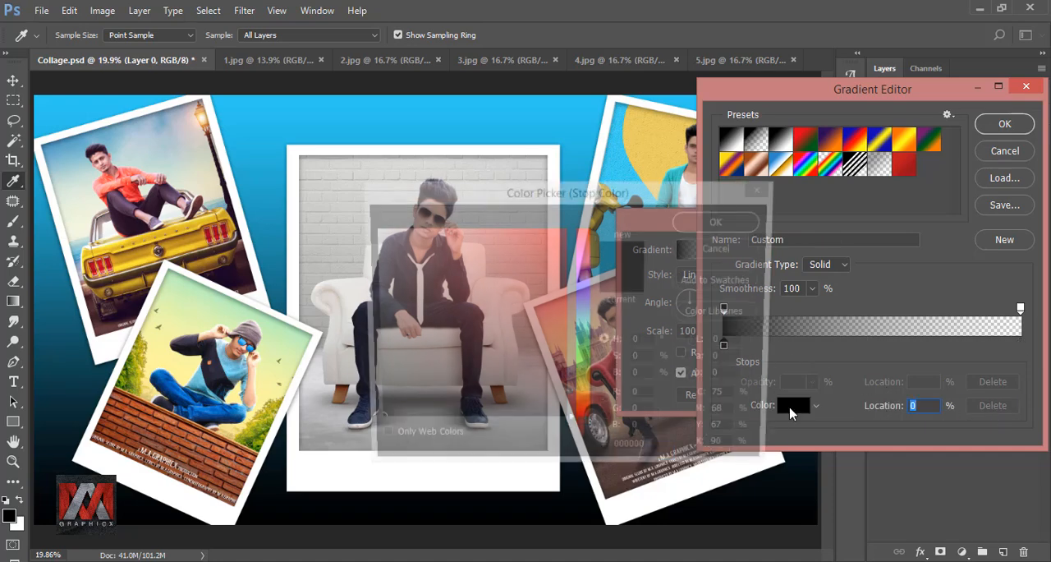
{"action": "left_click_drag", "start_coordinate": [663, 456], "coordinate": [590, 450]}
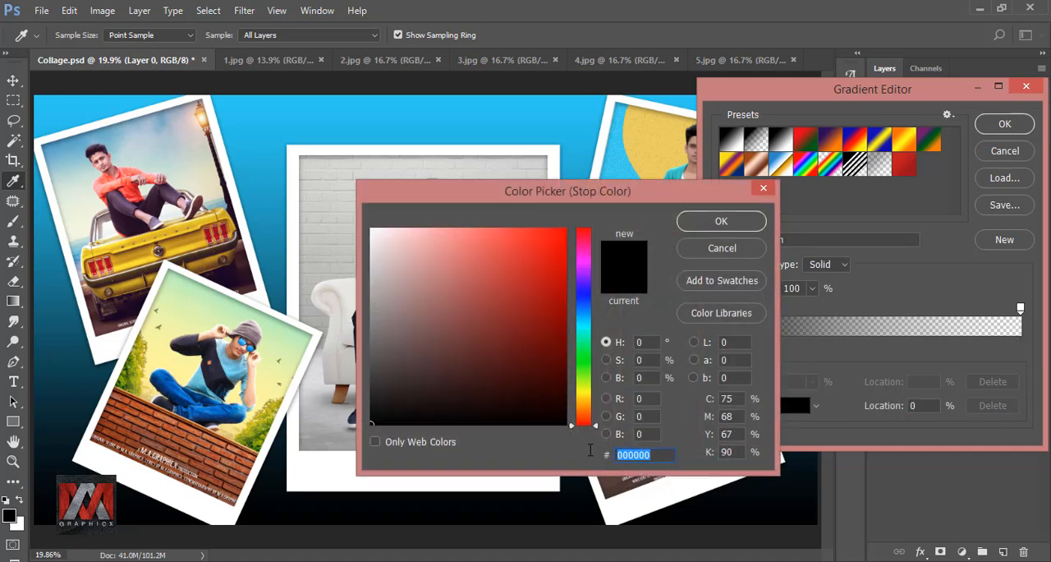
{"action": "type", "text": "0389"}
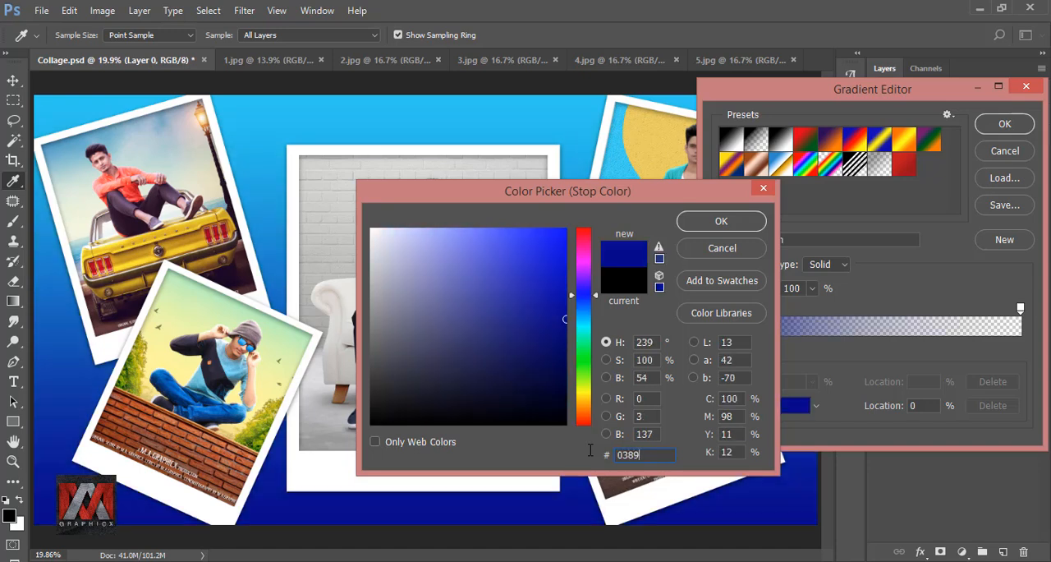
{"action": "type", "text": "AA"}
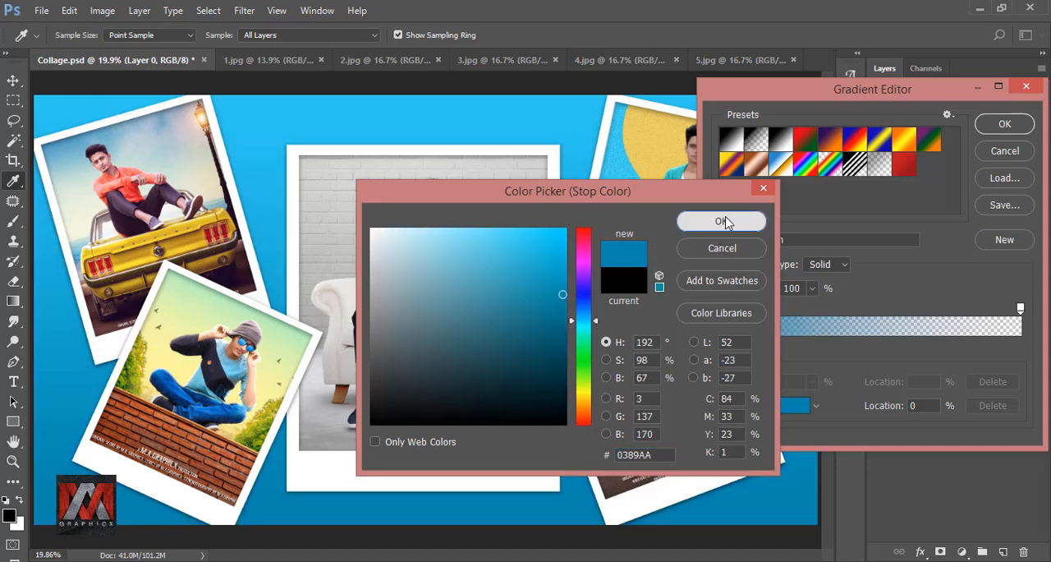
{"action": "left_click", "coordinate": [689, 219]}
{"action": "left_click", "coordinate": [1004, 123]}
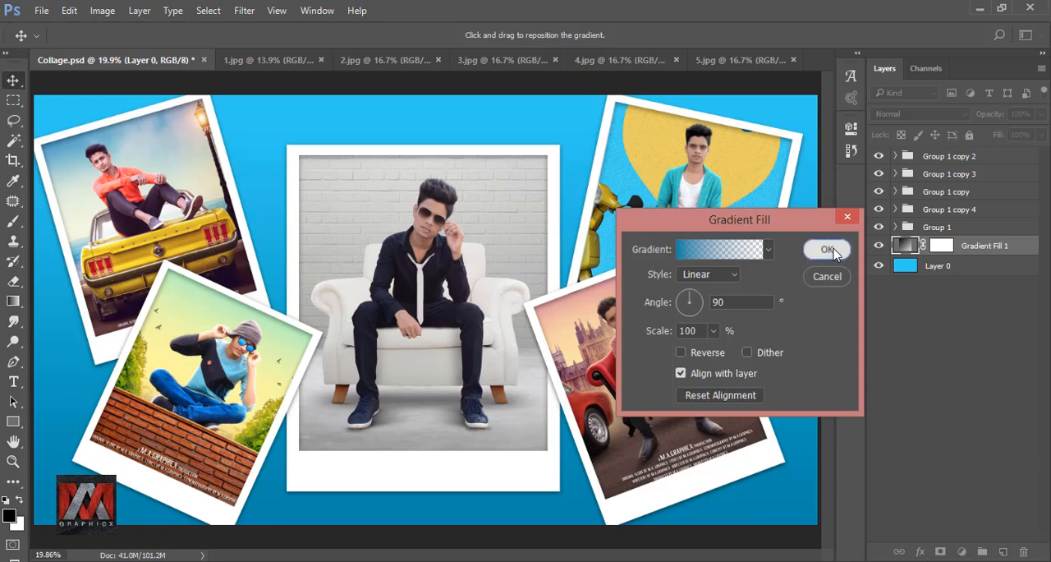
{"action": "left_click", "coordinate": [828, 250]}
{"action": "left_click", "coordinate": [879, 246]}
{"action": "left_click", "coordinate": [879, 247]}
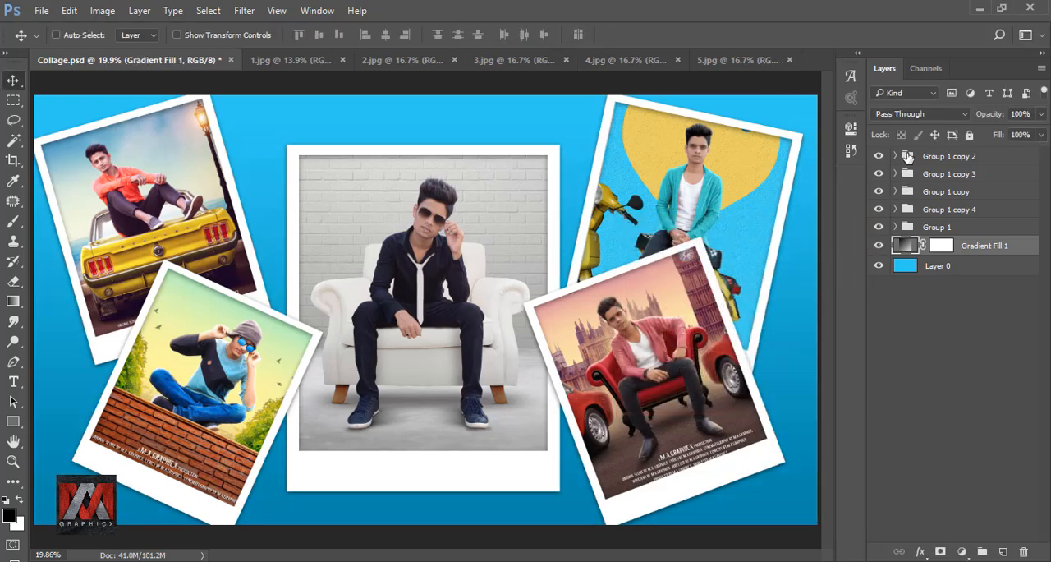
Add the black Spectrashell text "m.a.graphicx" on the centre polaroid's lower white border, above Group 1 copy 2.
{"action": "left_click", "coordinate": [908, 157]}
{"action": "key", "text": "t"}
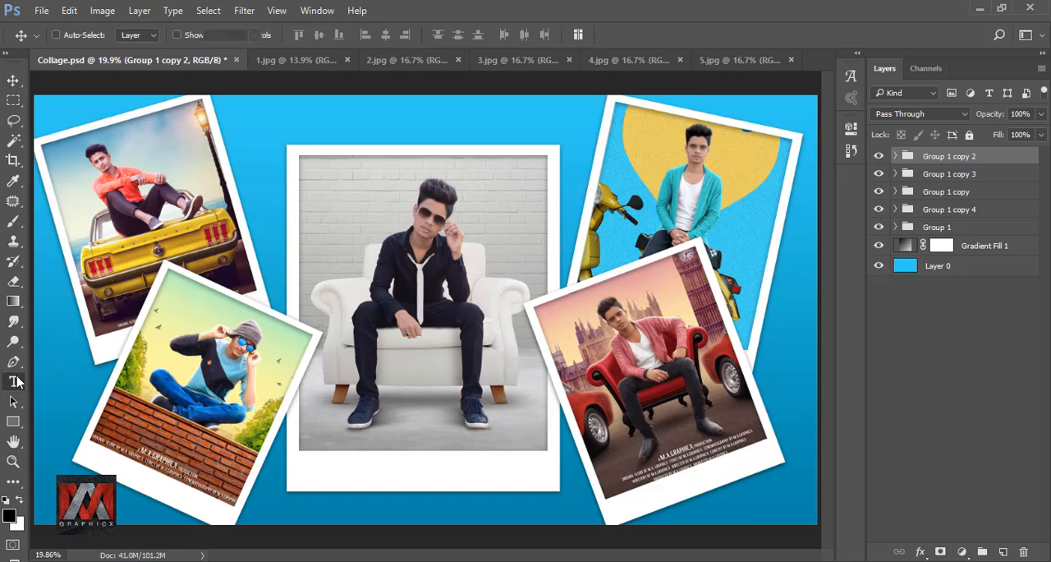
{"action": "left_click", "coordinate": [336, 473]}
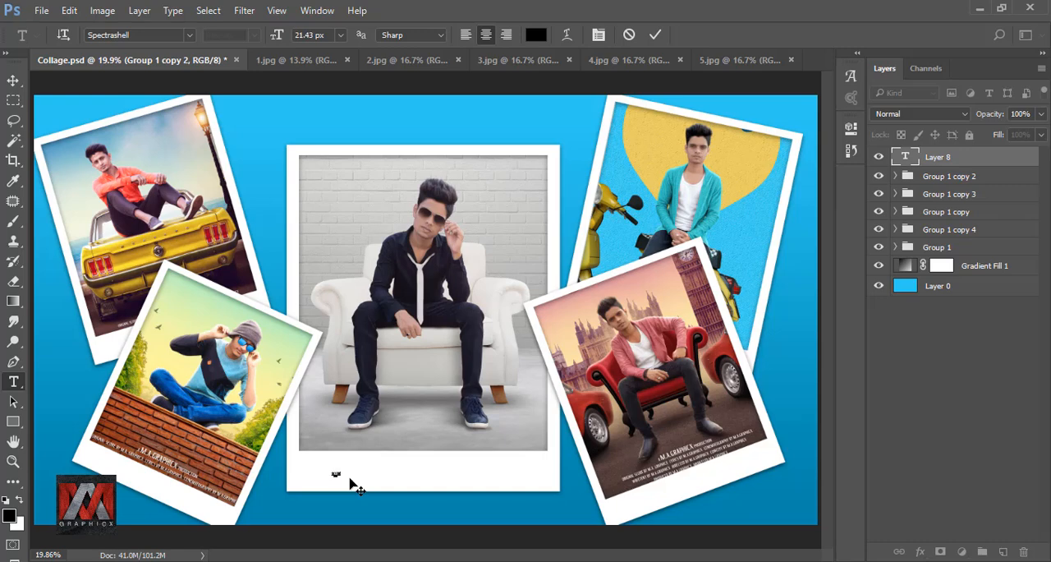
{"action": "left_click", "coordinate": [654, 34]}
Scale the m.a.graphicx text up to a font size of about 162 px and centre it on the middle polaroid's lower border.
{"action": "key", "text": "ctrl+t"}
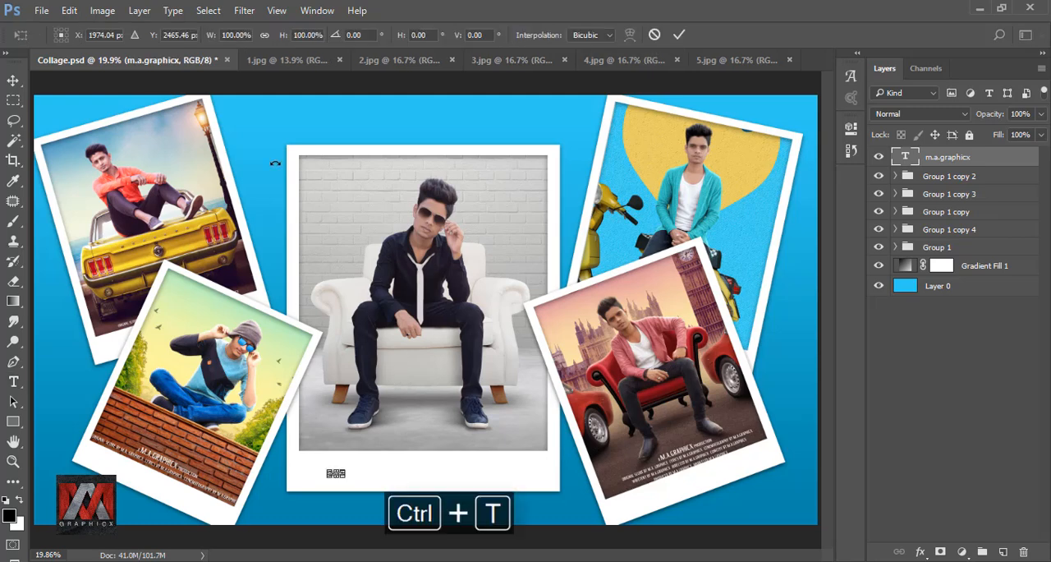
{"action": "left_click_drag", "start_coordinate": [210, 41], "coordinate": [694, 108]}
{"action": "left_click", "coordinate": [678, 35]}
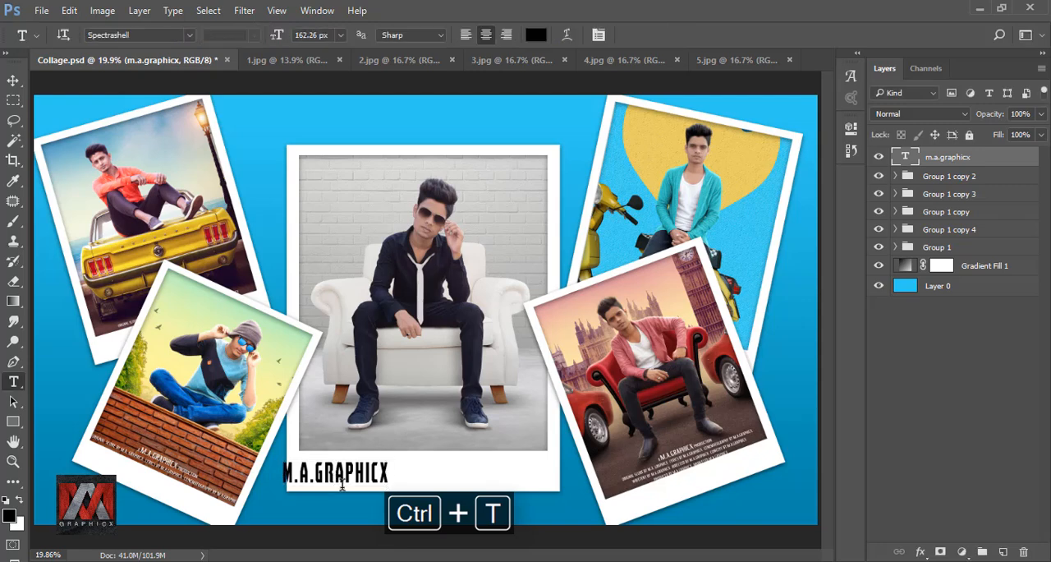
{"action": "left_click", "coordinate": [12, 82]}
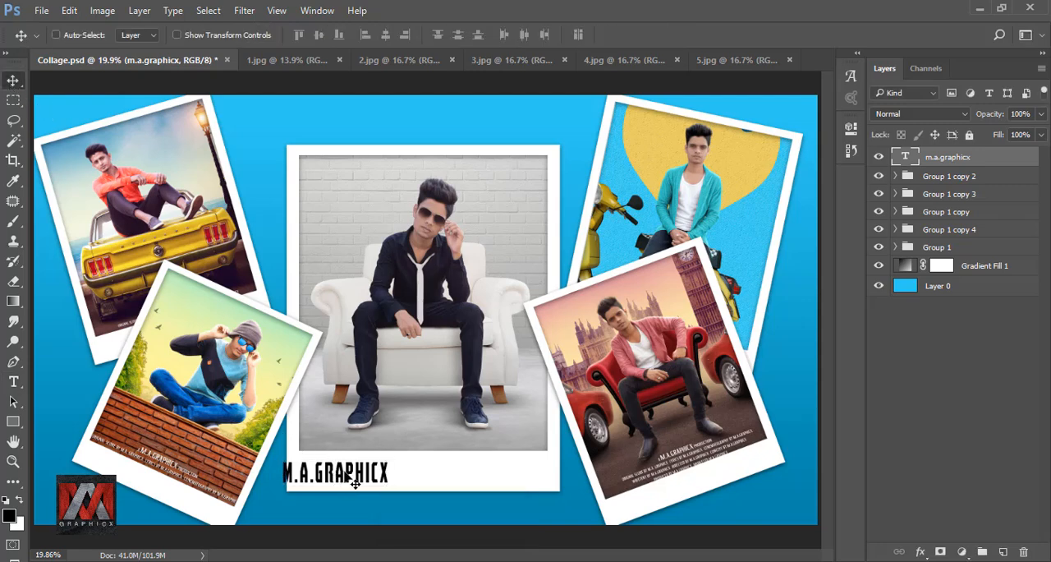
{"action": "left_click_drag", "start_coordinate": [355, 485], "coordinate": [444, 486]}
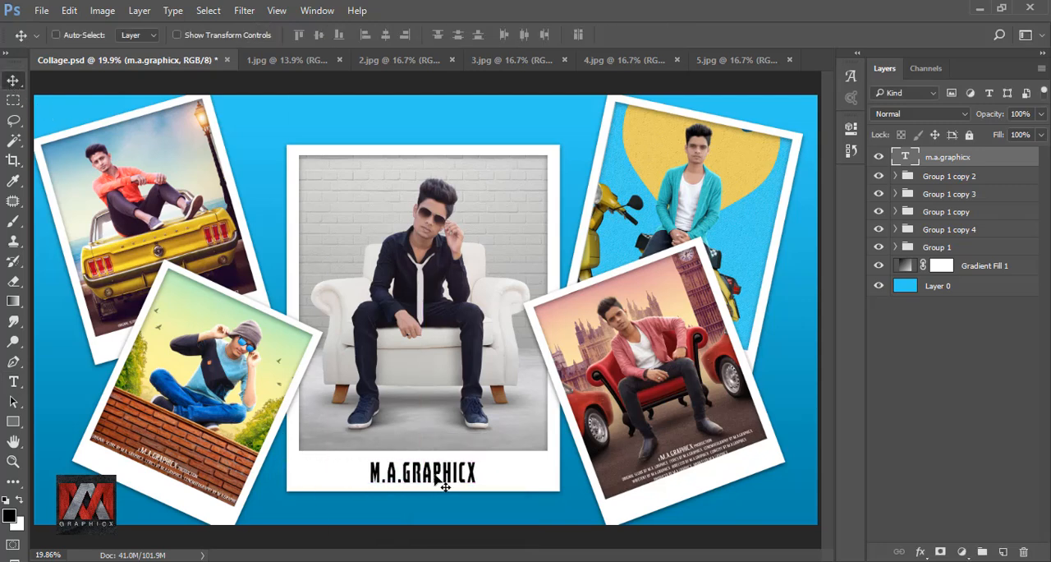
Stretch the m.a.graphicx text to 139% width at 100% height and compare the collage with and without it.
{"action": "key", "text": "ctrl+t"}
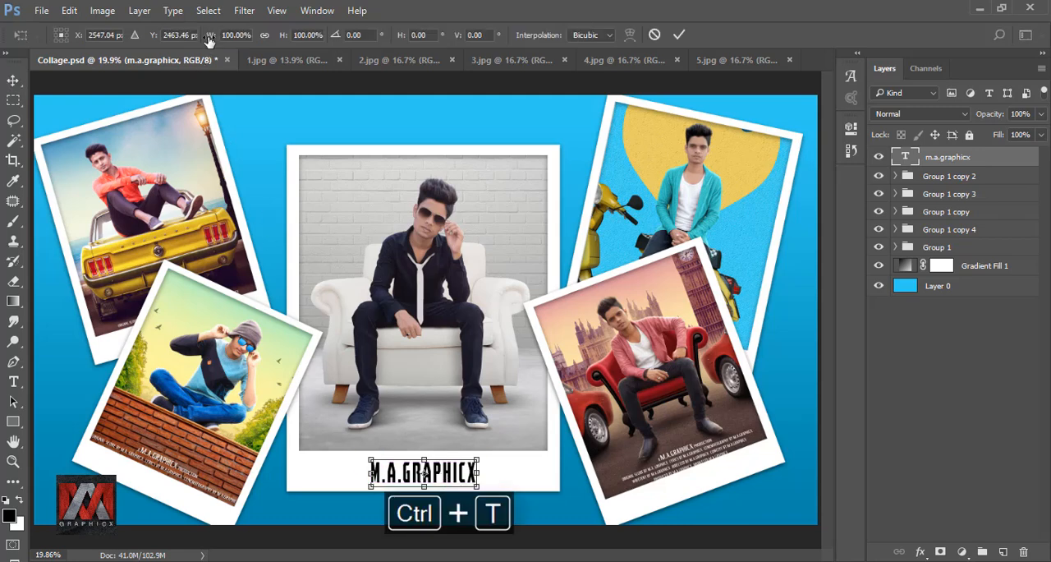
{"action": "left_click_drag", "start_coordinate": [210, 39], "coordinate": [246, 39]}
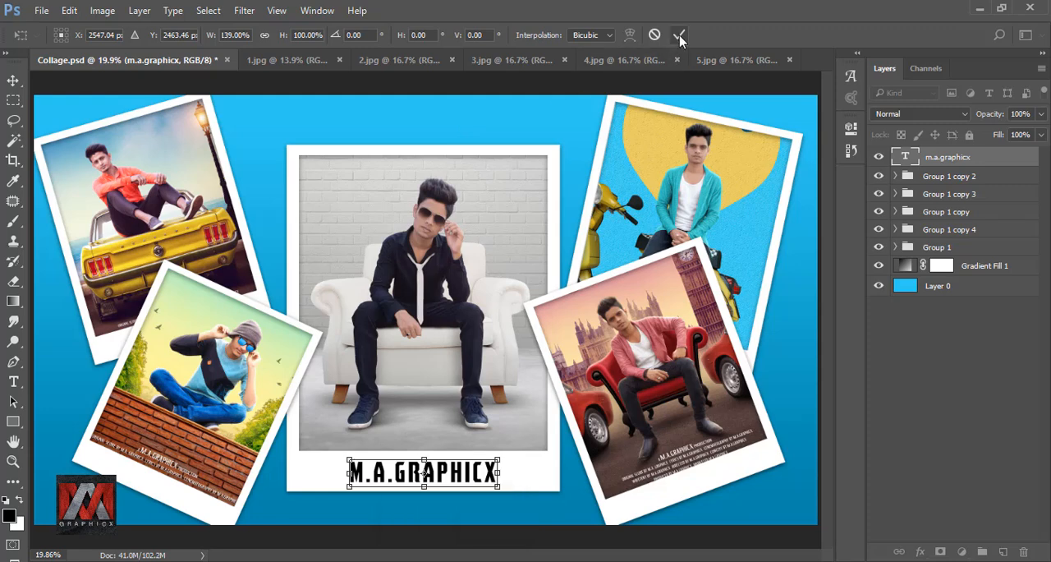
{"action": "left_click", "coordinate": [678, 35]}
{"action": "left_click", "coordinate": [878, 157]}
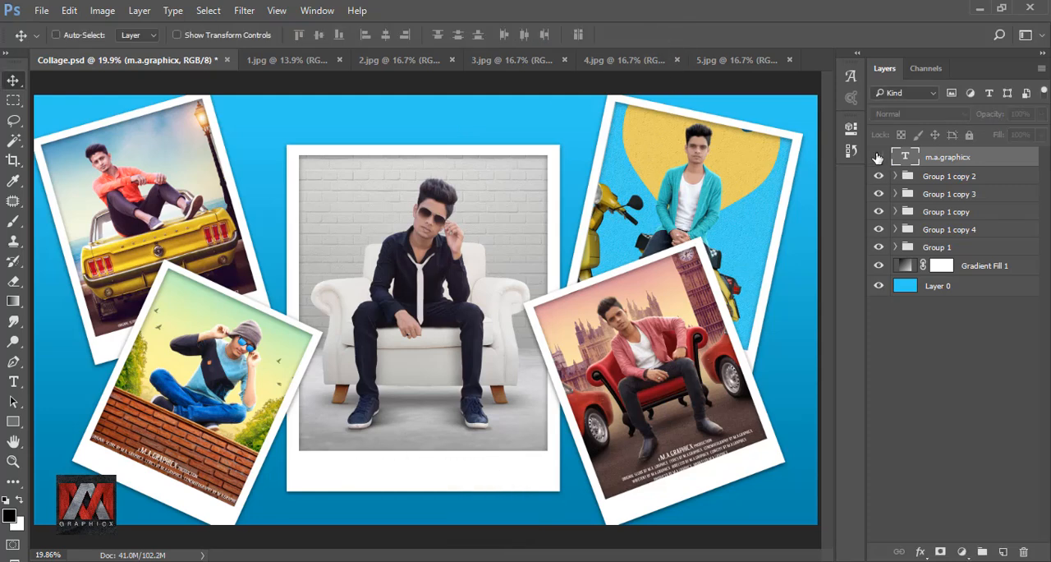
{"action": "left_click", "coordinate": [879, 157]}
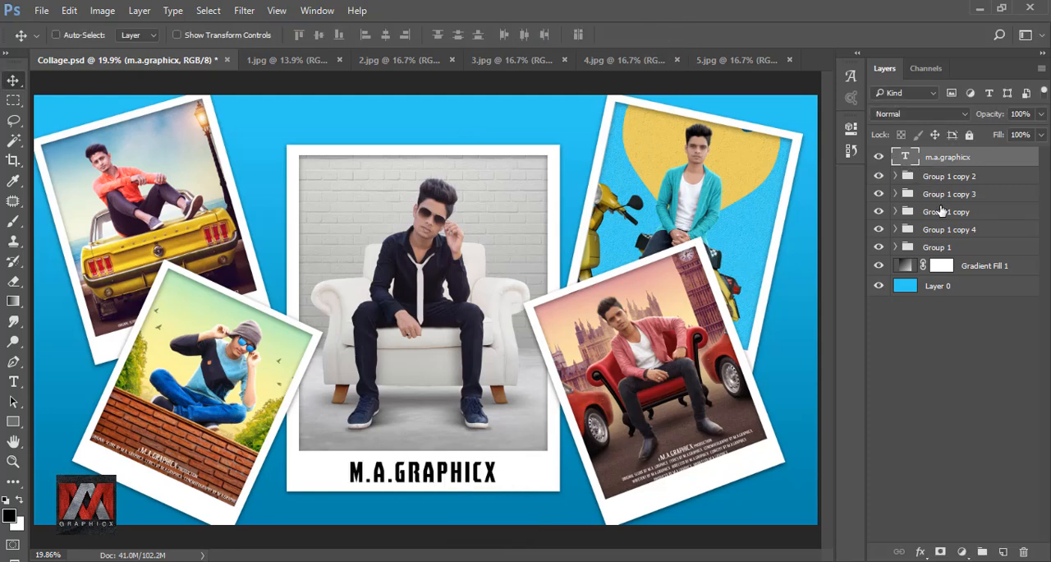
Scale all polaroid groups and the text together to 85%, recentre them on the background, and select only the m.a.graphicx layer.
{"action": "left_click", "coordinate": [939, 247], "text": "shift"}
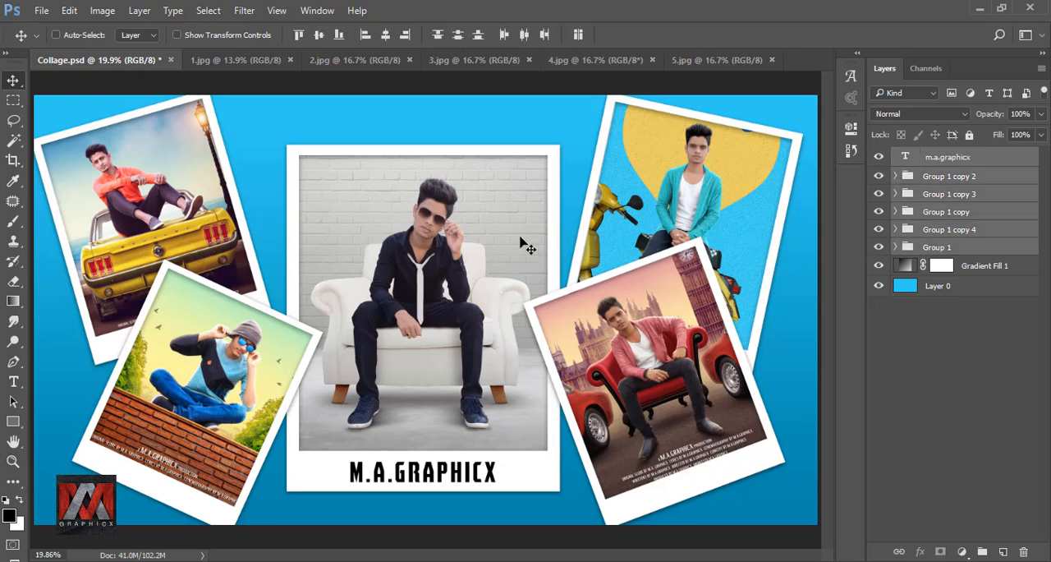
{"action": "key", "text": "ctrl+t"}
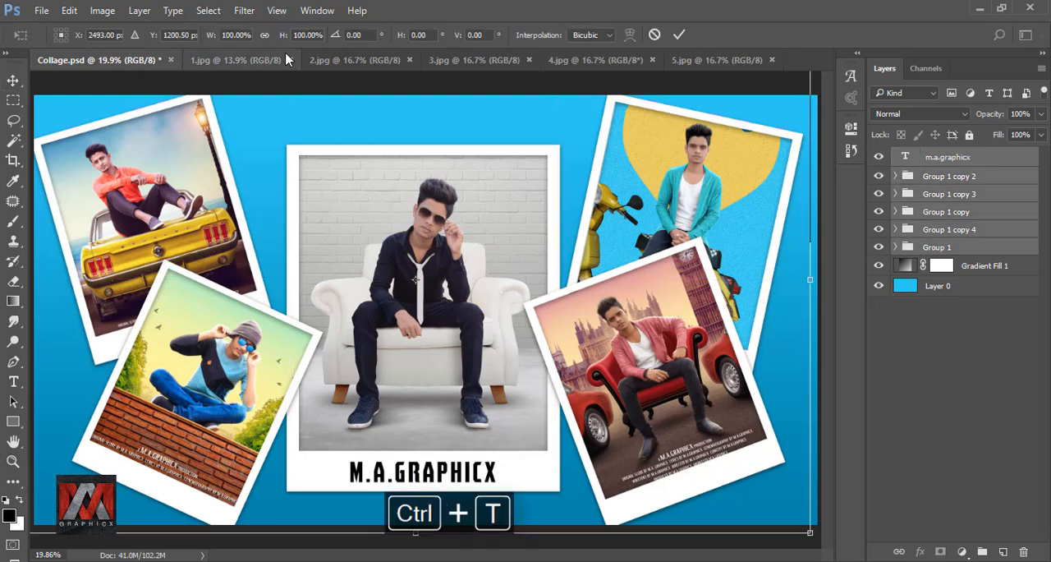
{"action": "left_click_drag", "start_coordinate": [210, 40], "coordinate": [201, 39]}
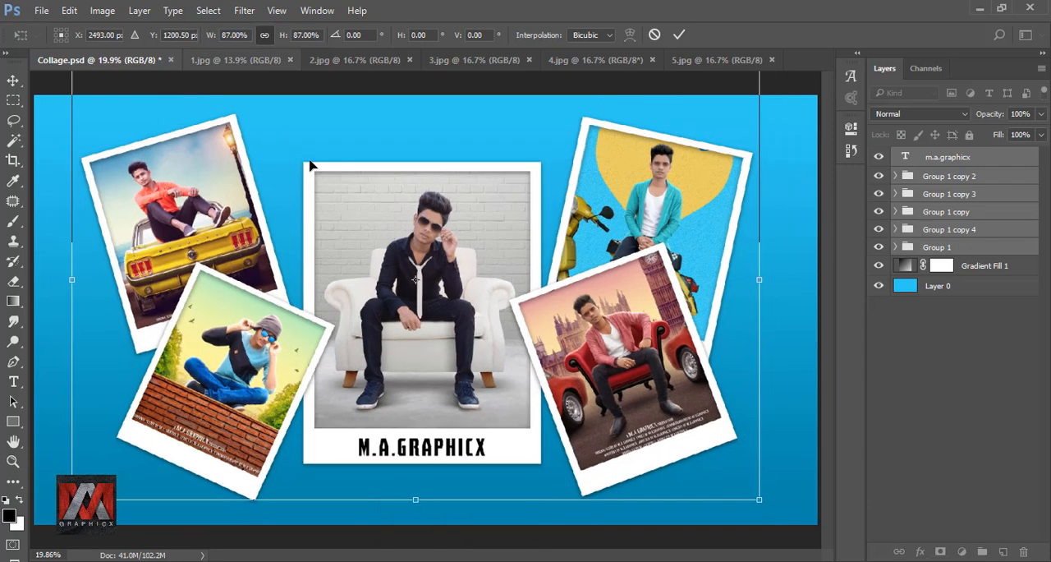
{"action": "left_click_drag", "start_coordinate": [385, 212], "coordinate": [392, 218]}
{"action": "left_click", "coordinate": [223, 41]}
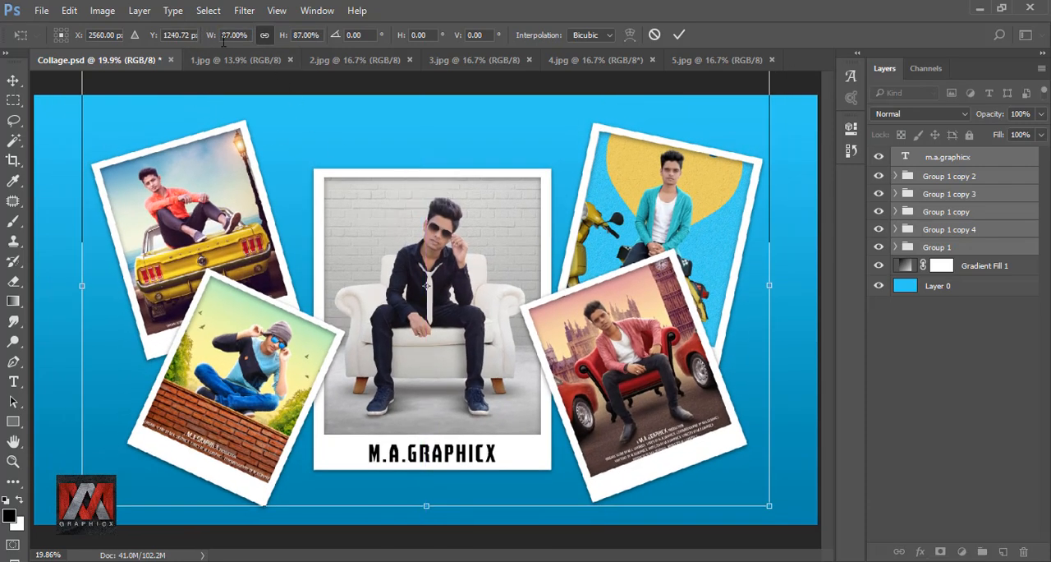
{"action": "left_click_drag", "start_coordinate": [210, 41], "coordinate": [209, 41]}
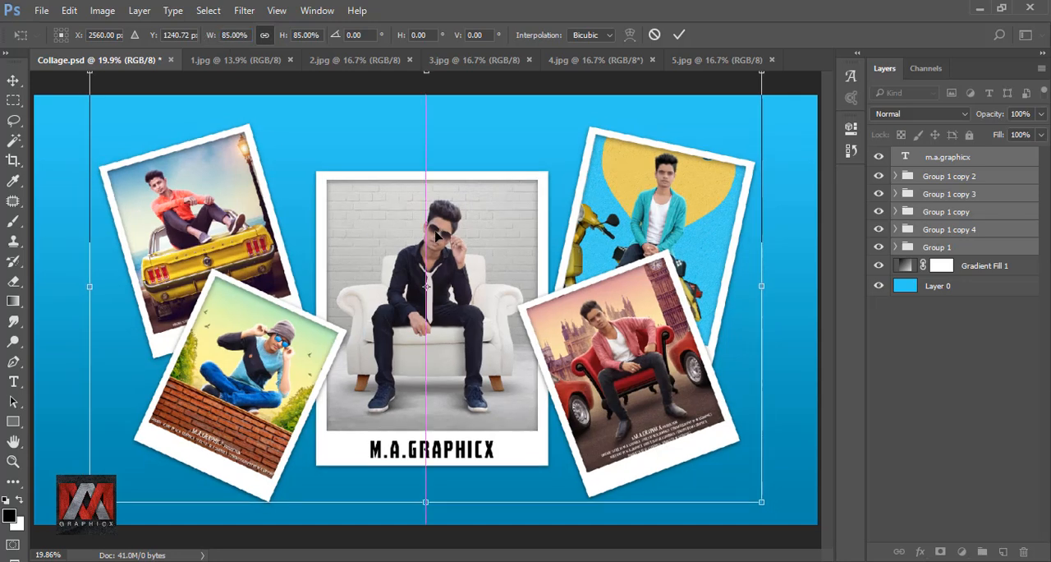
{"action": "left_click_drag", "start_coordinate": [442, 235], "coordinate": [434, 237]}
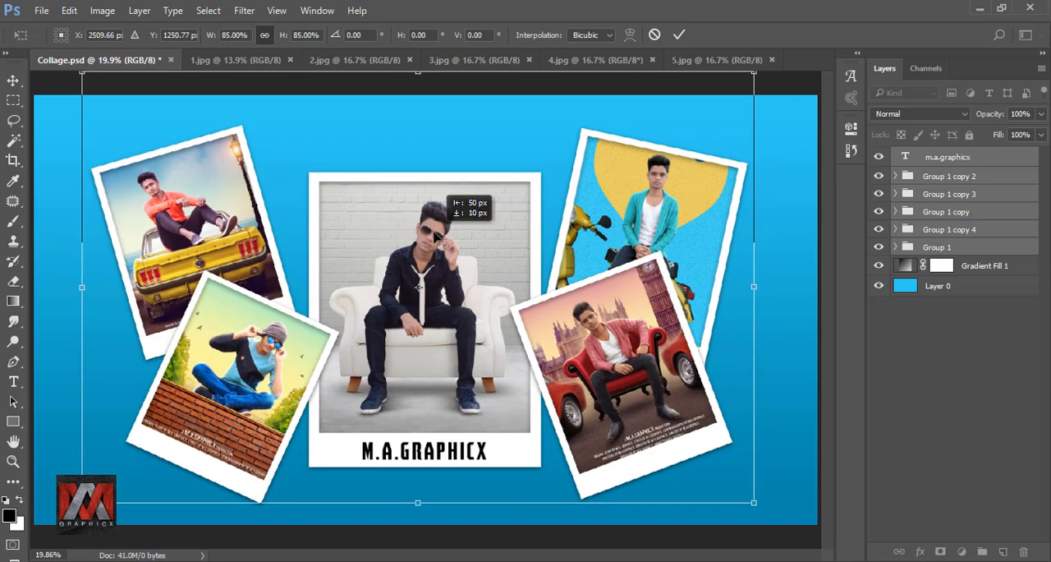
{"action": "left_click", "coordinate": [679, 35]}
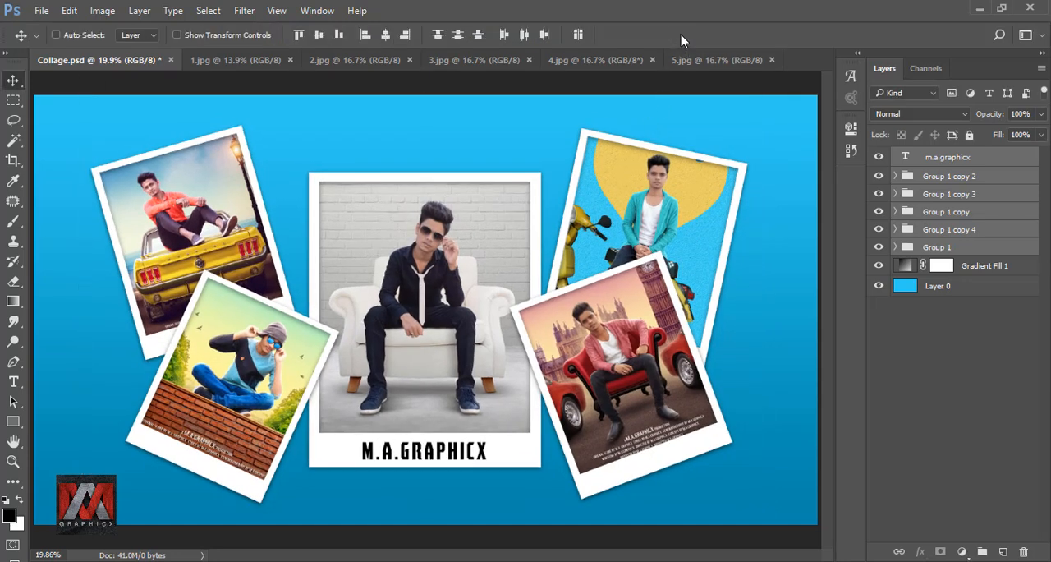
{"action": "left_click", "coordinate": [905, 157]}
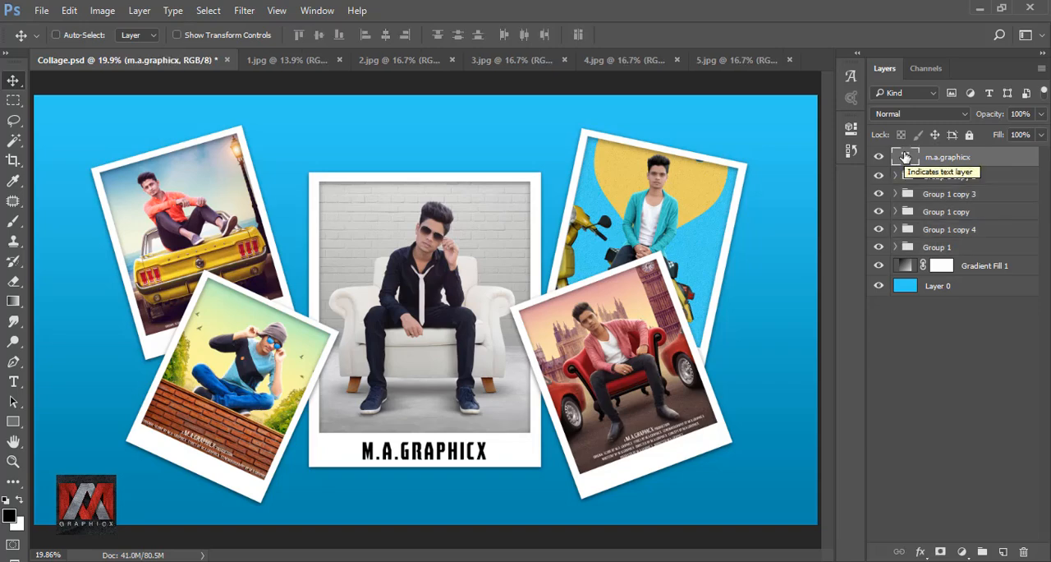